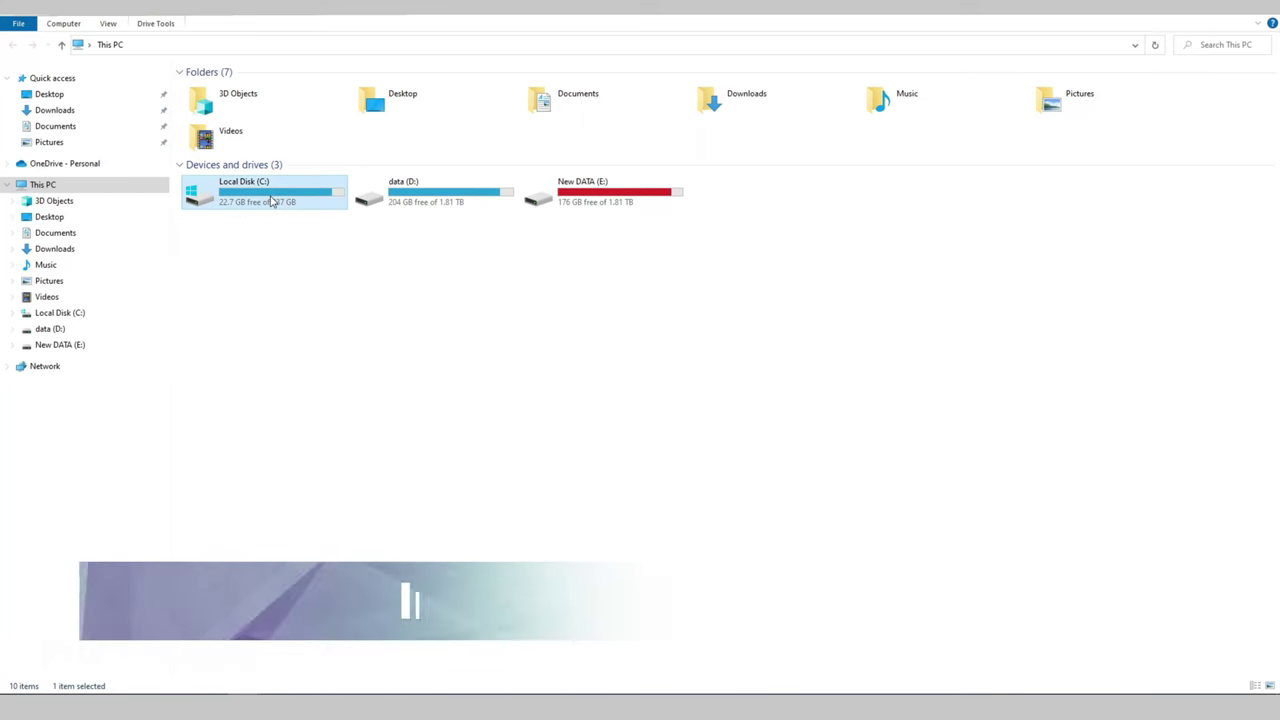
# - Copy geometry_projection_setup.mzp from the C:\Script 3ds Max folder
pyautogui.doubleClick(271, 200)
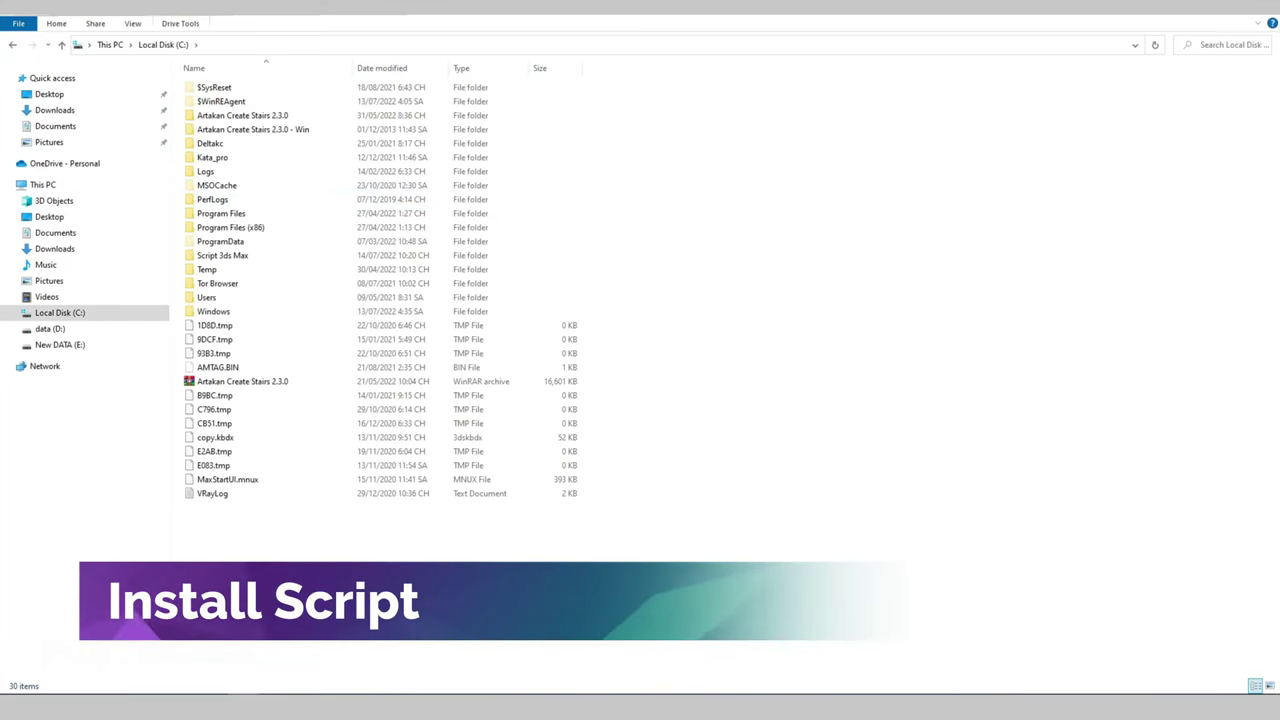
pyautogui.doubleClick(366, 256)
pyautogui.click(276, 89)
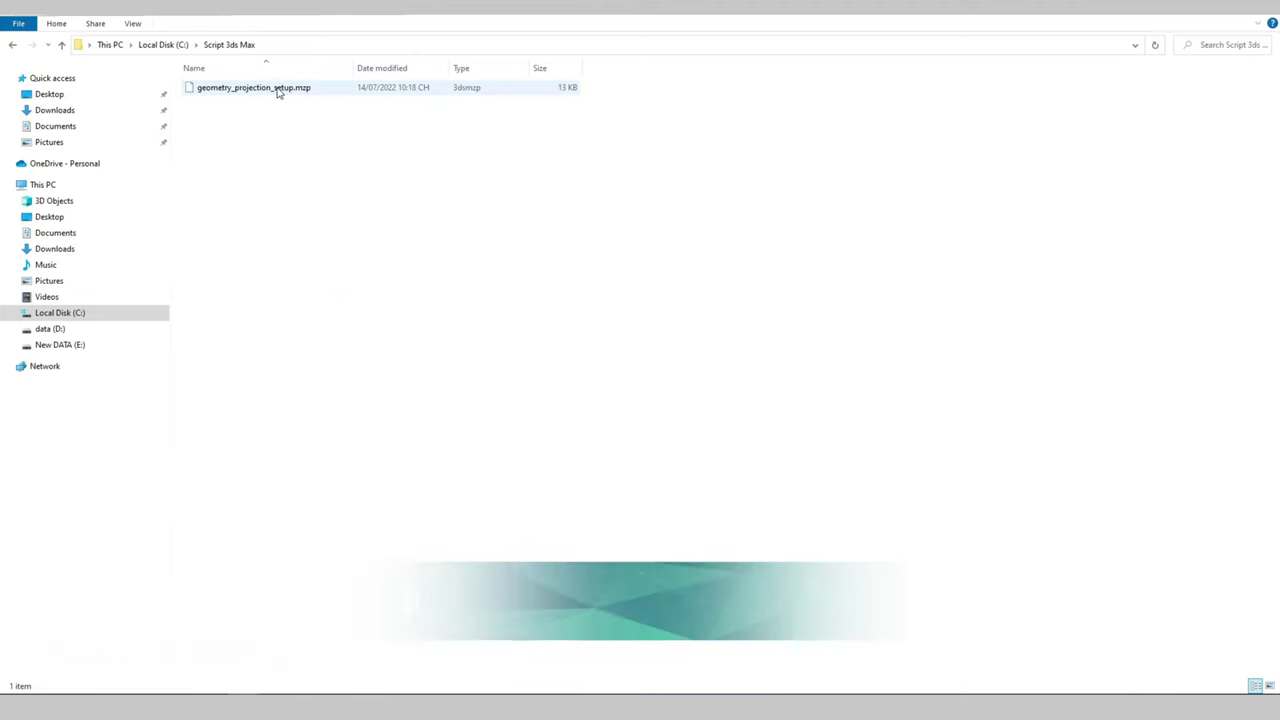
pyautogui.rightClick(276, 88)
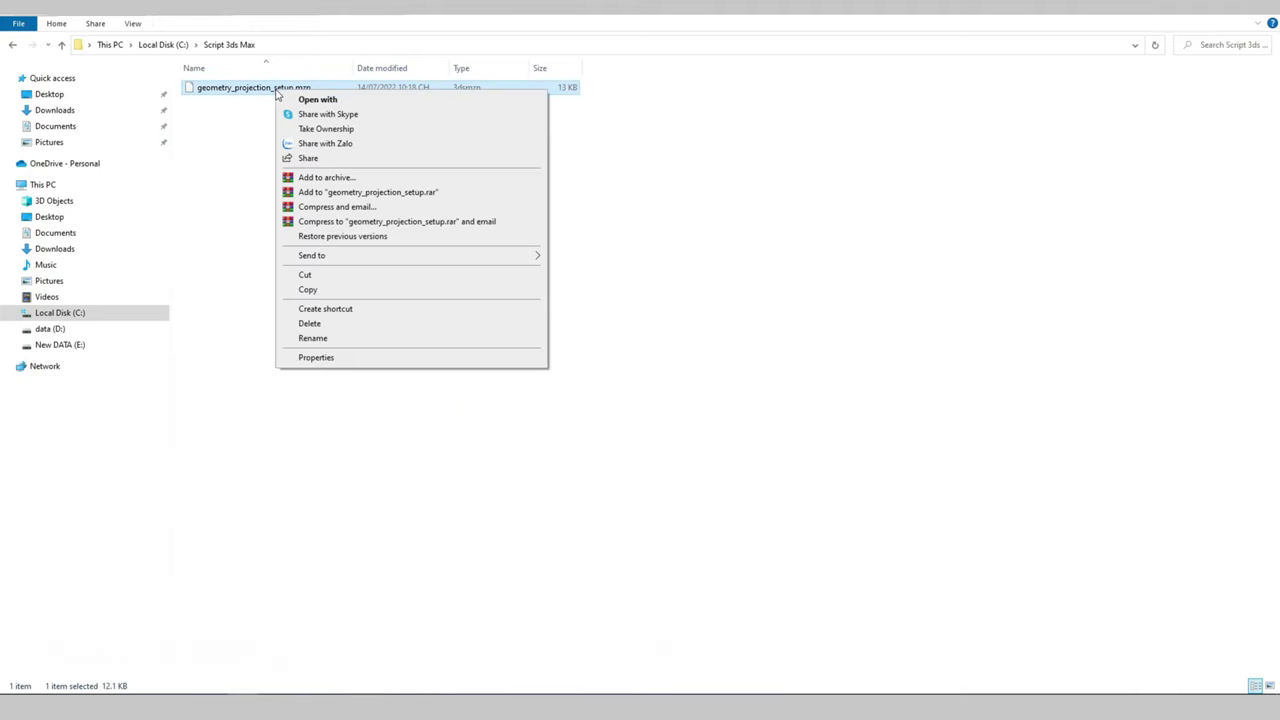
pyautogui.click(311, 287)
# - Paste the file into Program Files\Autodesk\3ds Max 2018\scripts
pyautogui.click(163, 44)
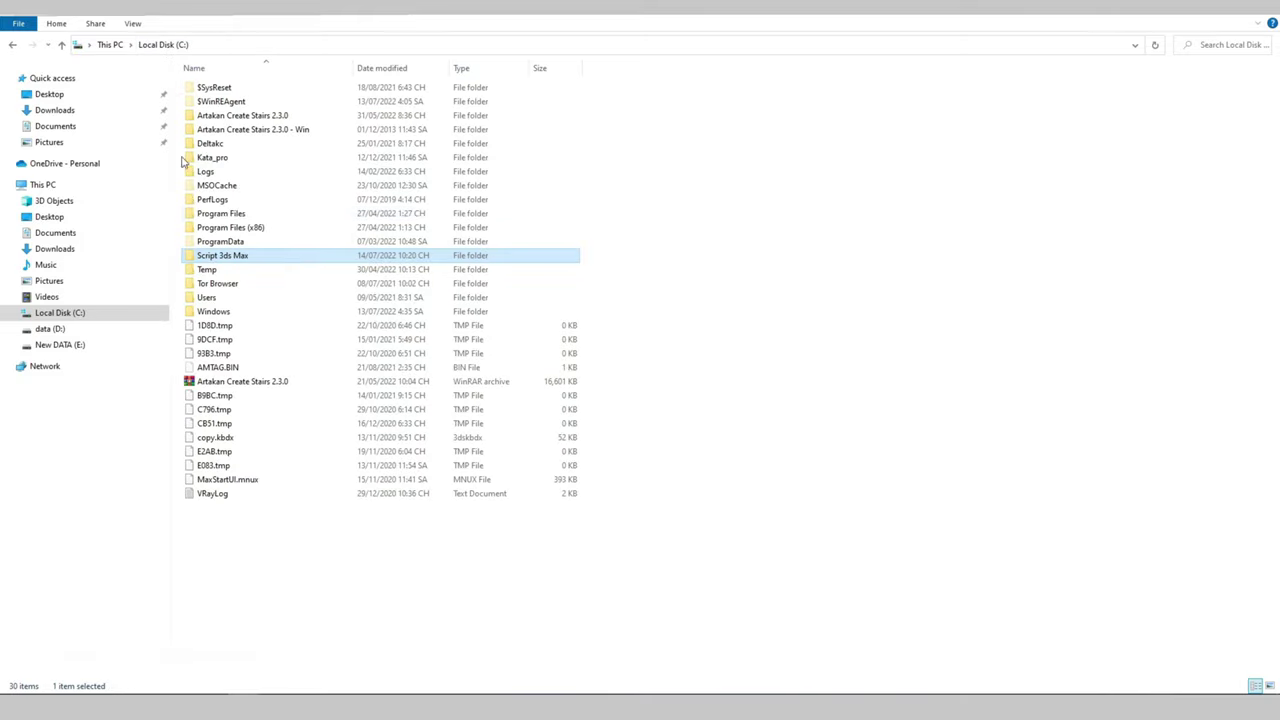
pyautogui.doubleClick(242, 215)
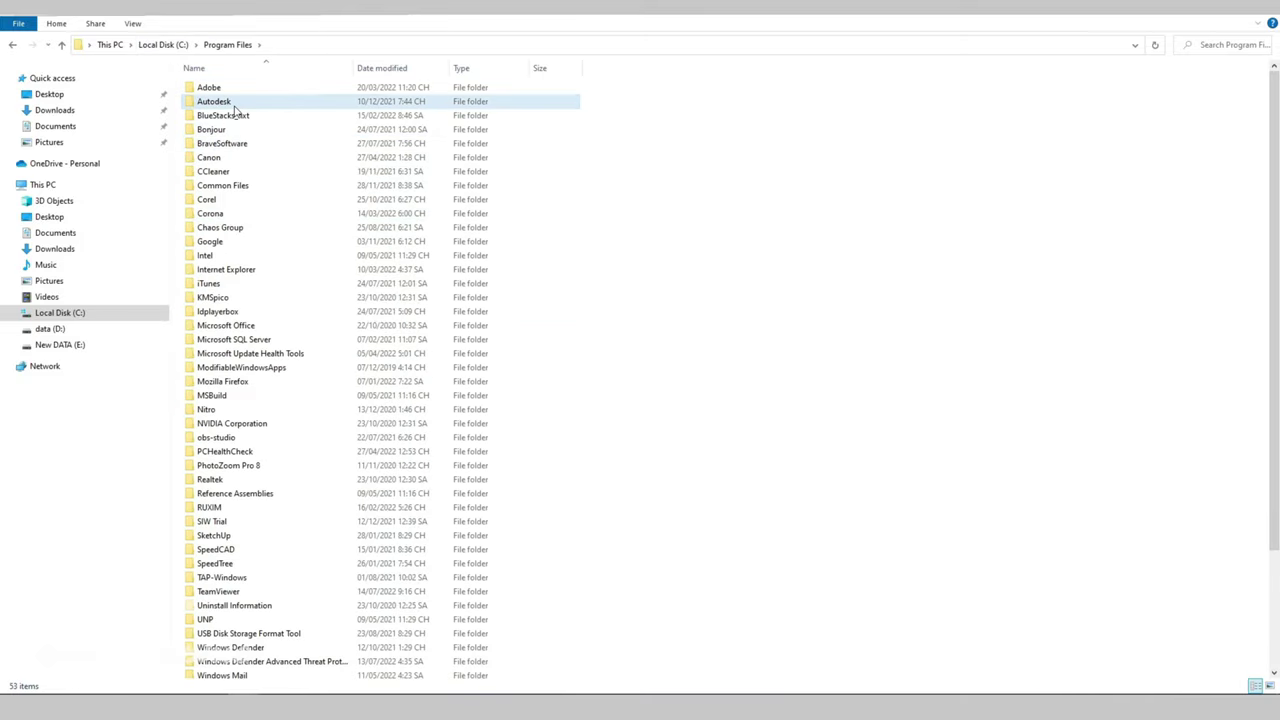
pyautogui.doubleClick(255, 101)
pyautogui.doubleClick(256, 89)
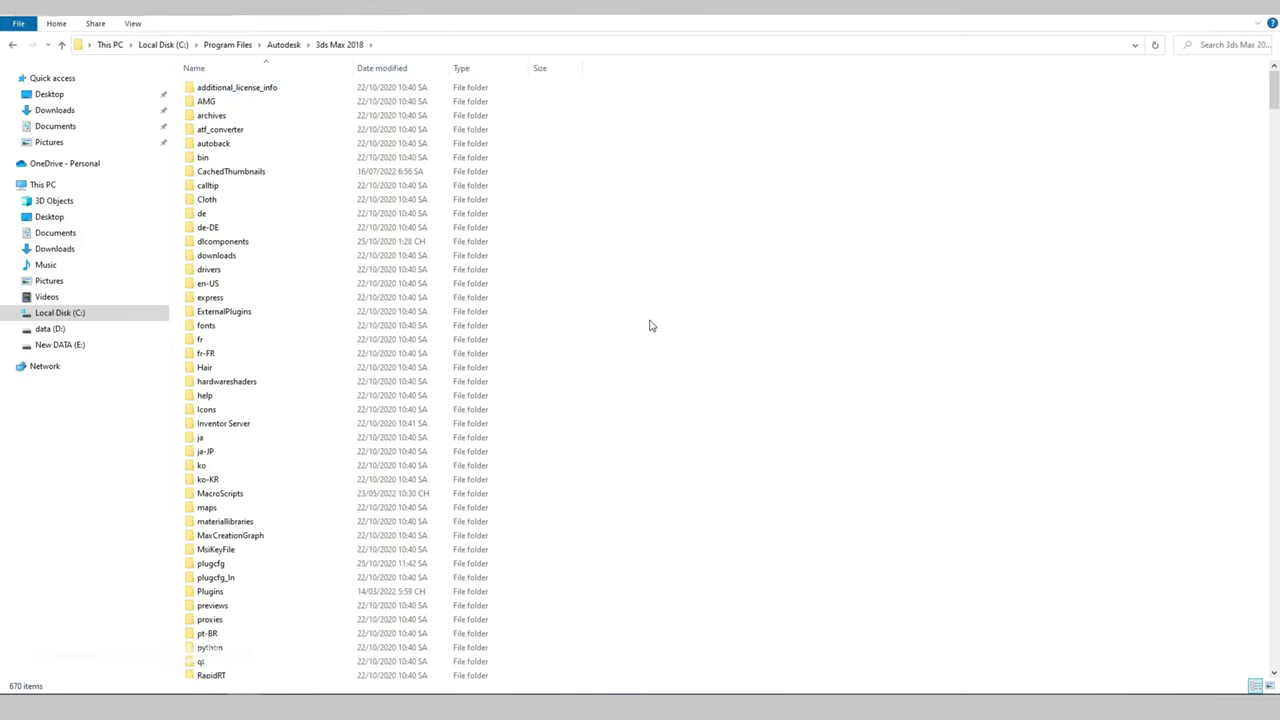
pyautogui.write('s')
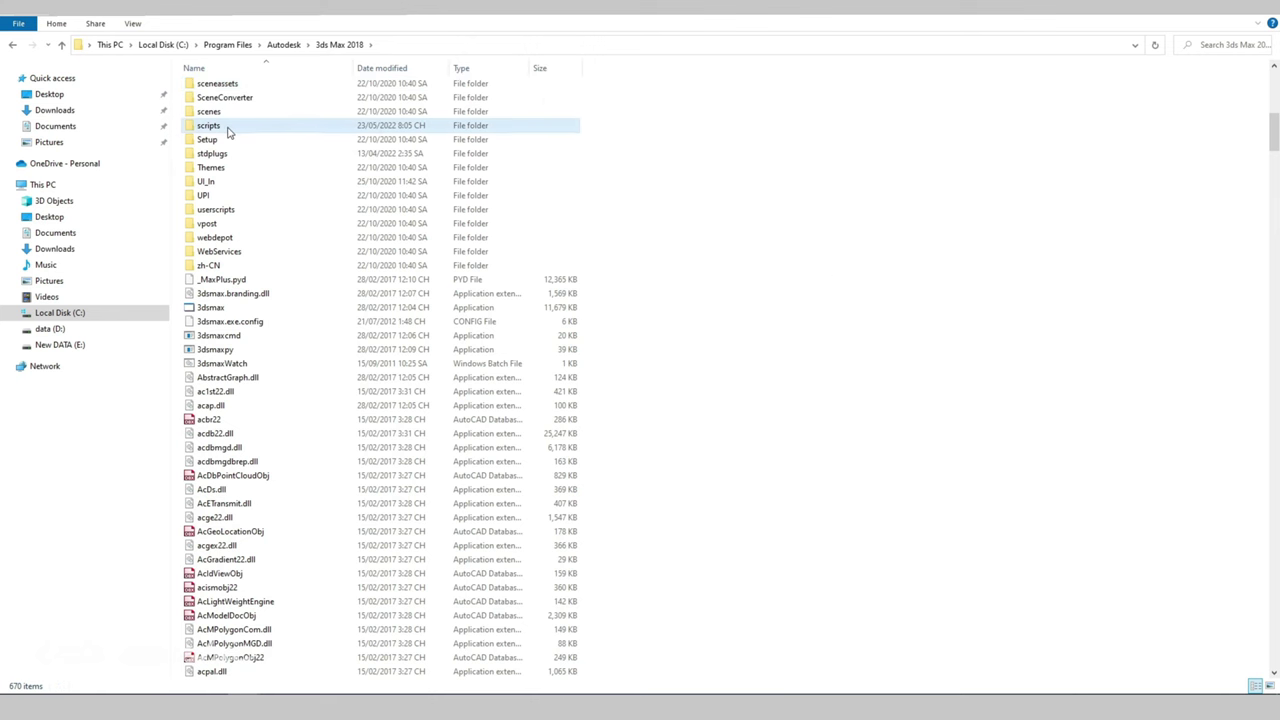
pyautogui.doubleClick(208, 125)
pyautogui.rightClick(838, 279)
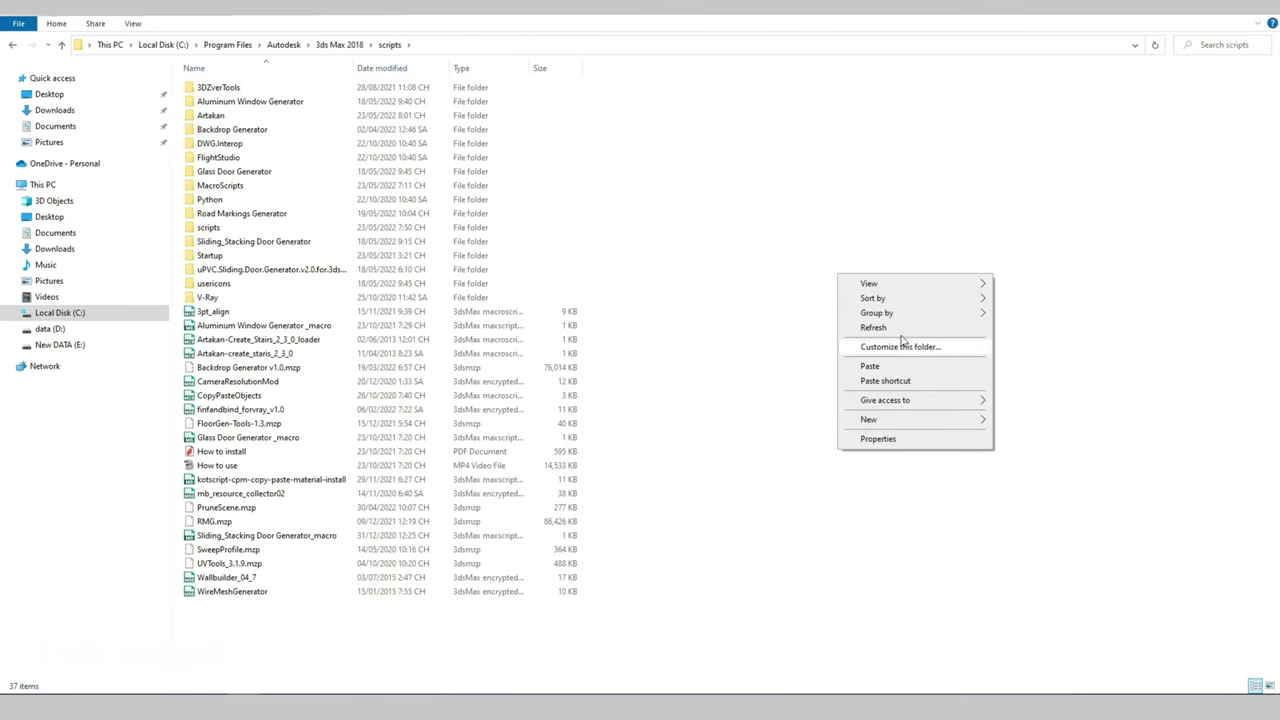
pyautogui.click(882, 368)
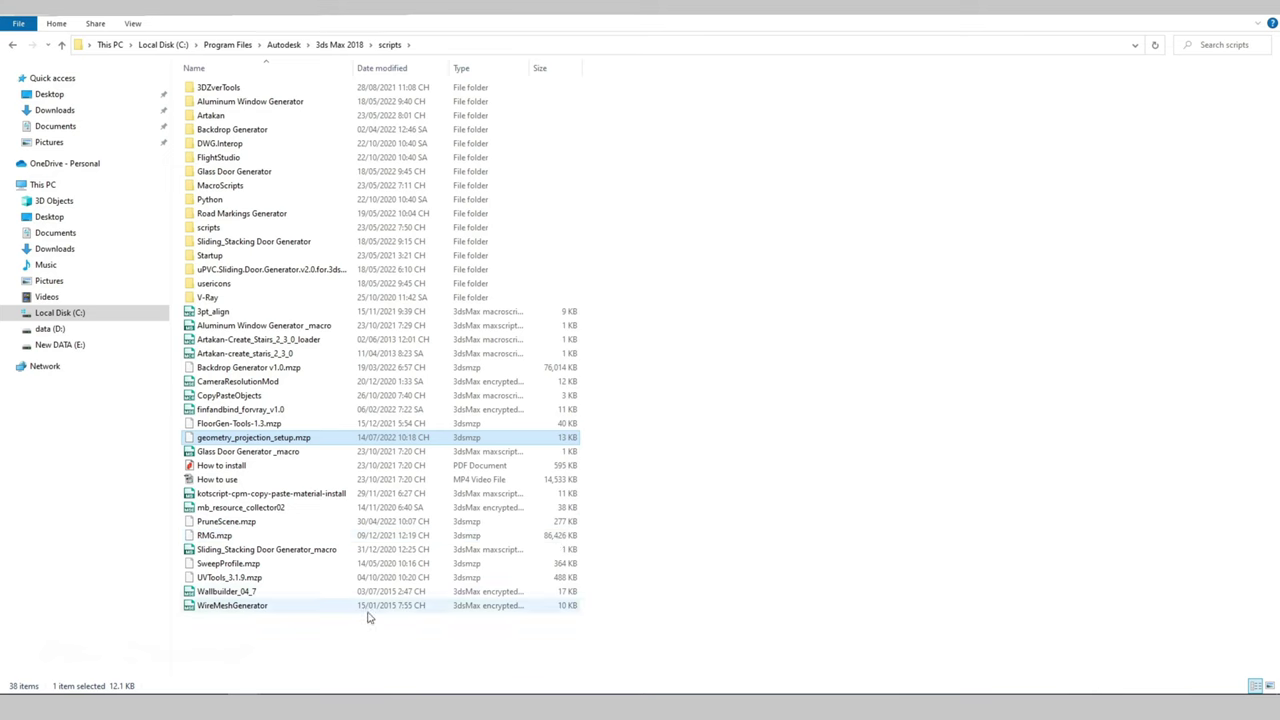
pyautogui.click(367, 664)
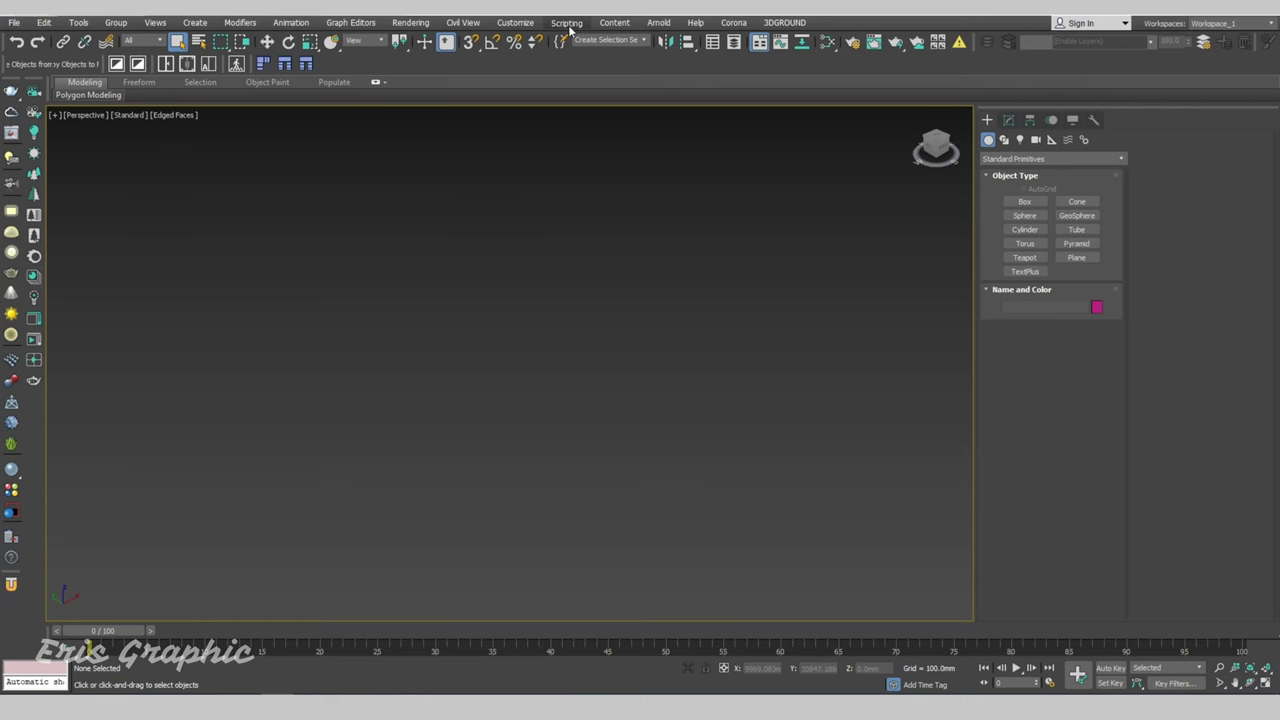
# - Run geometry_projection_setup.mzp as a script and acknowledge the installation message
pyautogui.click(567, 24)
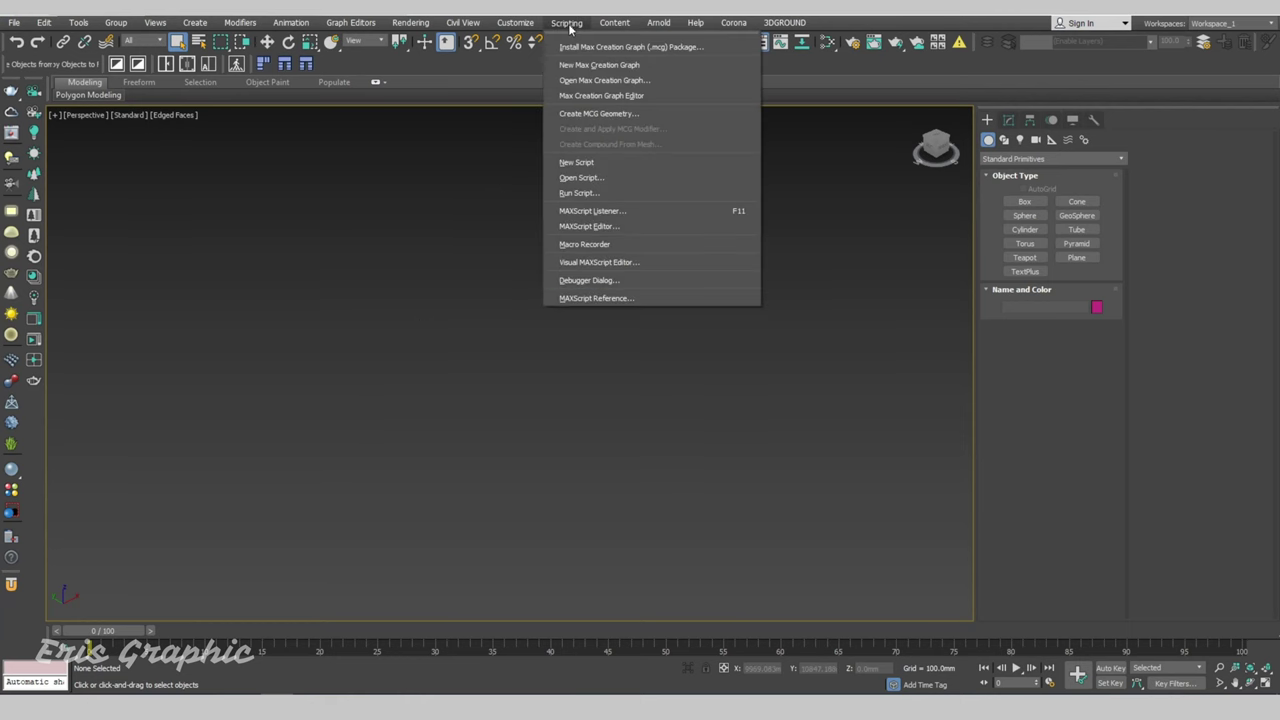
pyautogui.click(597, 197)
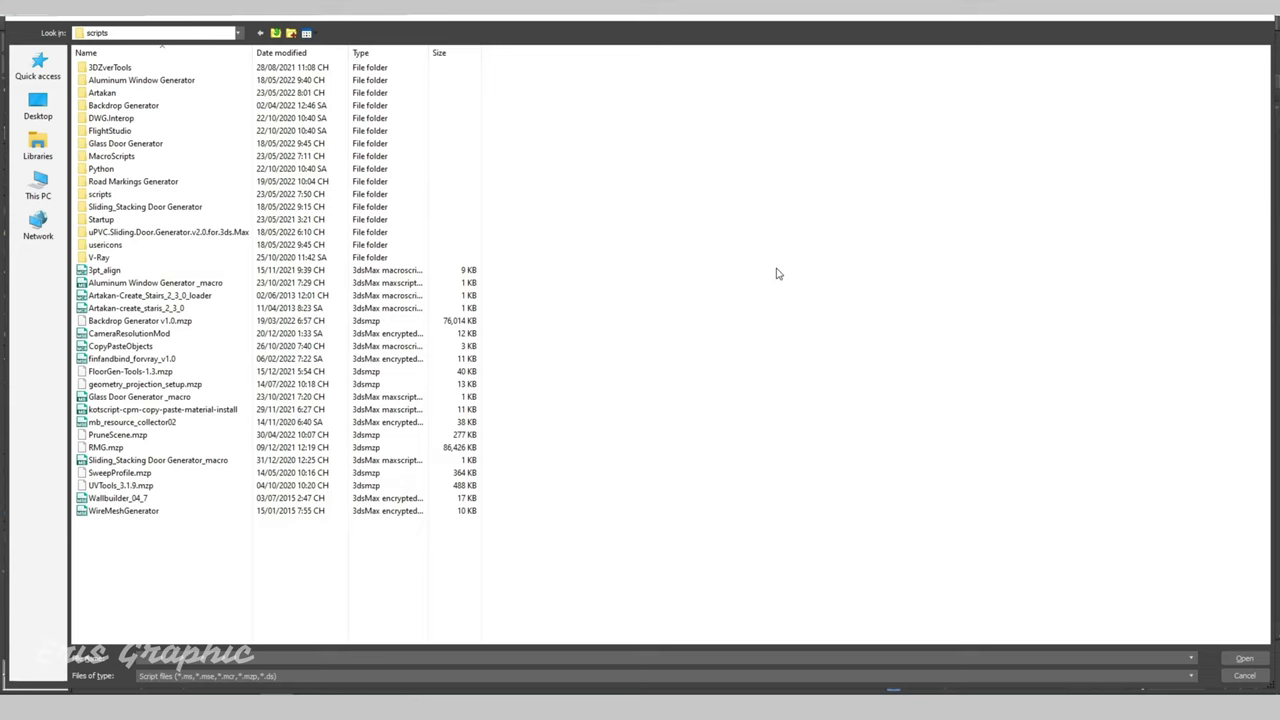
pyautogui.click(196, 385)
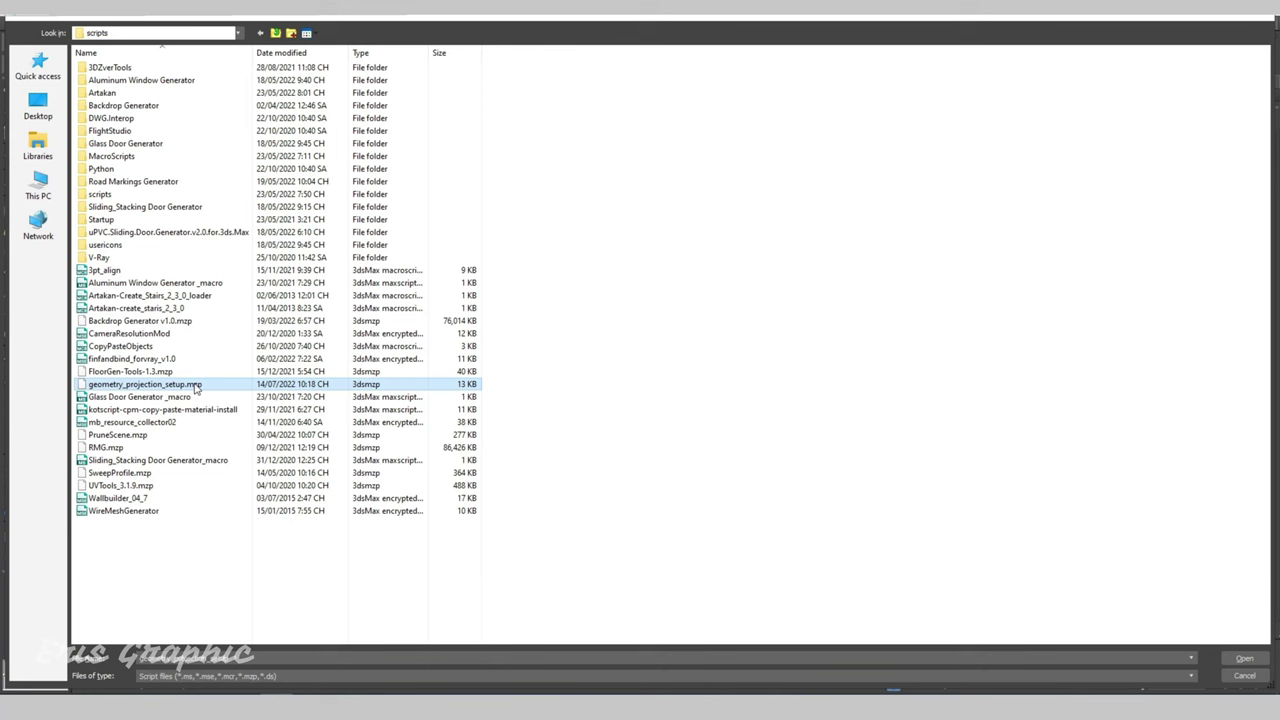
pyautogui.click(1245, 660)
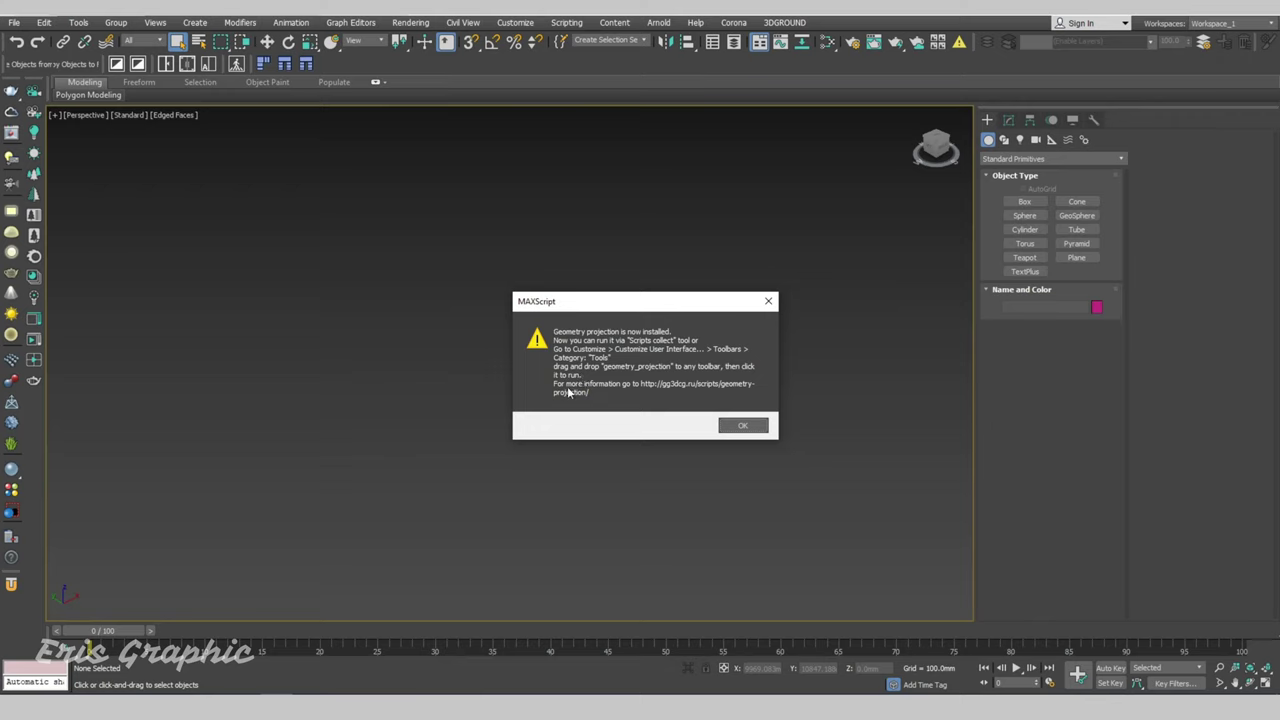
pyautogui.click(742, 427)
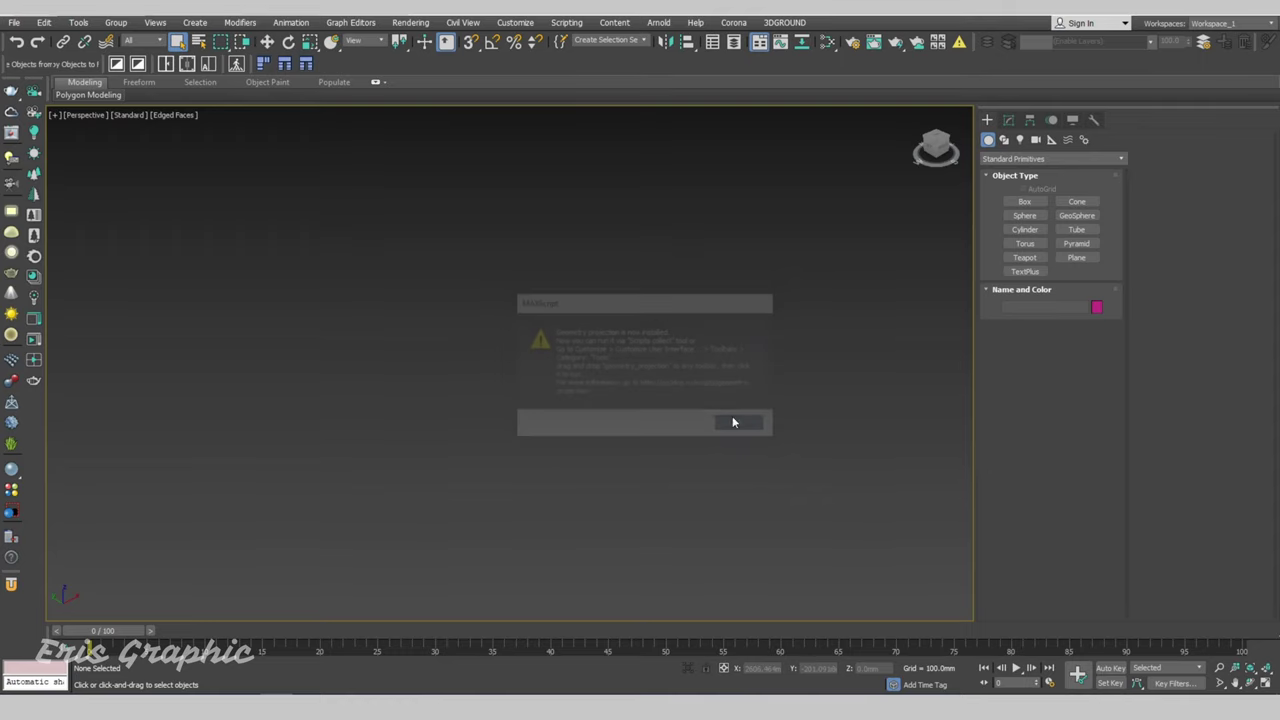
# - Reopen the Run Script browser and close it without running anything
pyautogui.click(566, 22)
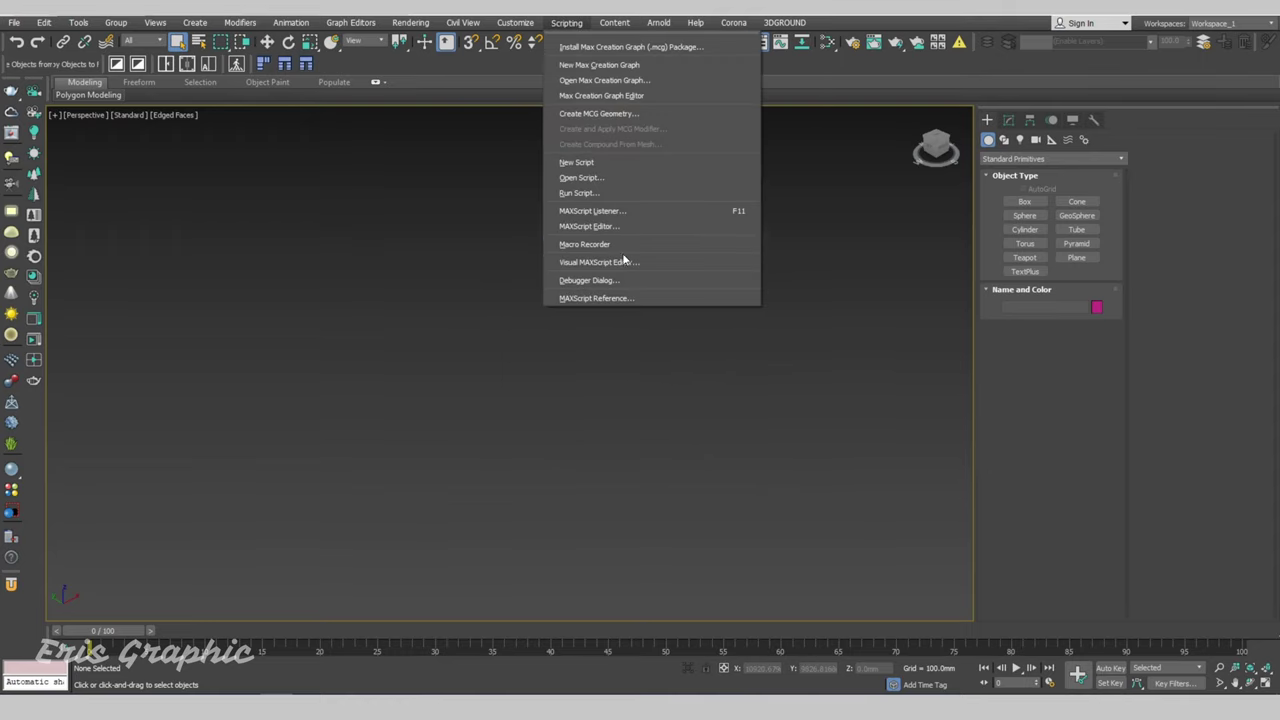
pyautogui.click(585, 198)
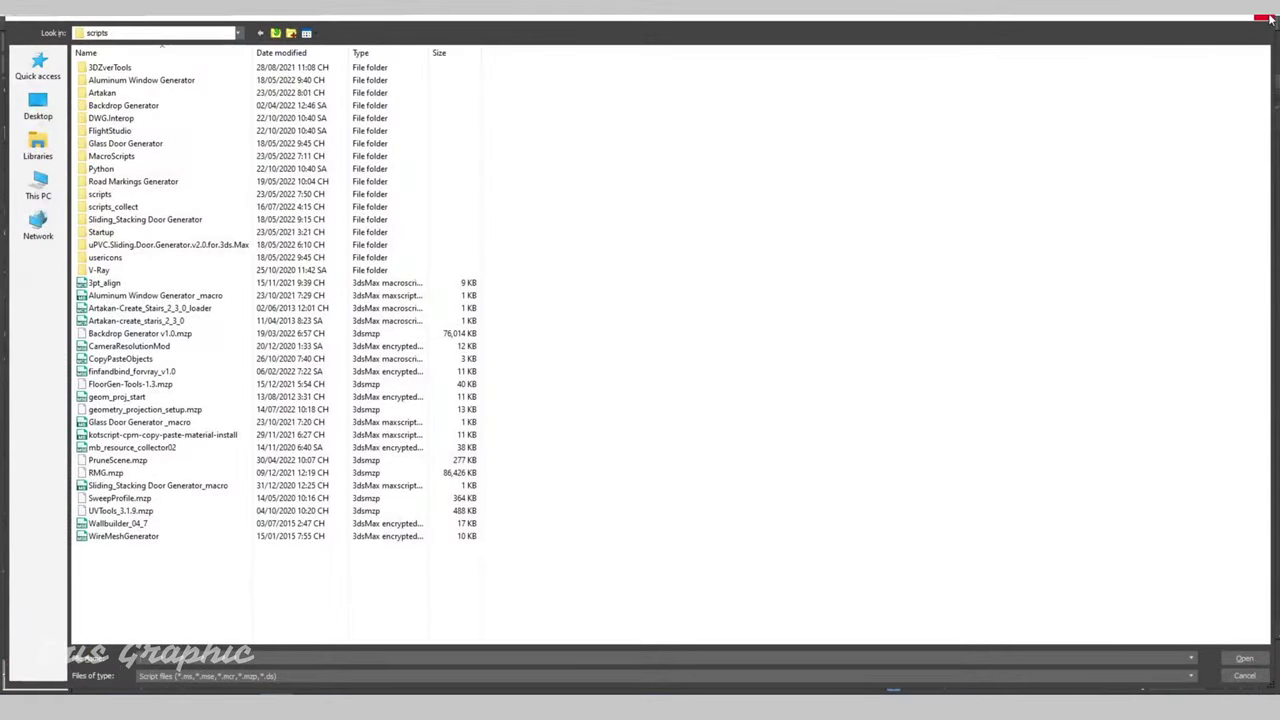
pyautogui.click(1266, 18)
pyautogui.click(515, 22)
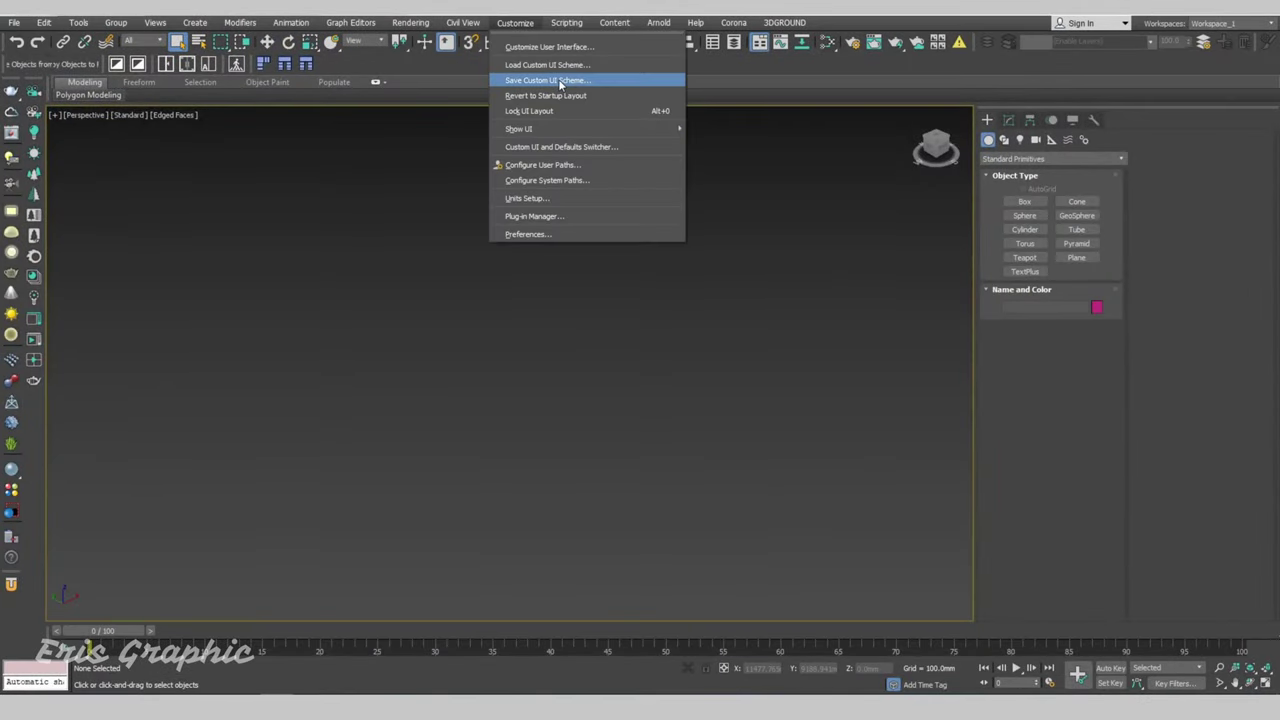
# - On the Customize User Interface Toolbars tab, find geometry_projection under All Commands
pyautogui.click(556, 50)
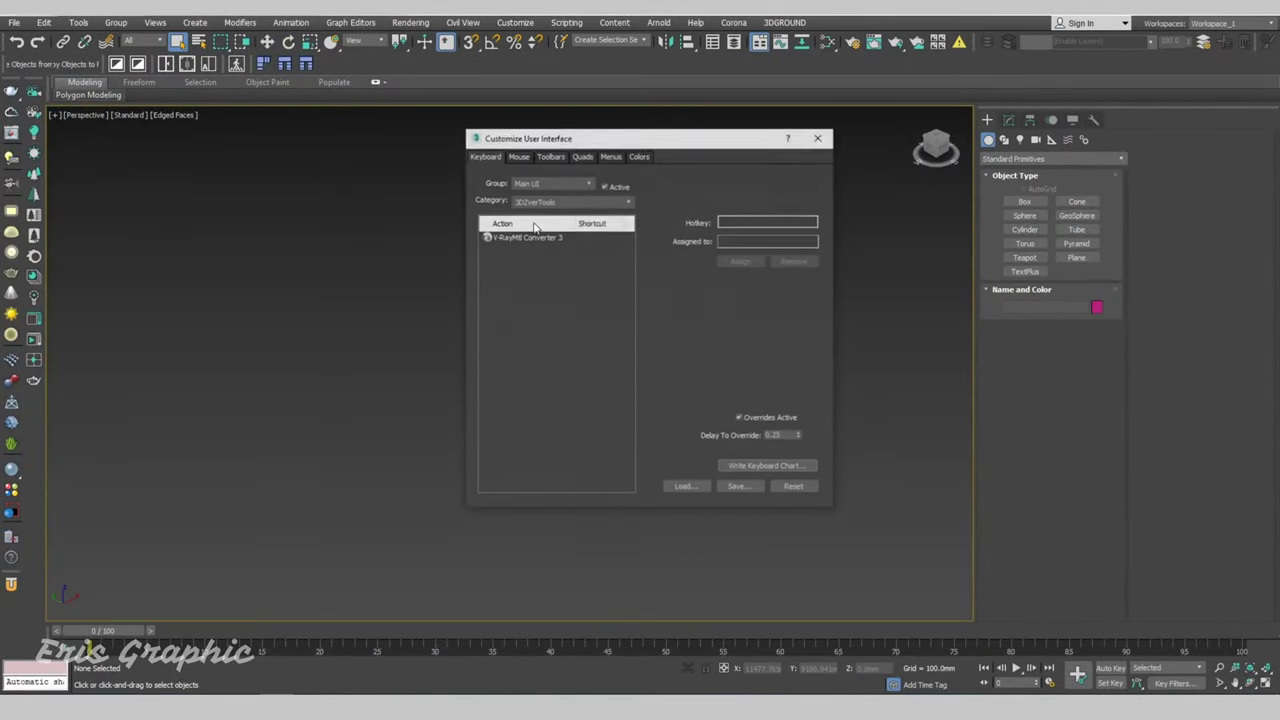
pyautogui.click(550, 155)
pyautogui.moveTo(590, 137); pyautogui.dragTo(652, 135)
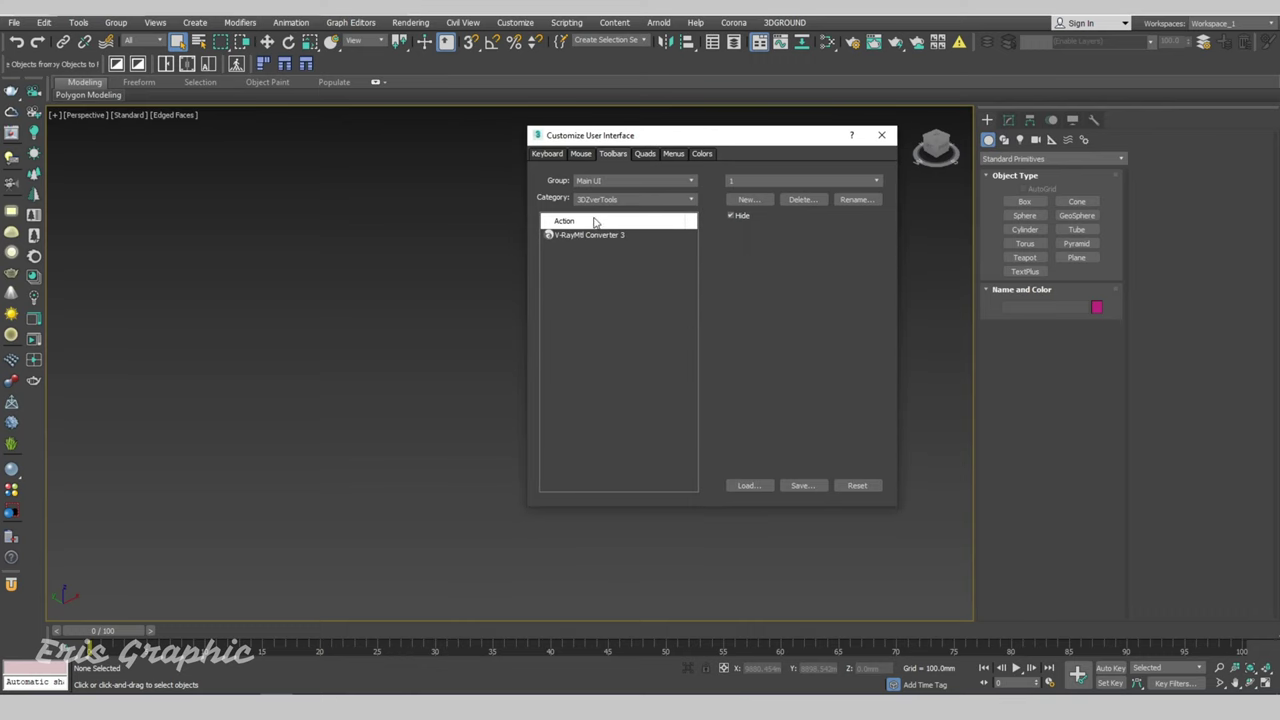
pyautogui.click(621, 199)
pyautogui.click(616, 221)
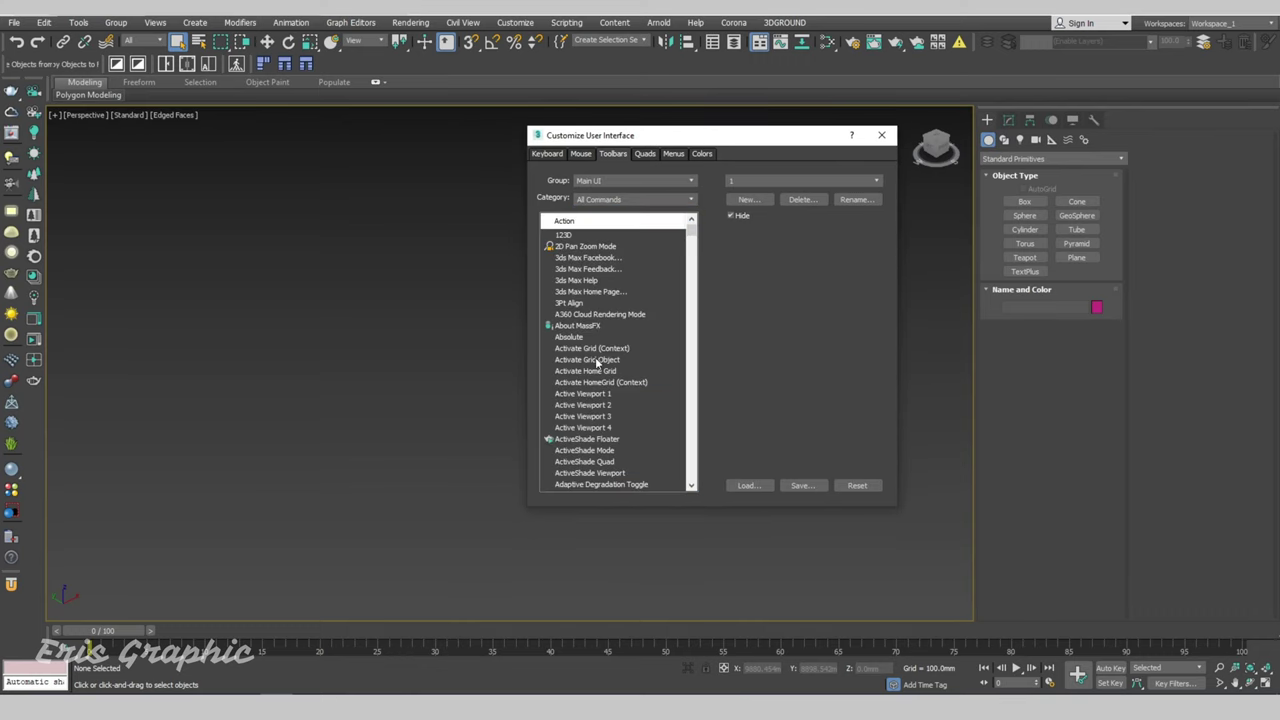
pyautogui.click(596, 360)
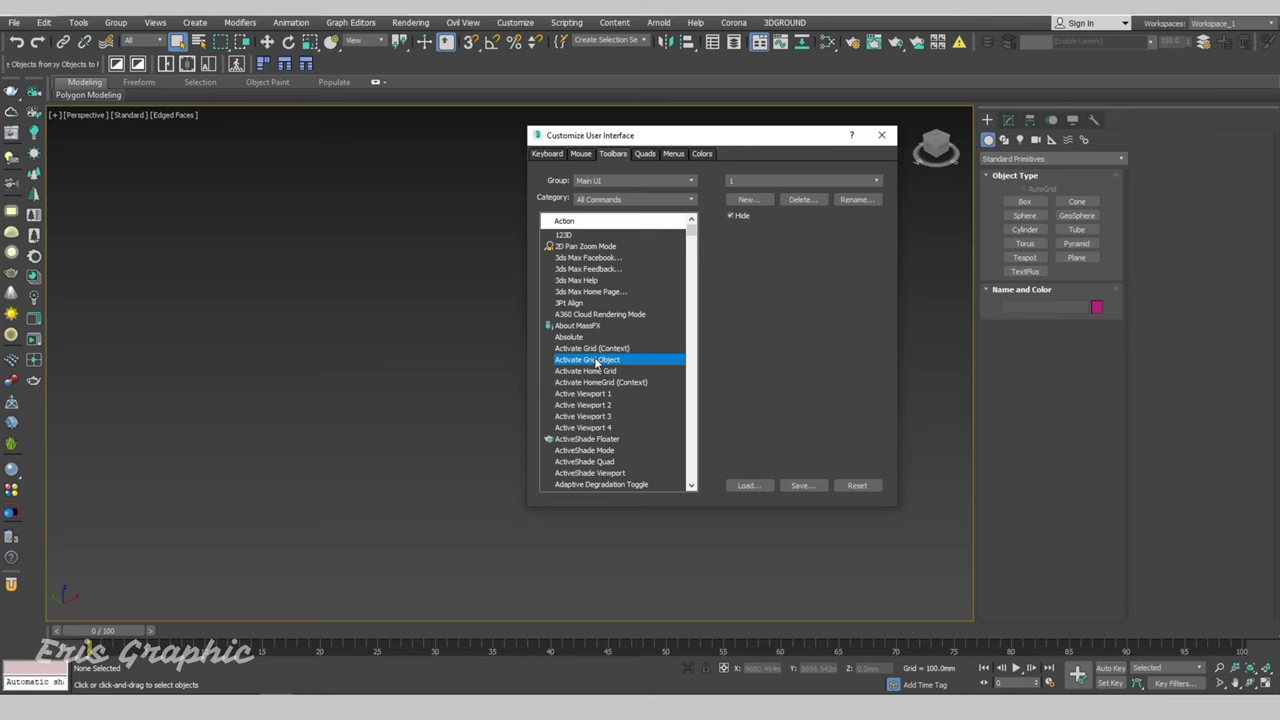
pyautogui.press('g')
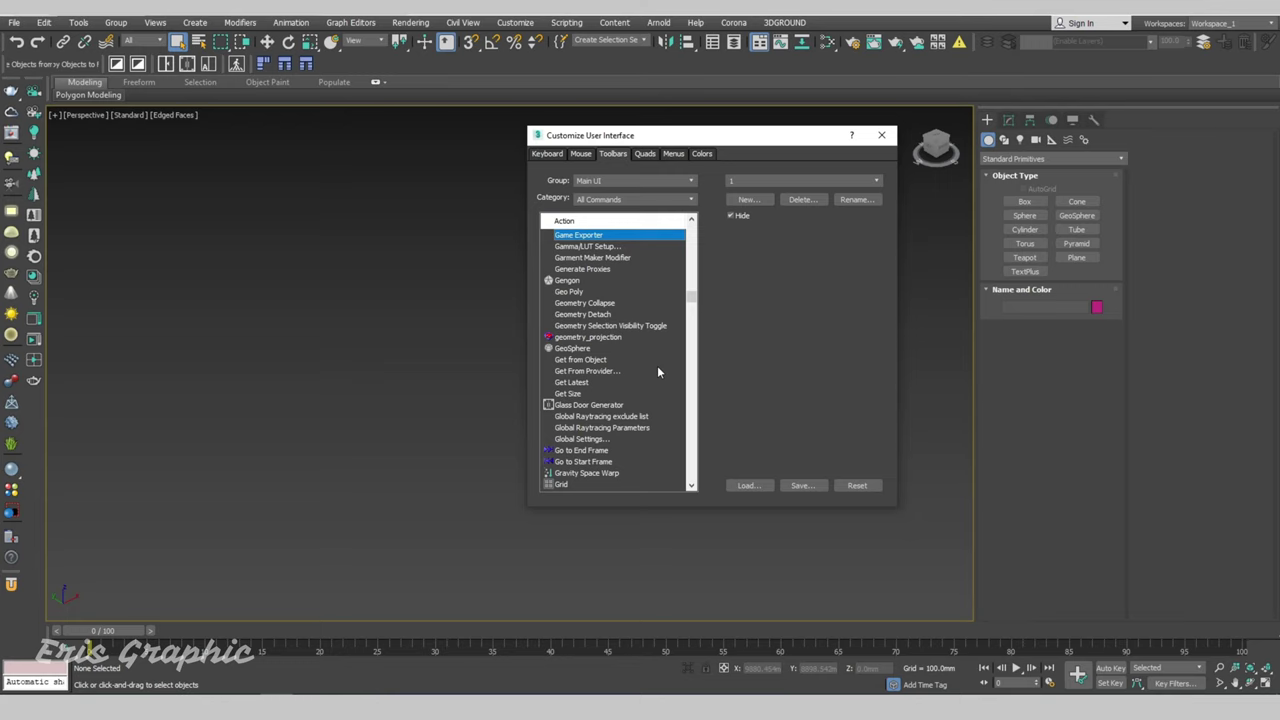
pyautogui.click(591, 337)
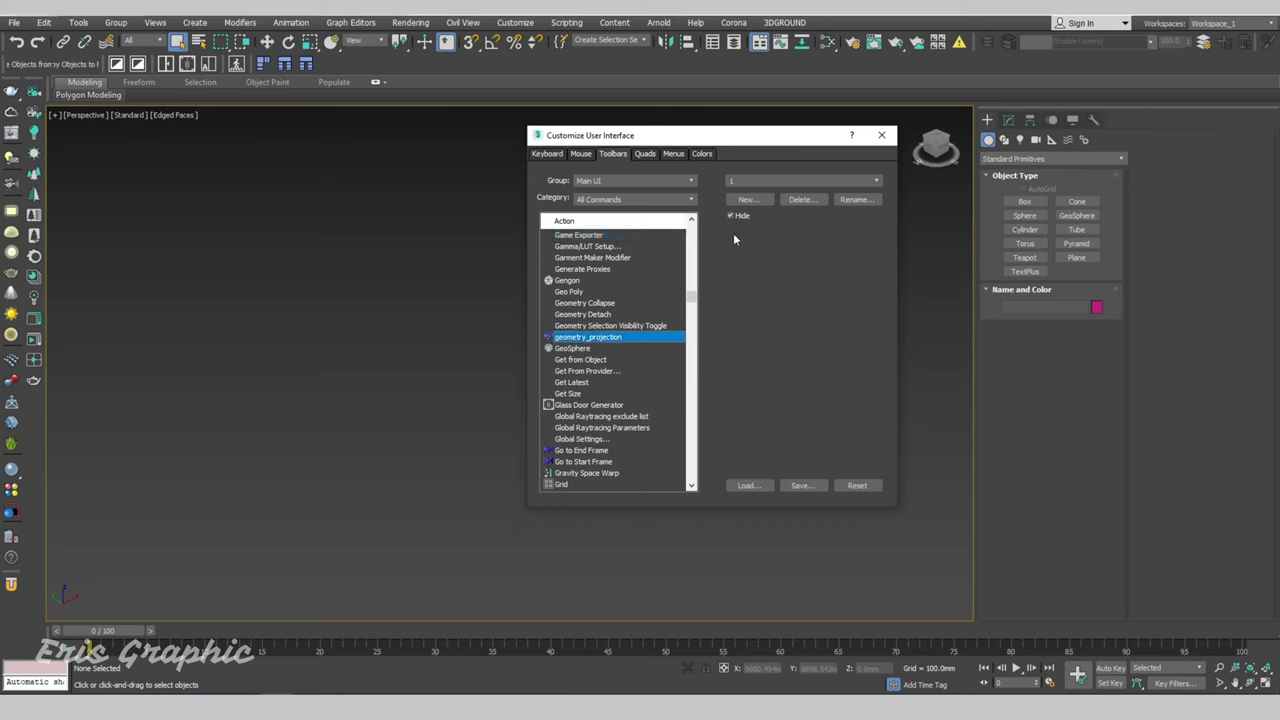
# - Put geometry_projection on a new toolbar named geometry and dock that toolbar
pyautogui.click(749, 199)
pyautogui.moveTo(717, 279); pyautogui.dragTo(375, 216)
pyautogui.write('geometry')
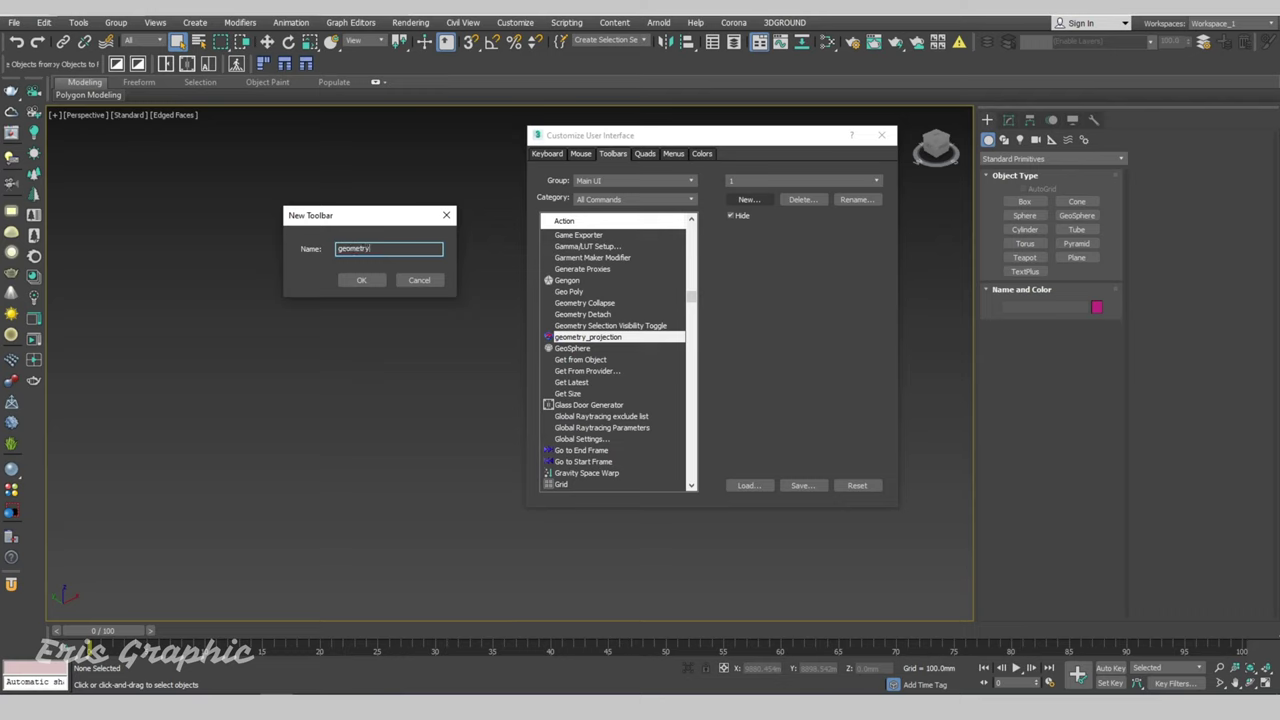
pyautogui.click(362, 280)
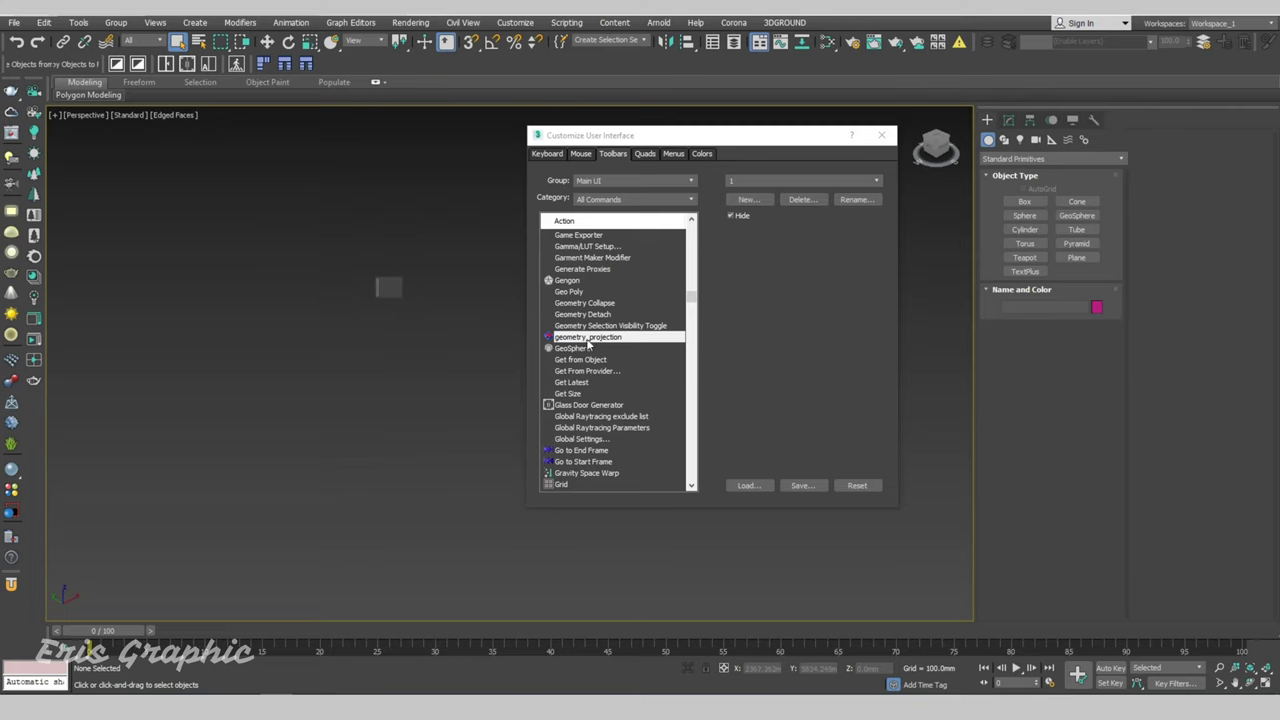
pyautogui.click(882, 138)
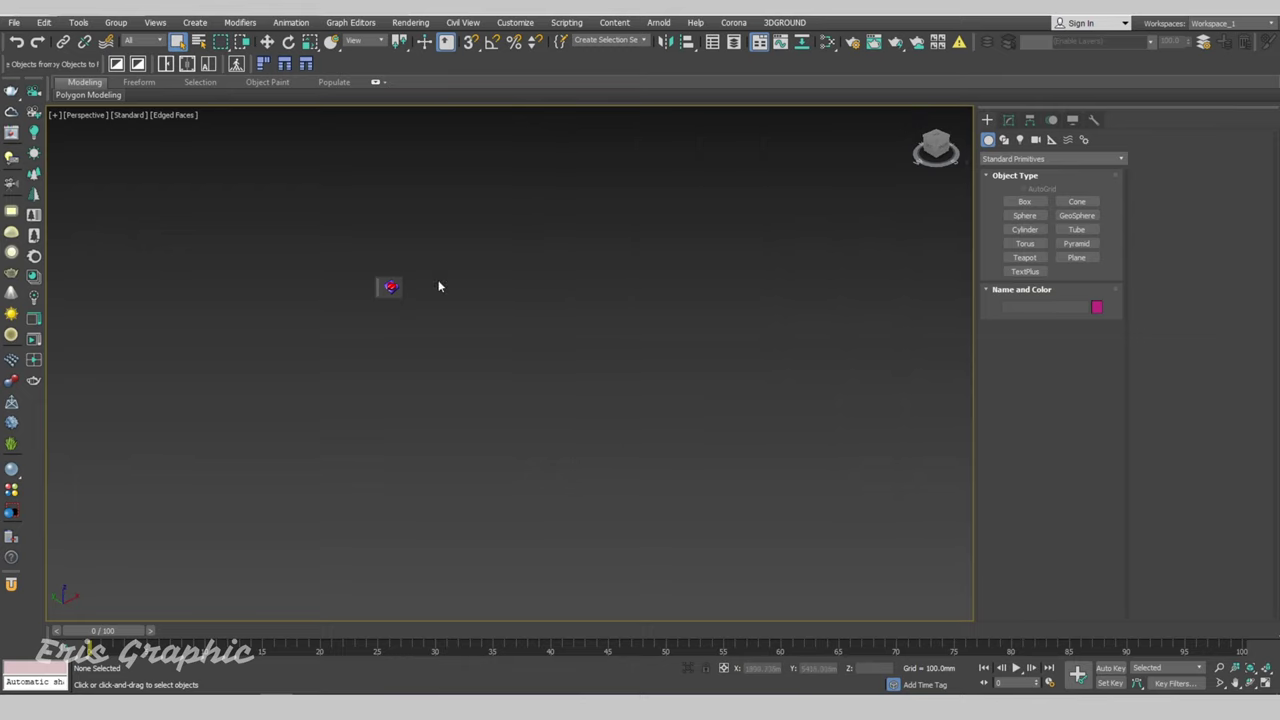
pyautogui.moveTo(376, 287); pyautogui.dragTo(340, 65)
# - Open the GProjection panel, reposition it, and close it again
pyautogui.click(333, 64)
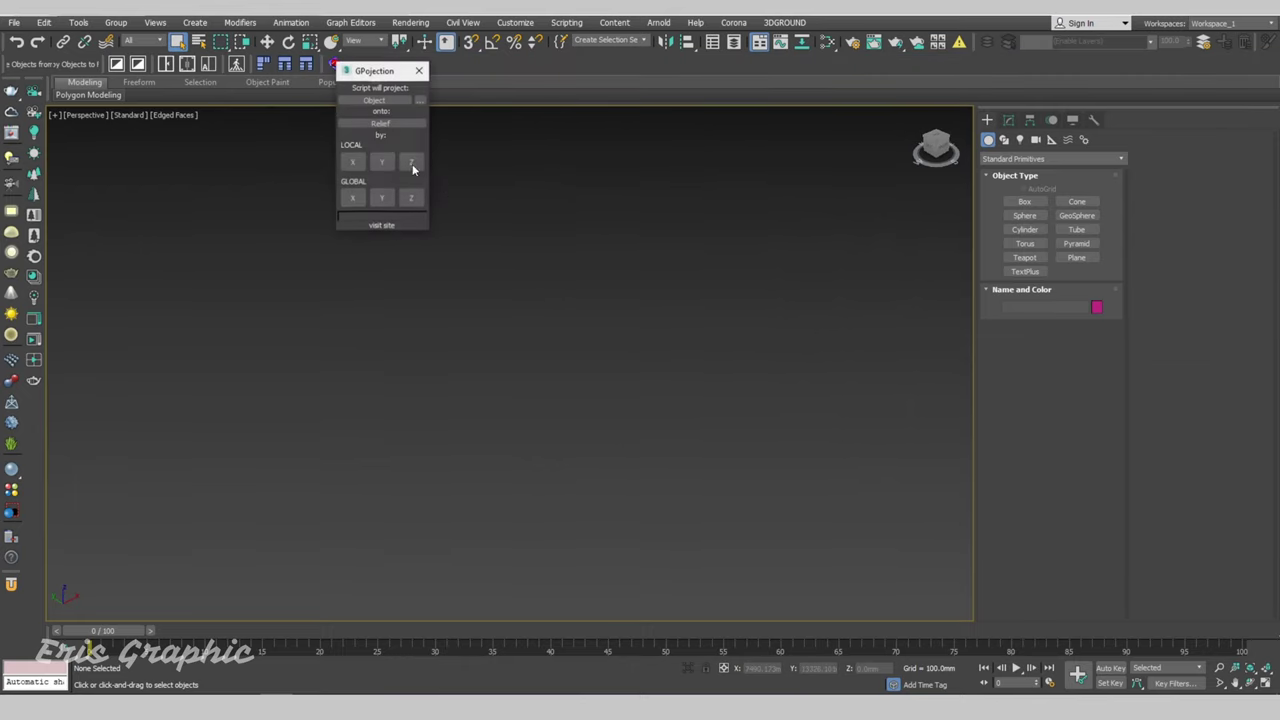
pyautogui.moveTo(384, 76); pyautogui.dragTo(668, 178)
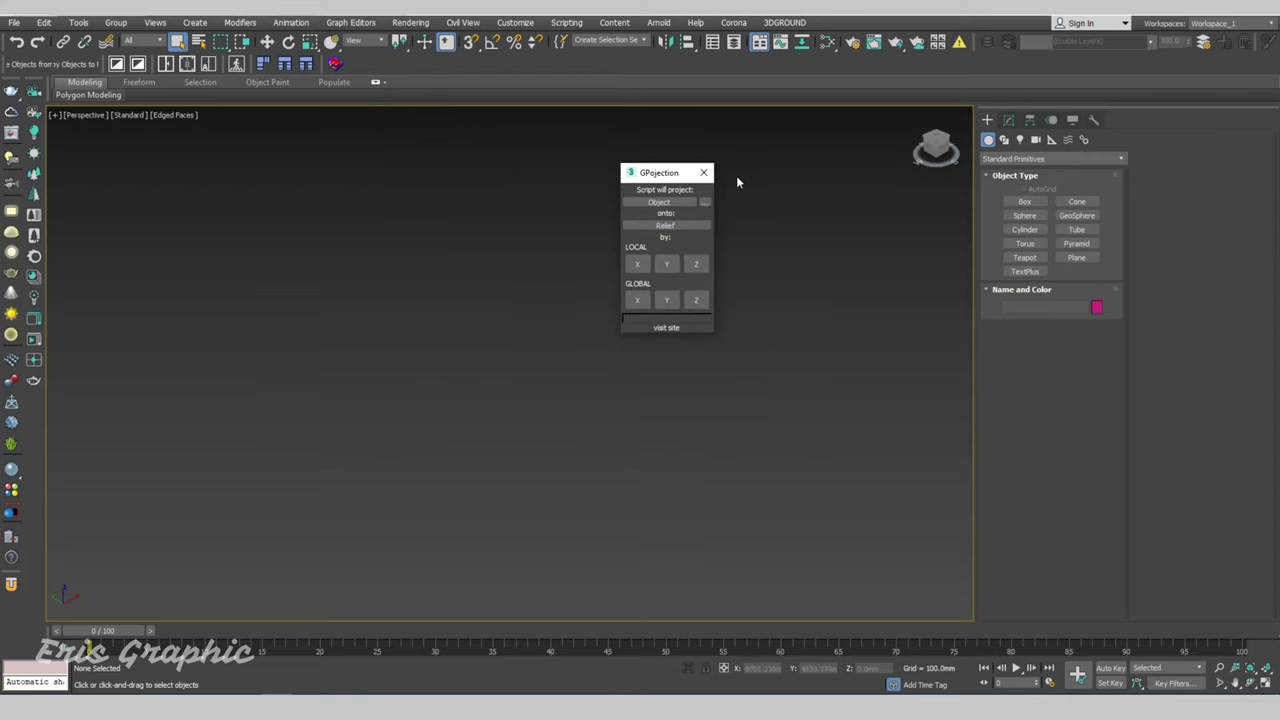
pyautogui.click(705, 174)
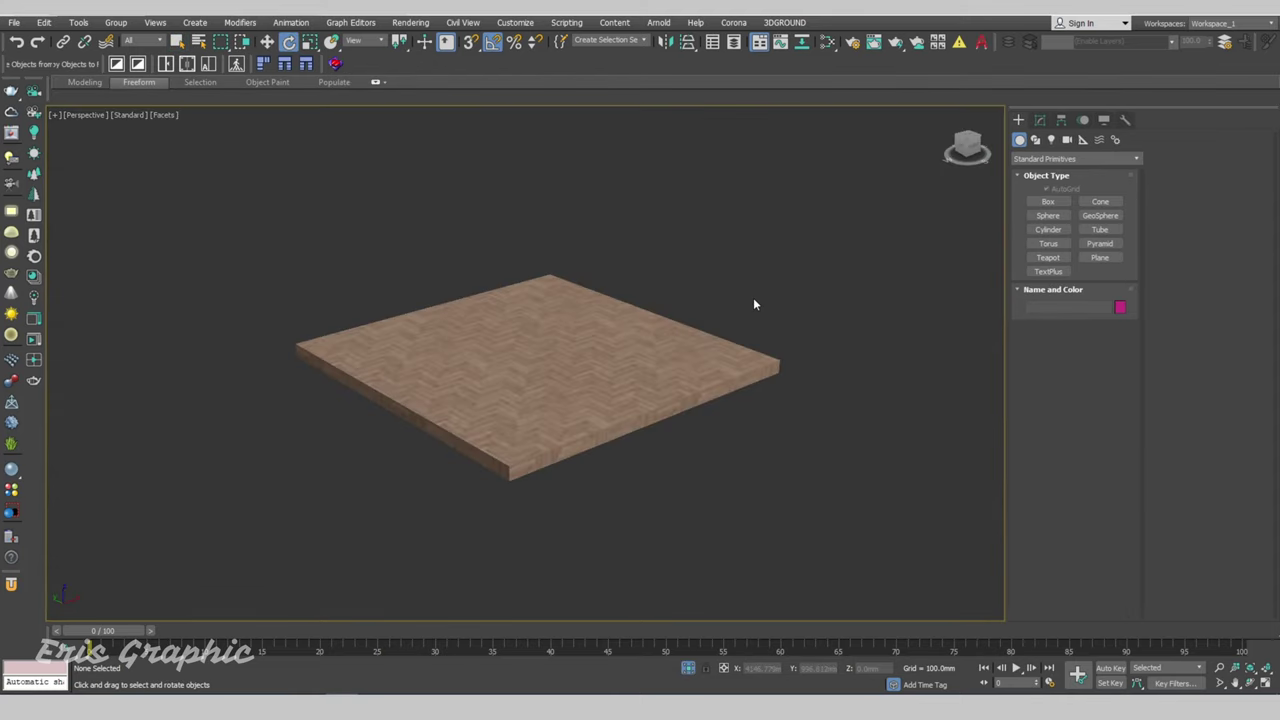
# - Draw a teapot from the slab's centre with snaps on and frame it
pyautogui.click(1047, 258)
pyautogui.click(470, 41)
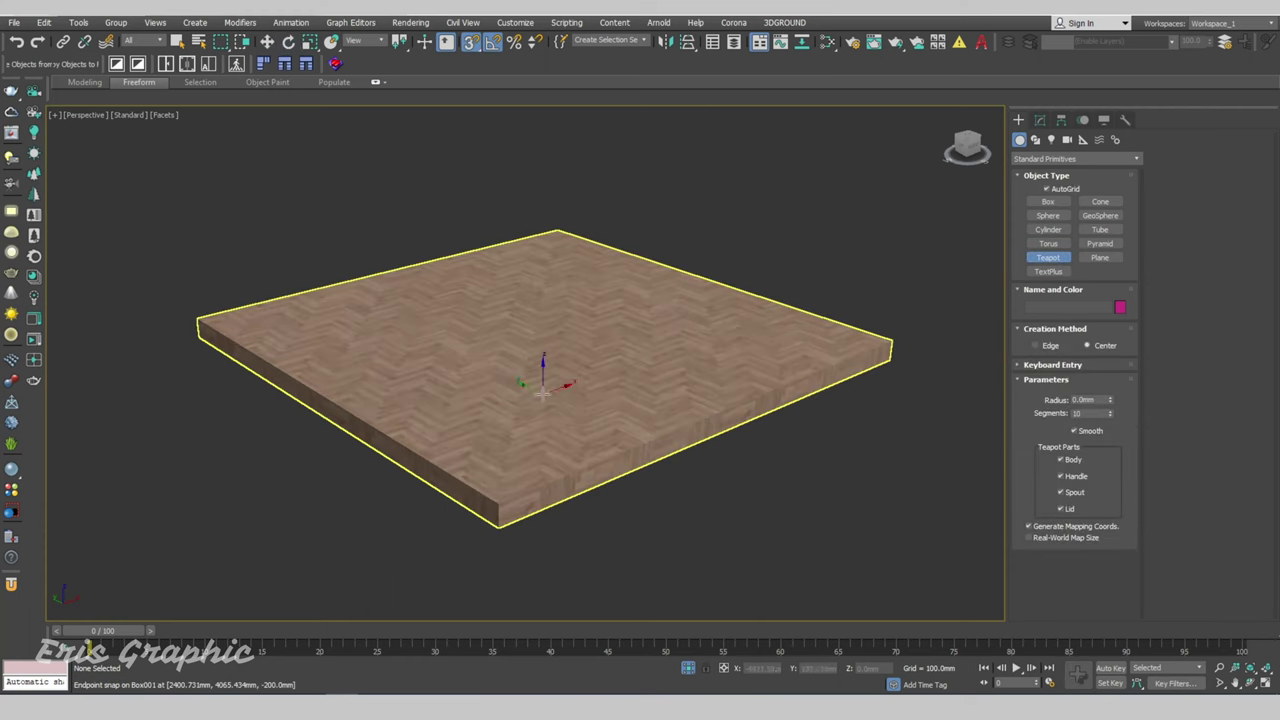
pyautogui.moveTo(541, 332); pyautogui.dragTo(637, 321)
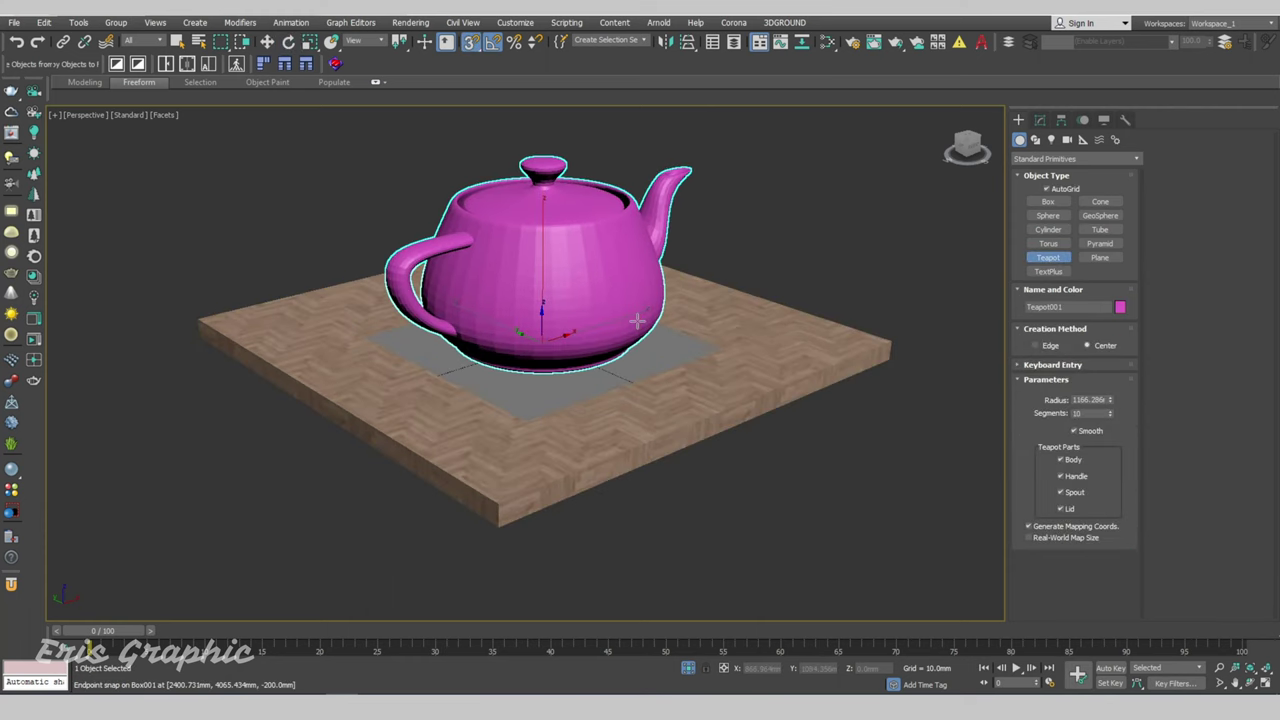
pyautogui.press('e')
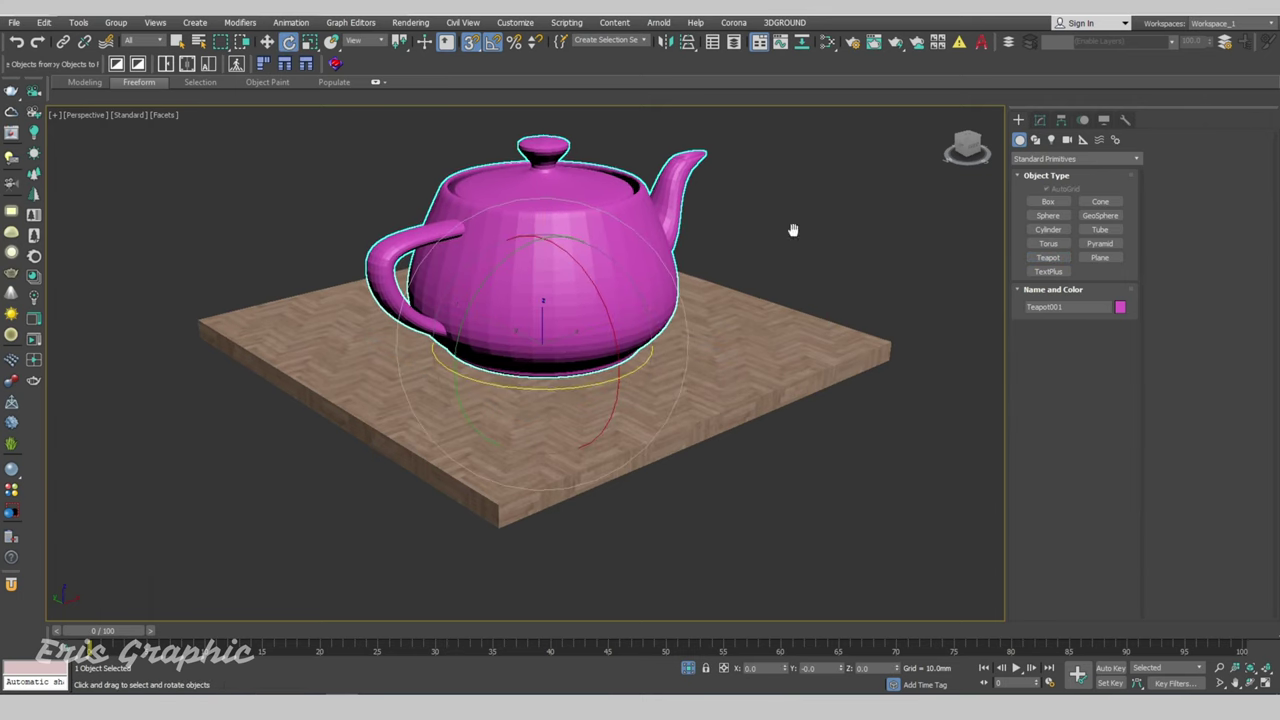
pyautogui.moveTo(960, 250); pyautogui.dragTo(823, 308, button='middle')
pyautogui.scroll(-2, 823, 308)
pyautogui.rightClick(918, 367)
# - Unhide the flower relief and rotate the black flower 180 degrees
pyautogui.click(953, 309)
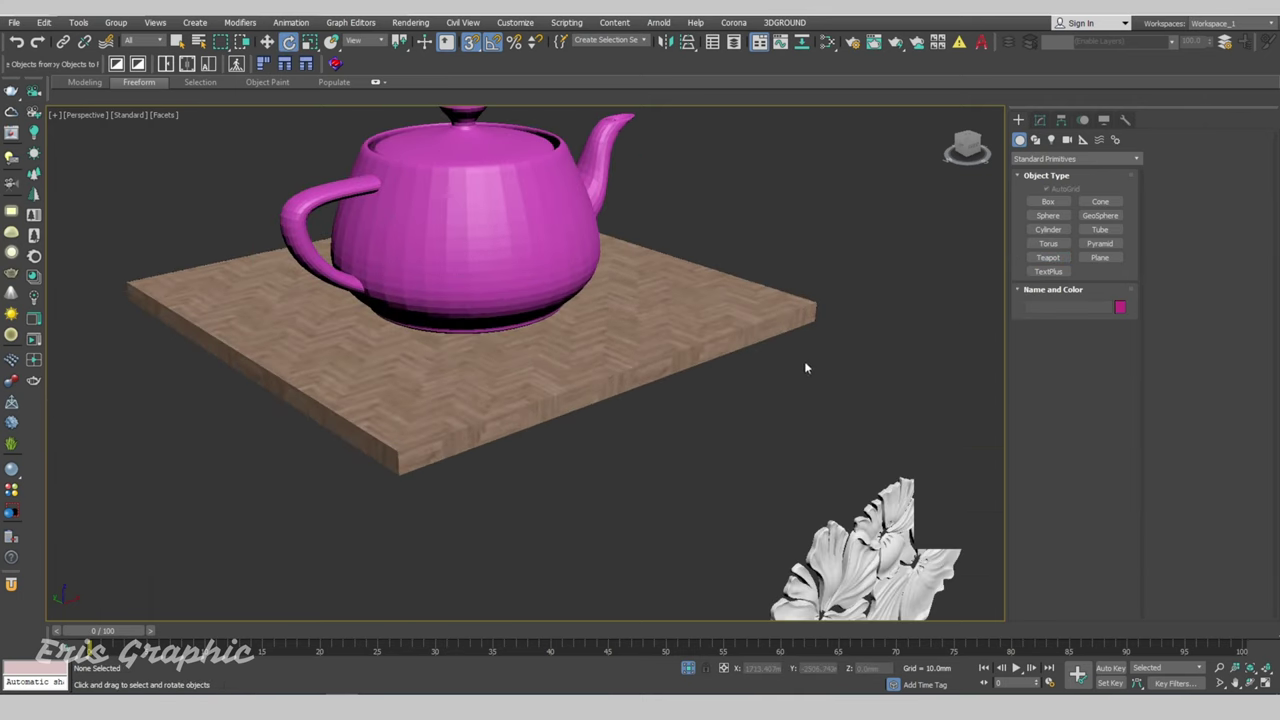
pyautogui.scroll(-5, 836, 361)
pyautogui.scroll(2, 868, 417)
pyautogui.click(740, 476)
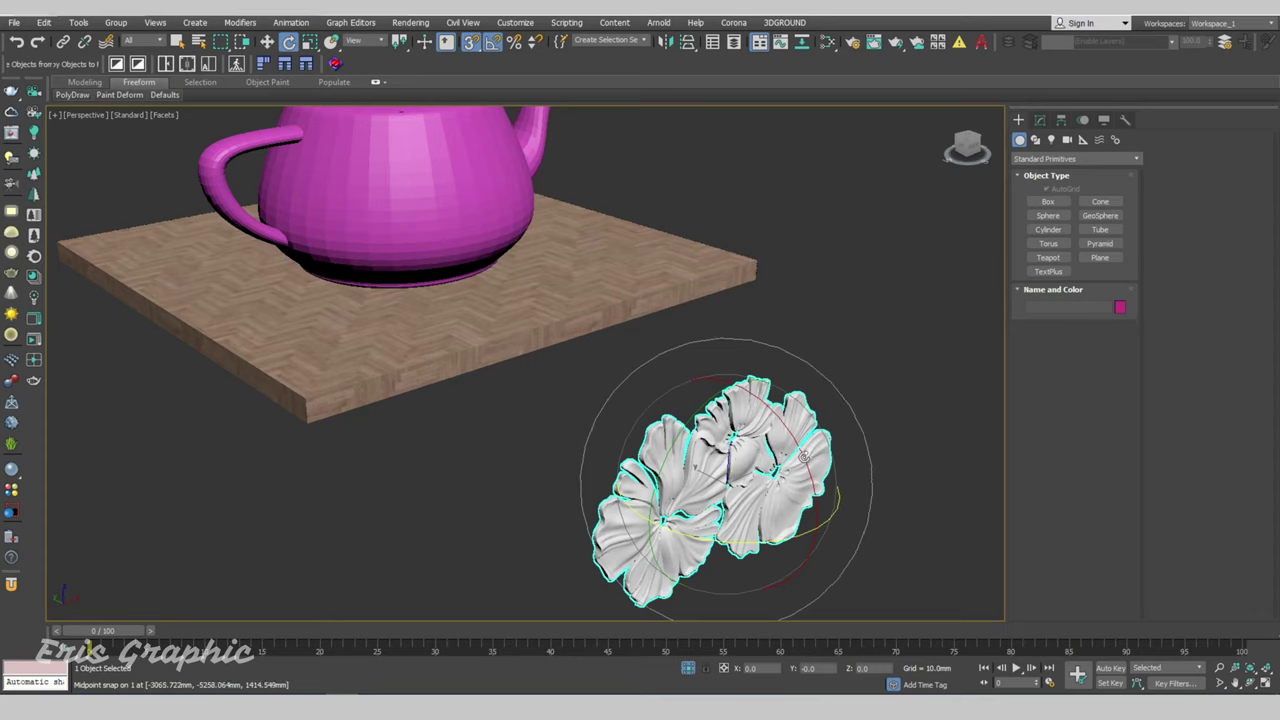
pyautogui.scroll(-3, 700, 375)
pyautogui.click(779, 431)
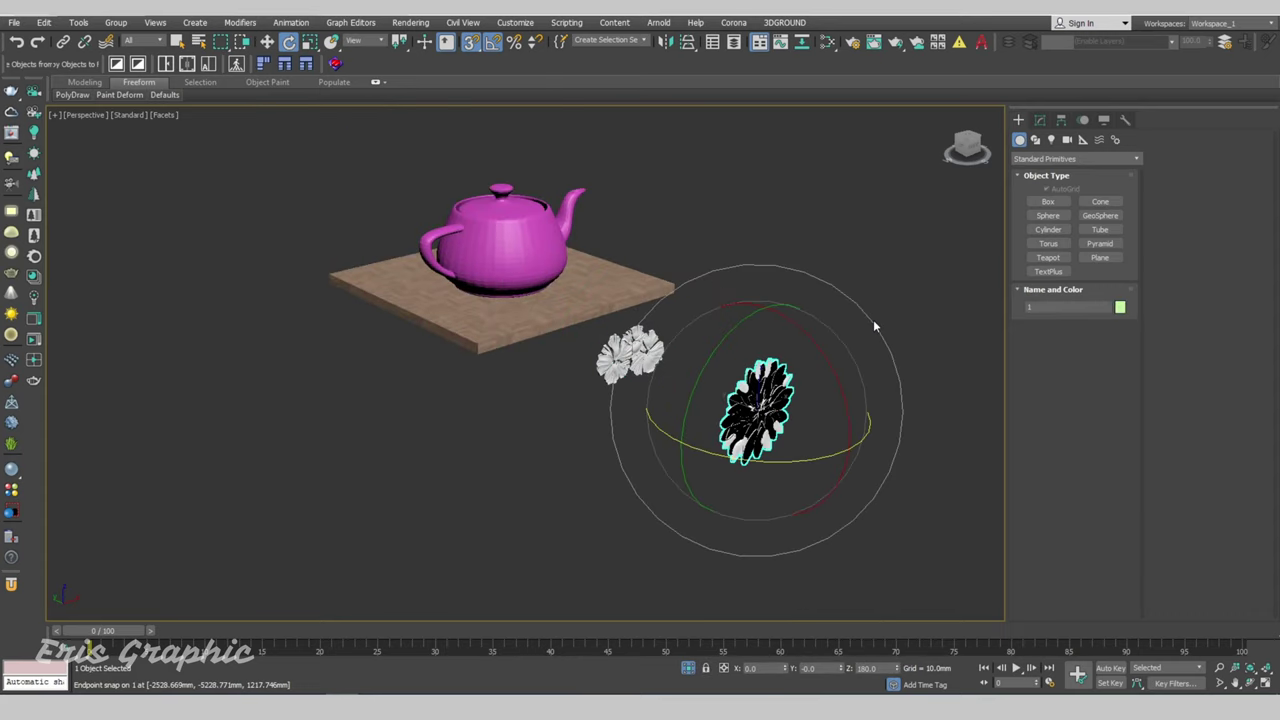
pyautogui.moveTo(873, 326); pyautogui.dragTo(837, 309)
pyautogui.press('q')
# - Switch to Top view and box-select both flower reliefs
pyautogui.press('t')
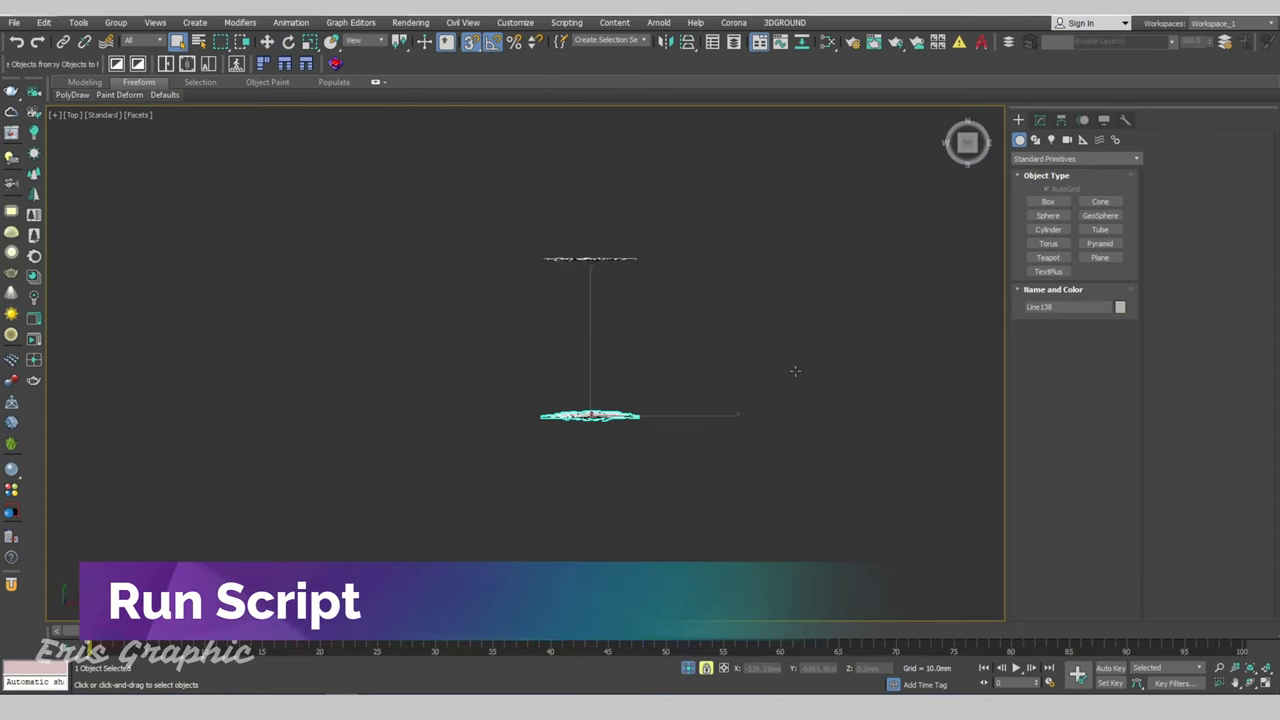
pyautogui.moveTo(414, 220); pyautogui.dragTo(805, 541)
pyautogui.scroll(-4, 715, 373)
pyautogui.moveTo(715, 373)
pyautogui.mouseDown(button='middle')
pyautogui.moveTo(699, 492)
pyautogui.moveTo(640, 440)
pyautogui.mouseUp(button='middle')
pyautogui.scroll(3, 640, 440)
pyautogui.scroll(3, 640, 440)
pyautogui.scroll(3, 640, 440)
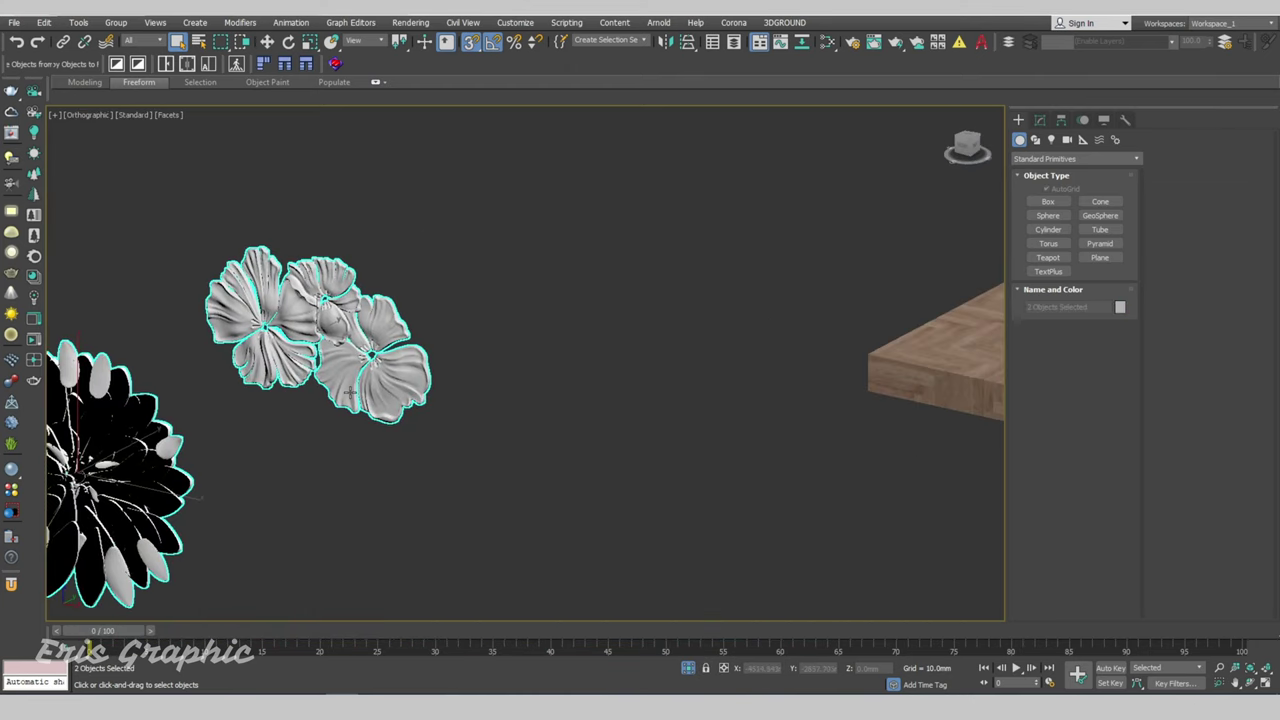
pyautogui.scroll(-3, 466, 423)
pyautogui.scroll(-2, 429, 437)
pyautogui.press('t')
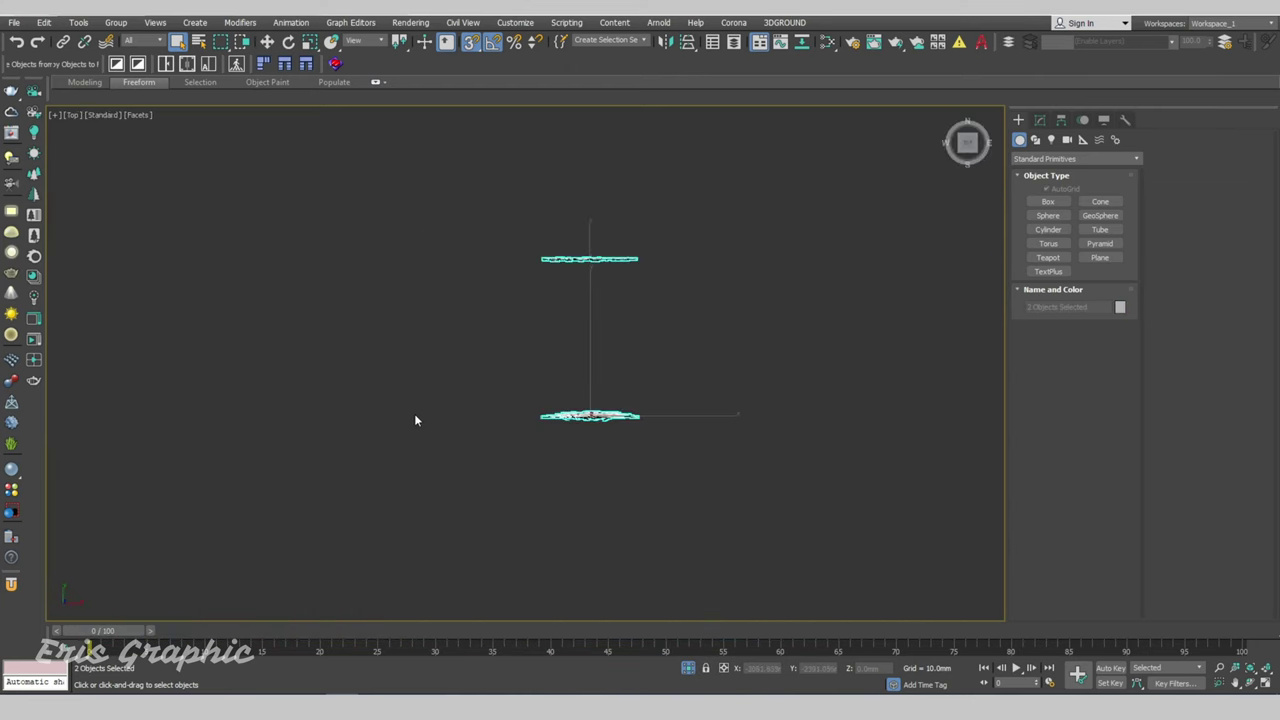
pyautogui.scroll(-3, 530, 418)
# - Move both flowers onto the teapot body, checking placement in Front view
pyautogui.click(268, 42)
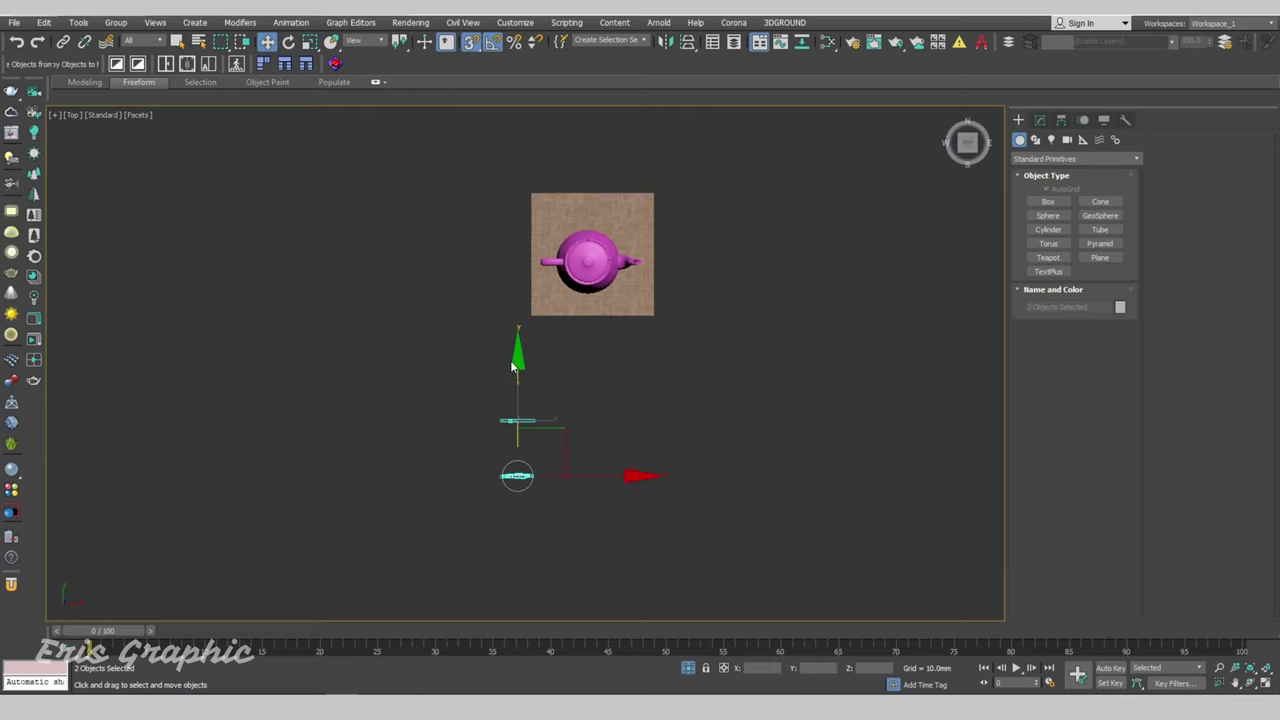
pyautogui.moveTo(563, 432)
pyautogui.mouseDown()
pyautogui.moveTo(636, 345)
pyautogui.moveTo(634, 318)
pyautogui.mouseUp()
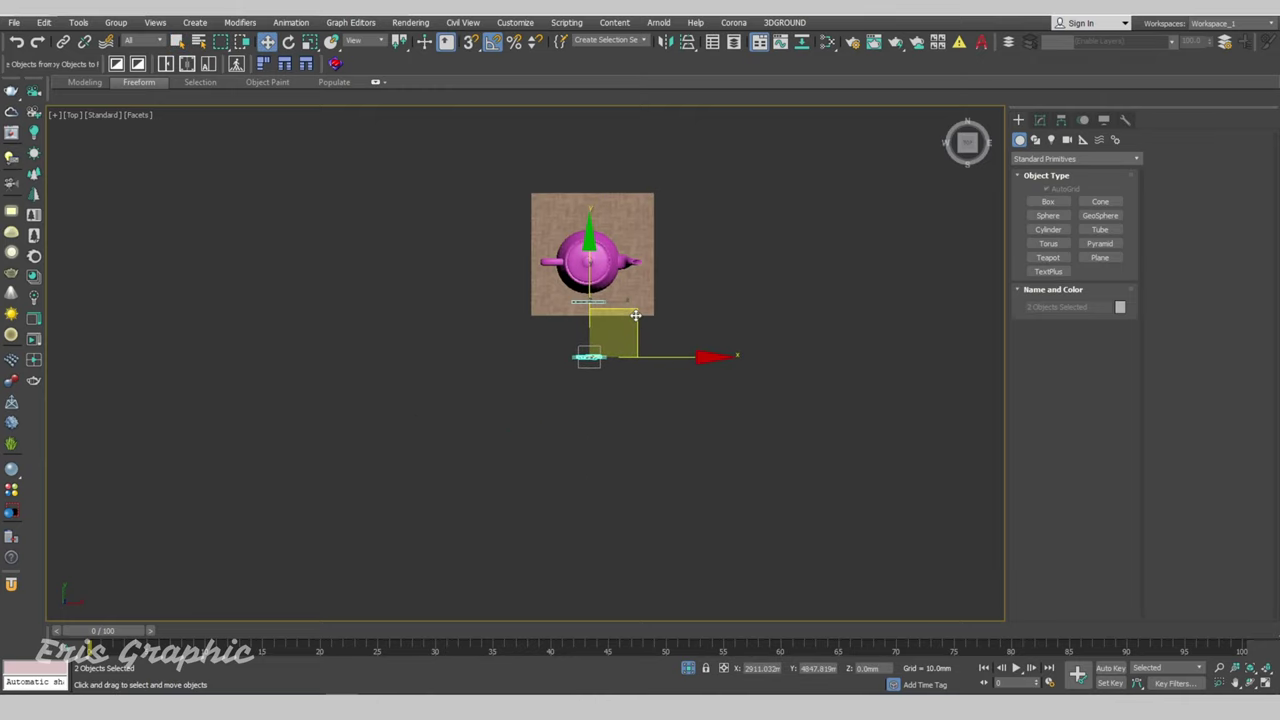
pyautogui.moveTo(634, 318)
pyautogui.keyDown('alt'); pyautogui.mouseDown(button='middle')
pyautogui.moveTo(656, 269)
pyautogui.moveTo(622, 280)
pyautogui.mouseUp(button='middle'); pyautogui.keyUp('alt')
pyautogui.press('f')
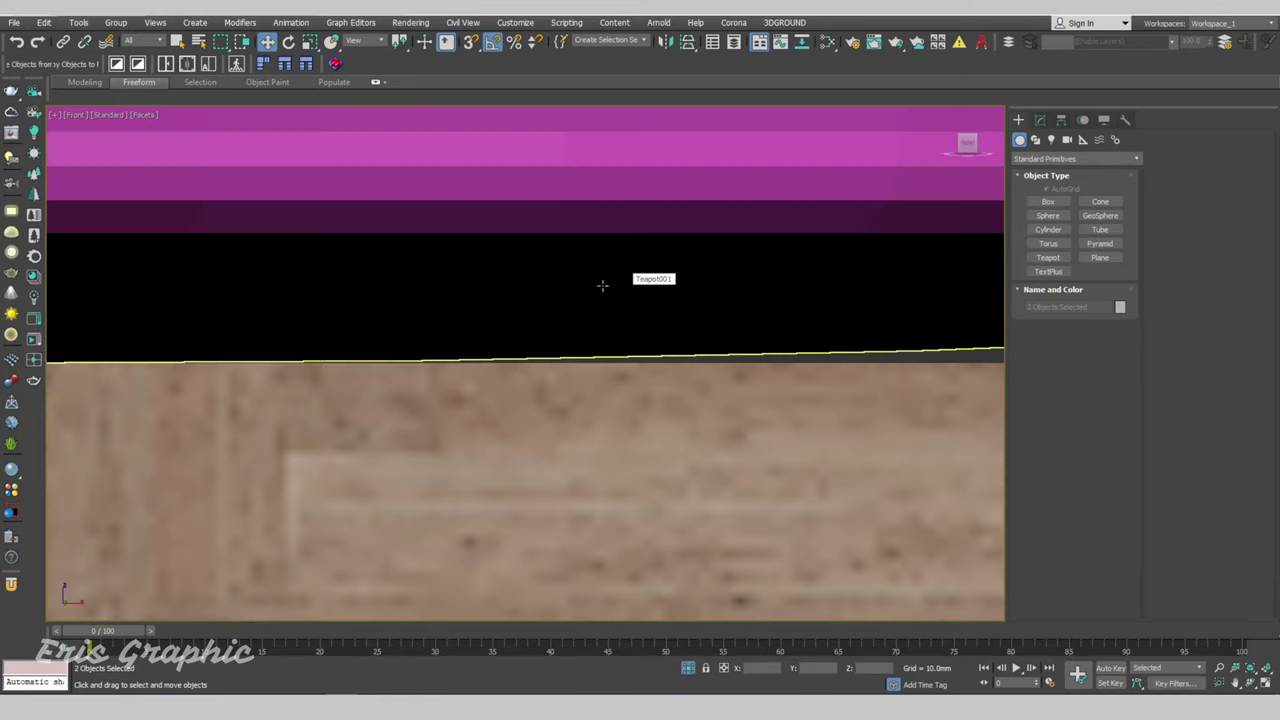
pyautogui.scroll(3, 524, 254)
pyautogui.moveTo(563, 274); pyautogui.dragTo(566, 330)
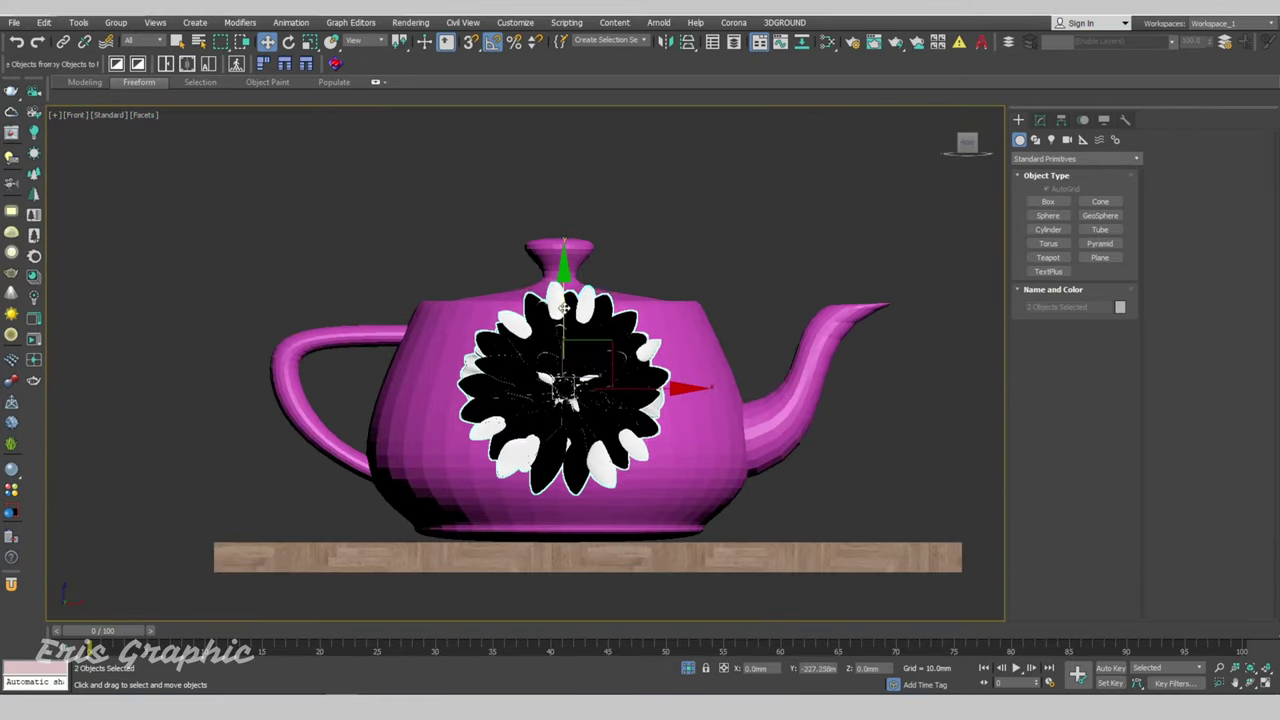
pyautogui.click(829, 423)
# - Move one flower onto the teapot's side and scale it down to about 65.7%
pyautogui.click(565, 400)
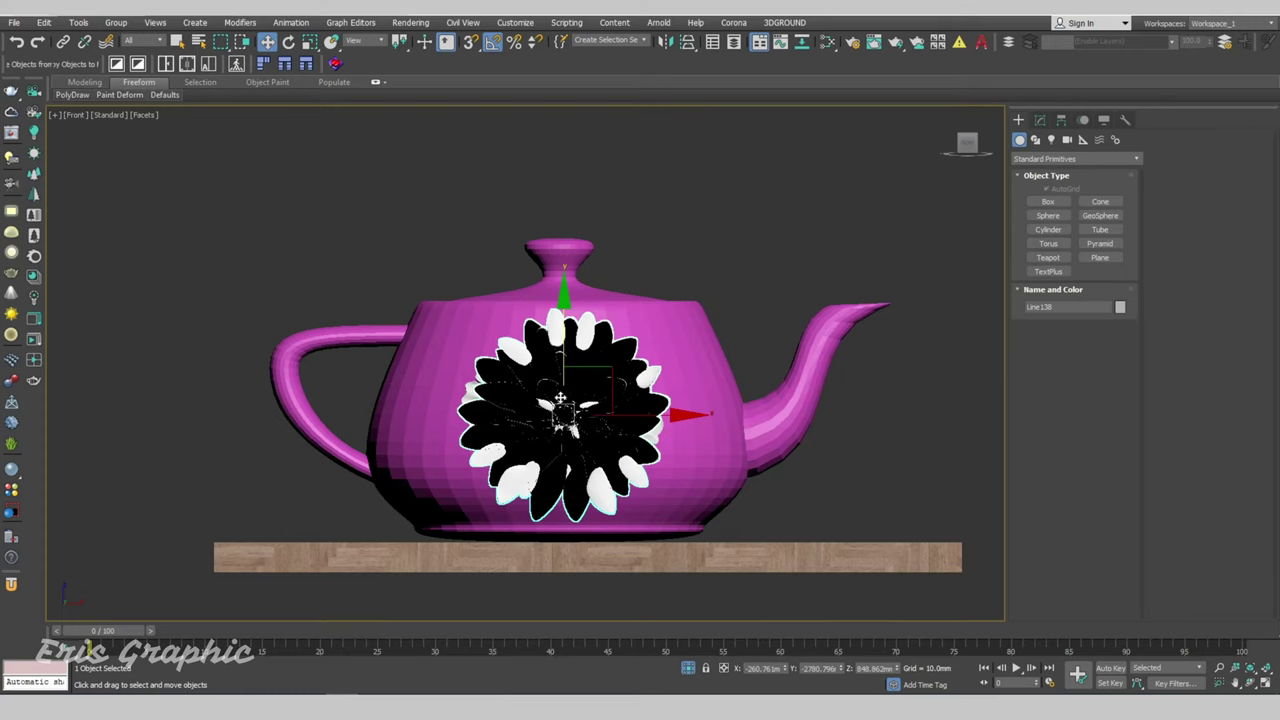
pyautogui.moveTo(565, 400)
pyautogui.keyDown('alt'); pyautogui.mouseDown(button='middle')
pyautogui.moveTo(622, 428)
pyautogui.moveTo(783, 357)
pyautogui.mouseUp(button='middle'); pyautogui.keyUp('alt')
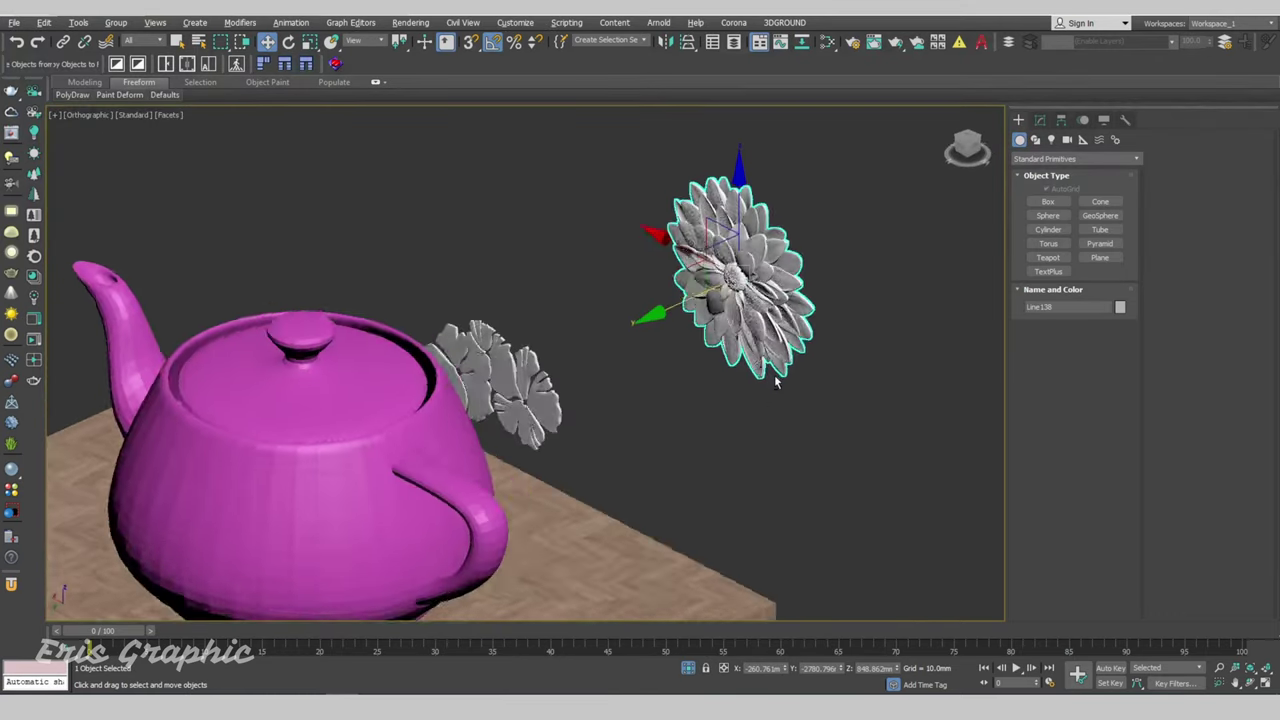
pyautogui.moveTo(694, 302); pyautogui.dragTo(160, 485)
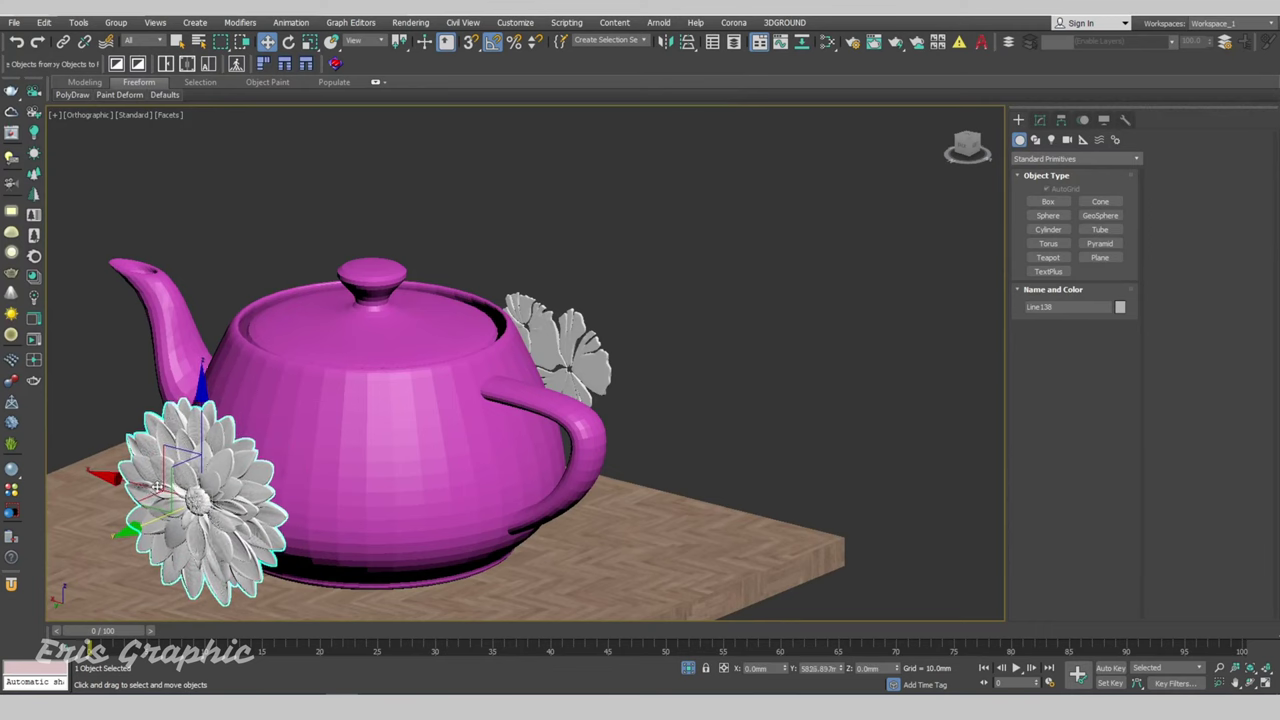
pyautogui.moveTo(160, 485)
pyautogui.keyDown('alt'); pyautogui.mouseDown(button='middle')
pyautogui.moveTo(327, 471)
pyautogui.moveTo(320, 494)
pyautogui.moveTo(439, 95)
pyautogui.mouseUp(button='middle'); pyautogui.keyUp('alt')
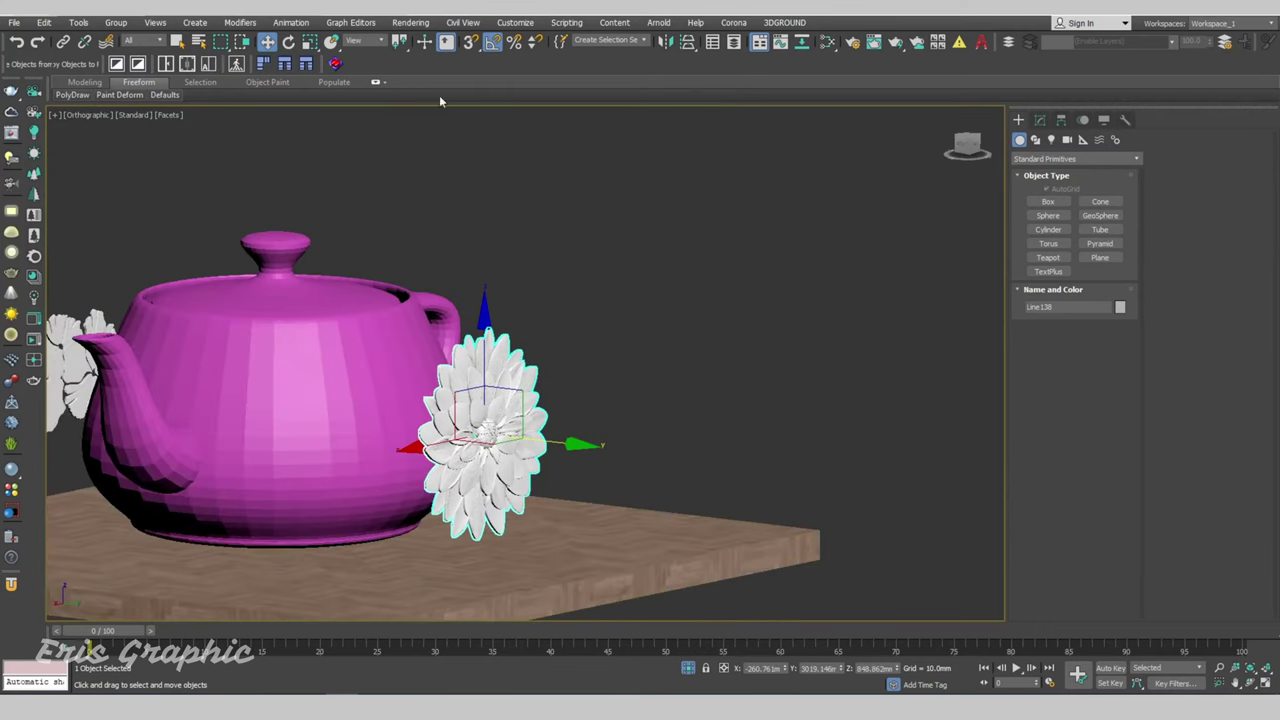
pyautogui.click(308, 41)
pyautogui.moveTo(495, 420); pyautogui.dragTo(500, 470)
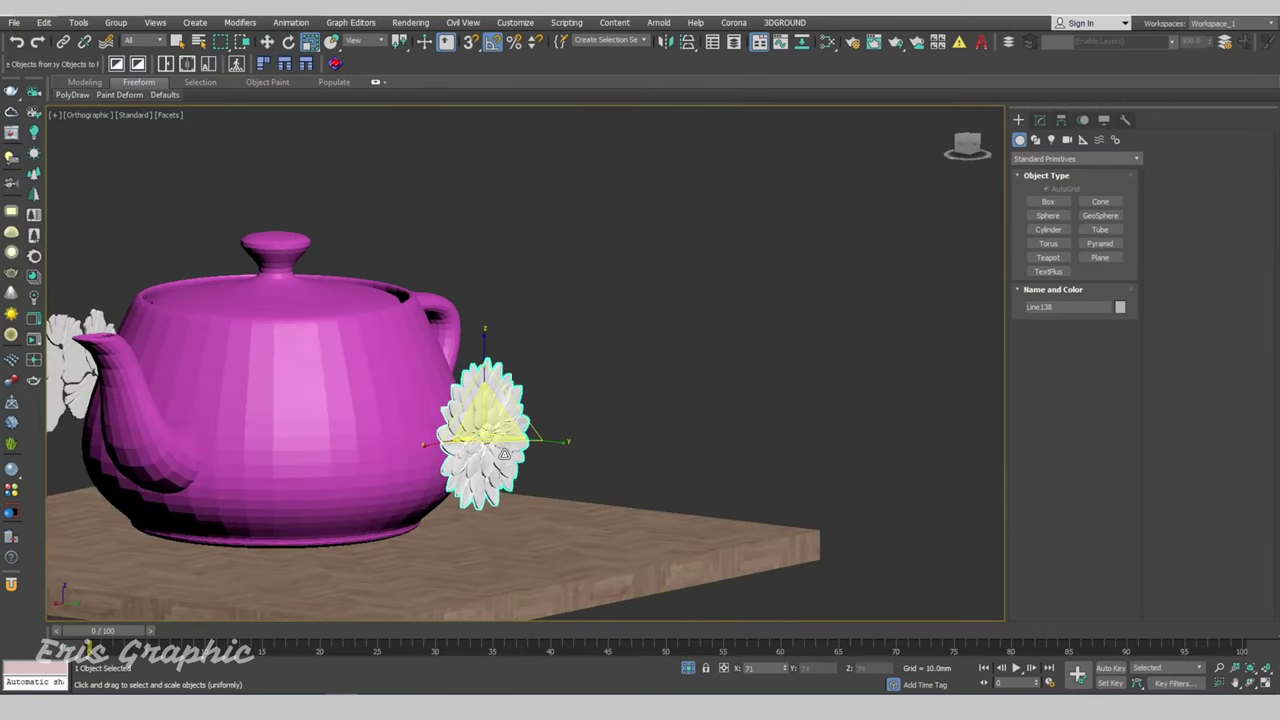
pyautogui.moveTo(651, 417)
pyautogui.keyDown('alt'); pyautogui.mouseDown(button='middle')
pyautogui.moveTo(543, 283)
pyautogui.moveTo(750, 255)
pyautogui.mouseUp(button='middle'); pyautogui.keyUp('alt')
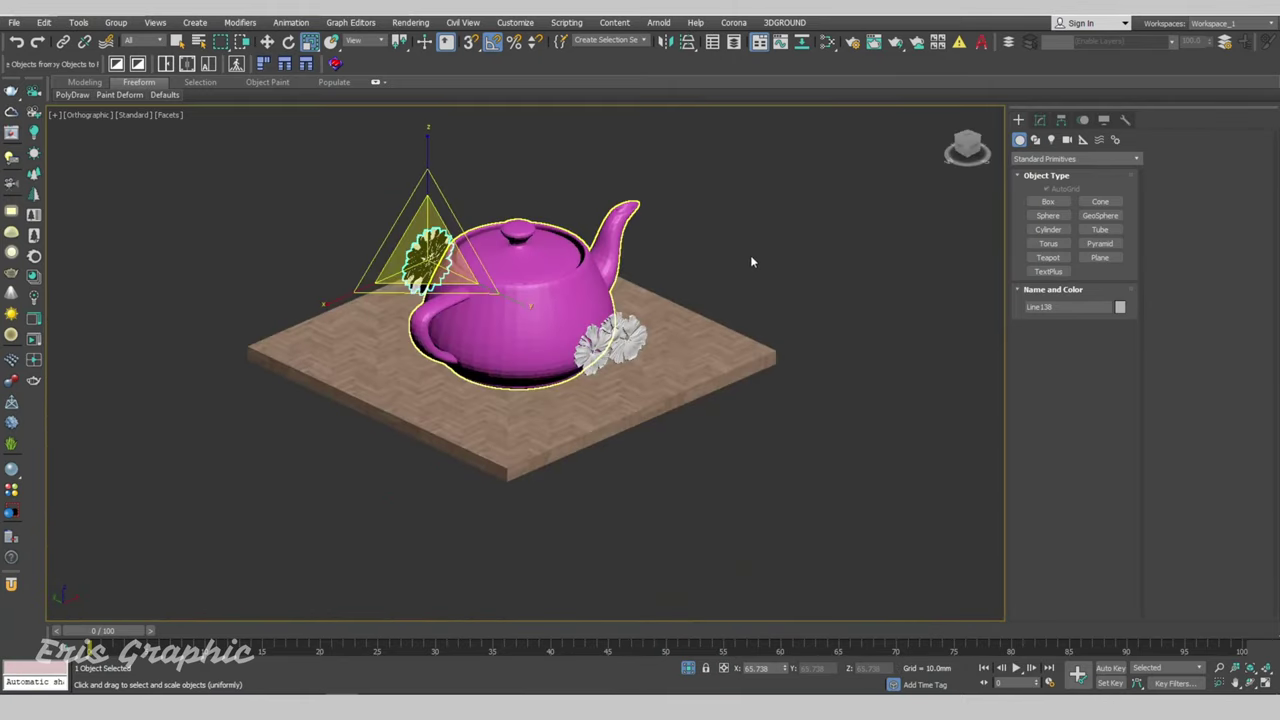
# - Select all four objects and centre their pivots using Affect Pivot Only
pyautogui.click(740, 272)
pyautogui.hotkey('shift', 'z')
pyautogui.click(660, 251)
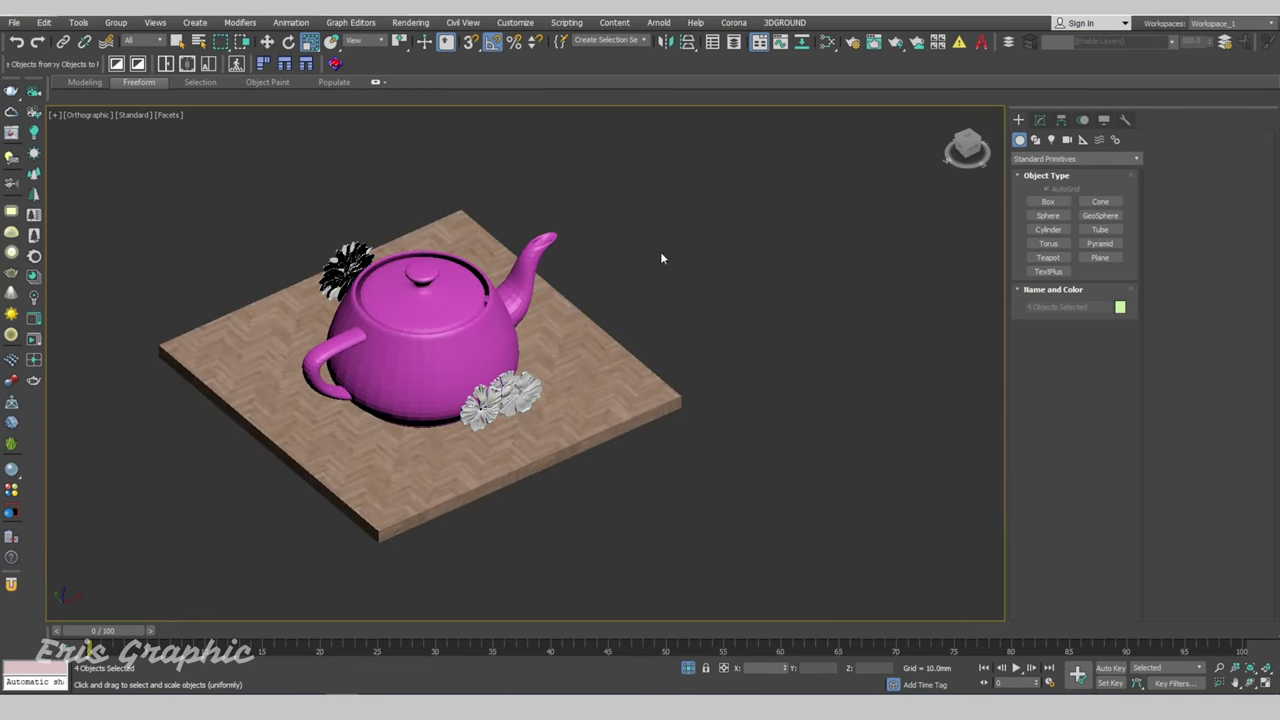
pyautogui.press('q')
pyautogui.moveTo(255, 155); pyautogui.dragTo(426, 310)
pyautogui.hotkey('ctrl', 'a')
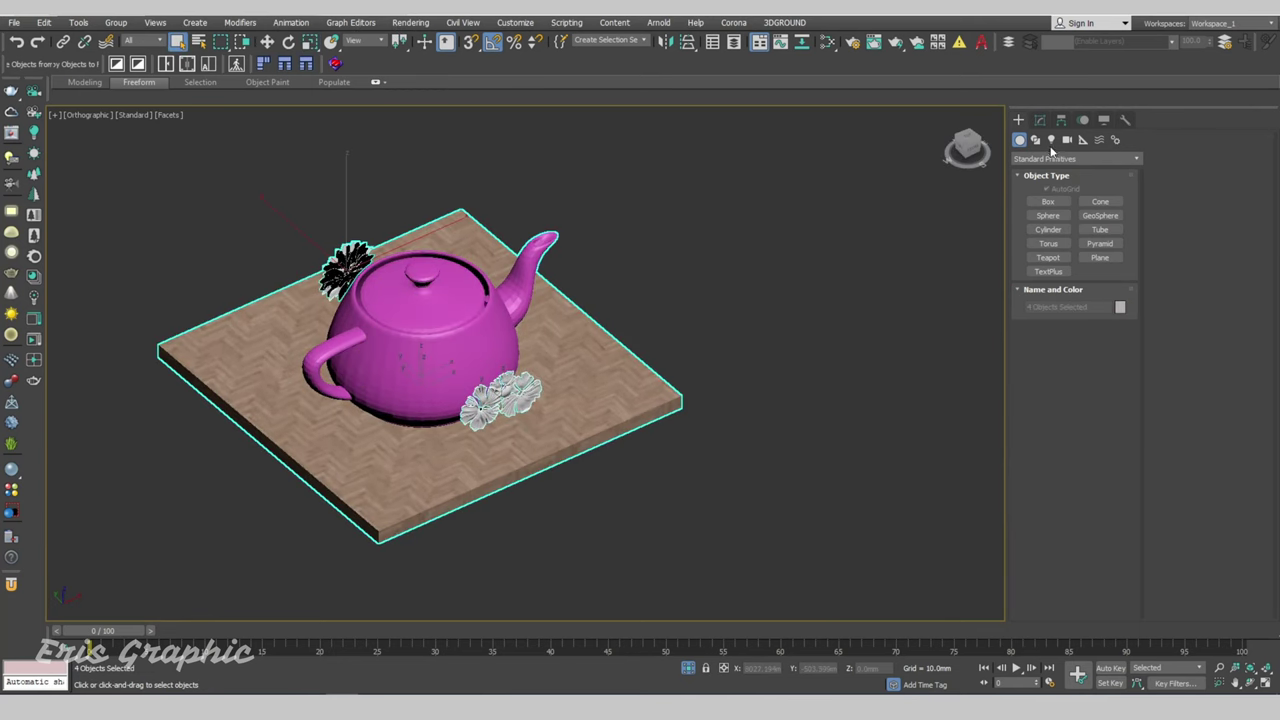
pyautogui.click(1061, 119)
pyautogui.click(1074, 211)
pyautogui.click(1065, 281)
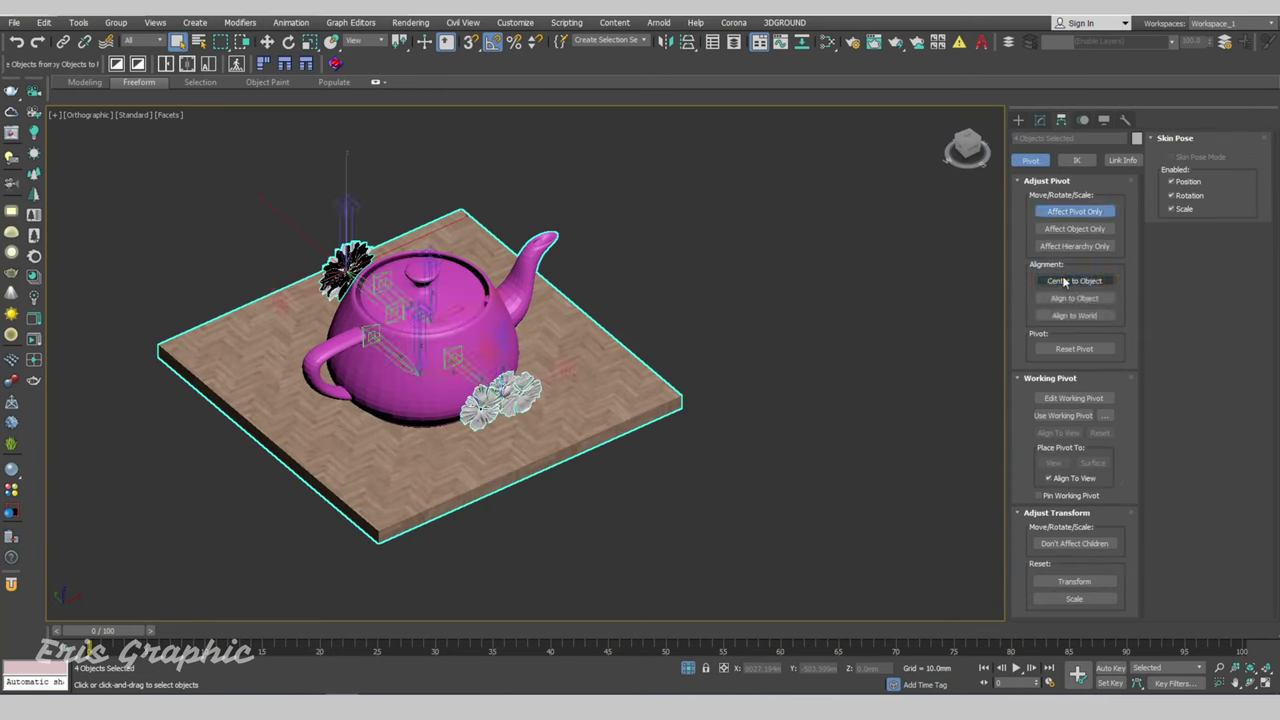
pyautogui.click(1040, 119)
# - Deselect, orbit around the flowers and teapot, and bring up GProjection
pyautogui.click(696, 149)
pyautogui.keyDown('alt'); pyautogui.moveTo(696, 149); pyautogui.dragTo(586, 256, button='middle'); pyautogui.keyUp('alt')
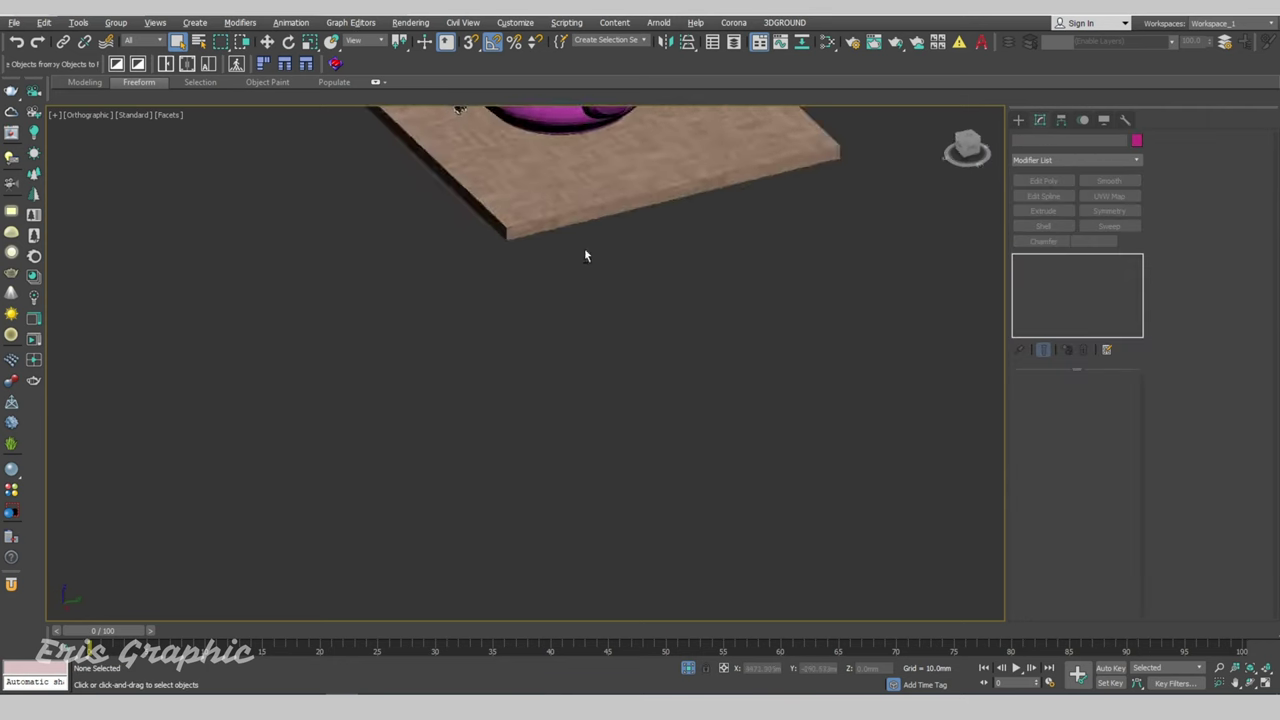
pyautogui.scroll(-5, 640, 260)
pyautogui.keyDown('alt'); pyautogui.moveTo(694, 266); pyautogui.dragTo(723, 249, button='middle'); pyautogui.keyUp('alt')
pyautogui.scroll(6, 509, 318)
pyautogui.click(509, 318)
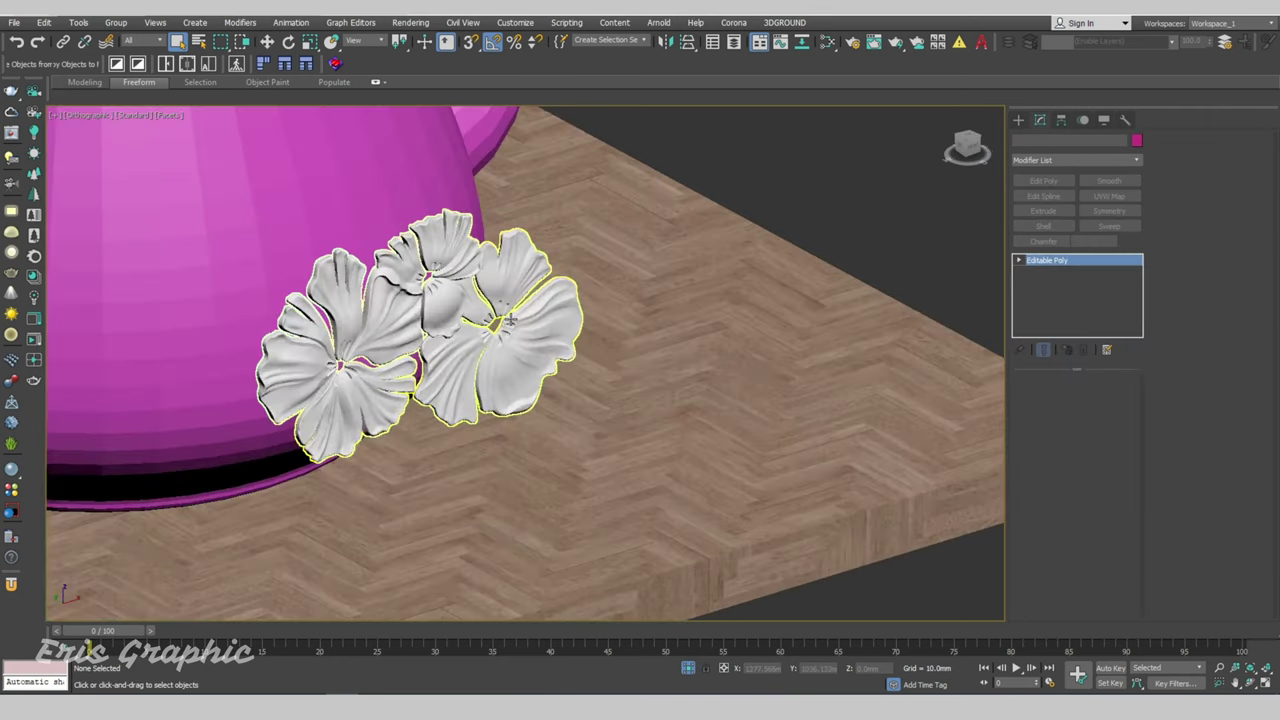
pyautogui.scroll(-5, 509, 318)
pyautogui.keyDown('alt'); pyautogui.moveTo(509, 318); pyautogui.dragTo(600, 250, button='middle'); pyautogui.keyUp('alt')
pyautogui.click(672, 203)
pyautogui.keyDown('alt'); pyautogui.moveTo(672, 203); pyautogui.dragTo(736, 227, button='middle'); pyautogui.keyUp('alt')
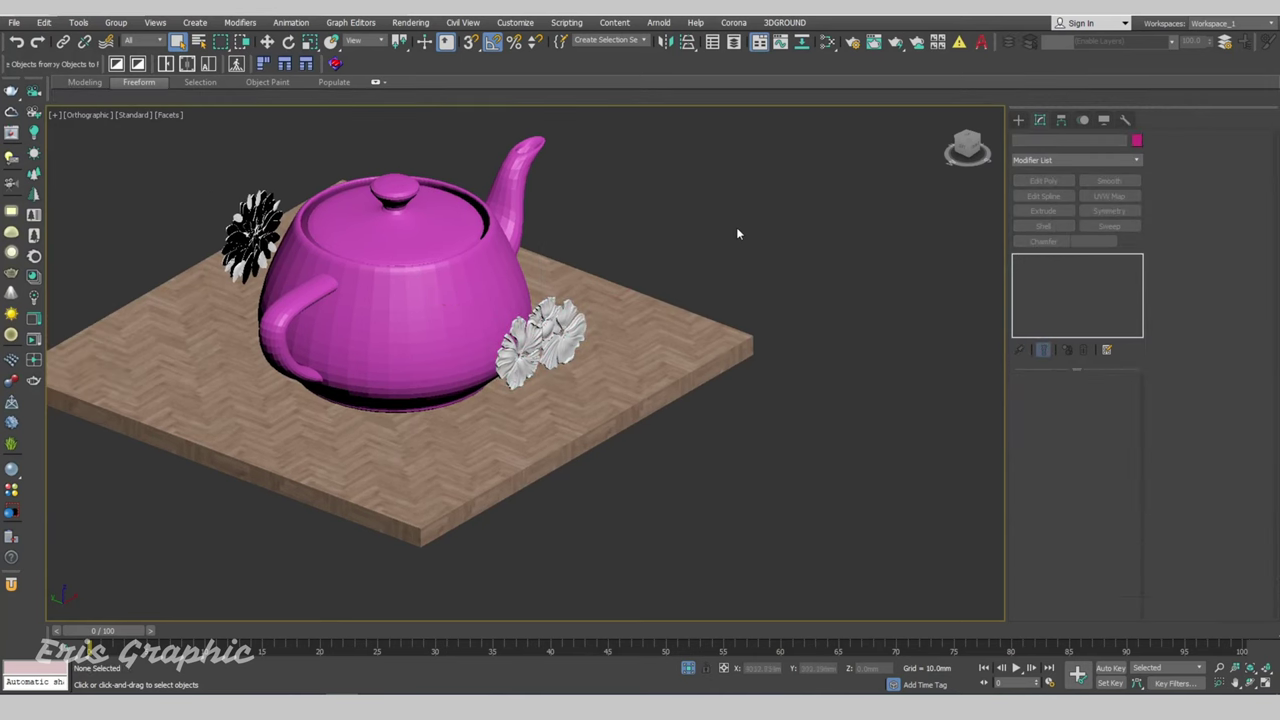
pyautogui.keyDown('alt'); pyautogui.moveTo(727, 282); pyautogui.dragTo(733, 254, button='middle'); pyautogui.keyUp('alt')
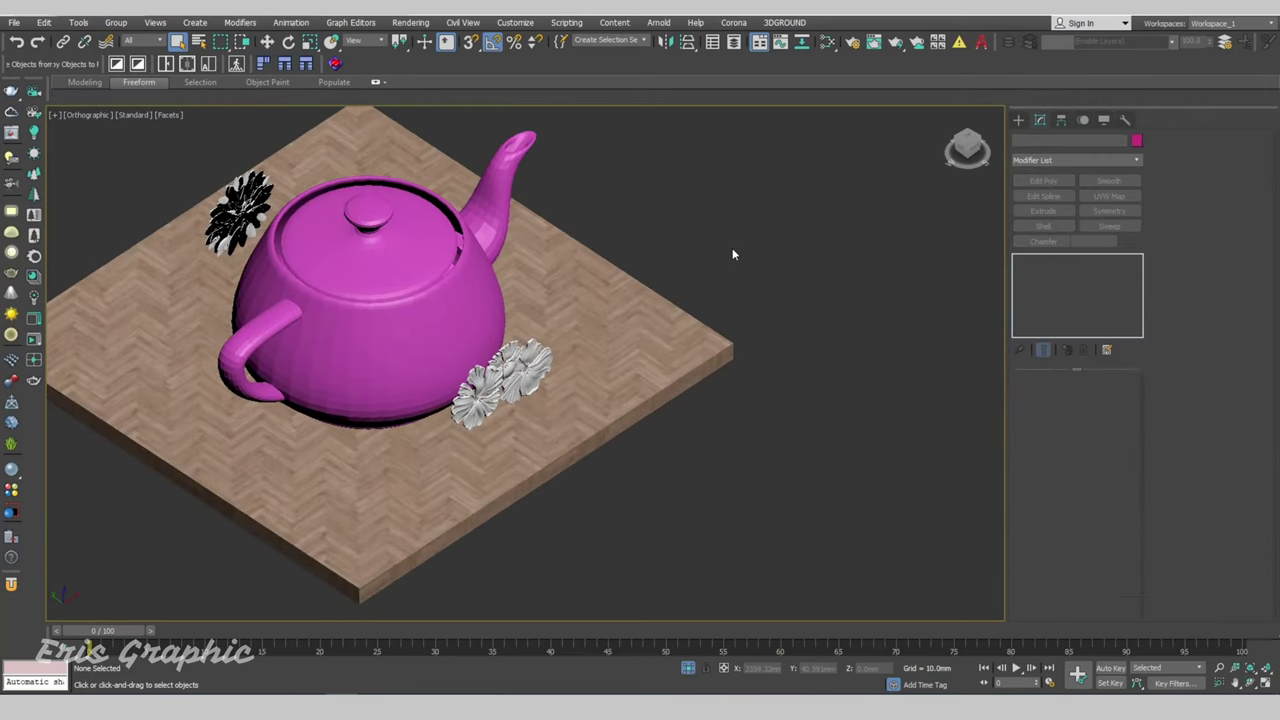
pyautogui.click(334, 63)
# - In GProjection, pick flower relief '1' as Object and Teapot001 as Relief
pyautogui.moveTo(379, 72)
pyautogui.mouseDown()
pyautogui.moveTo(778, 195)
pyautogui.moveTo(824, 180)
pyautogui.mouseUp()
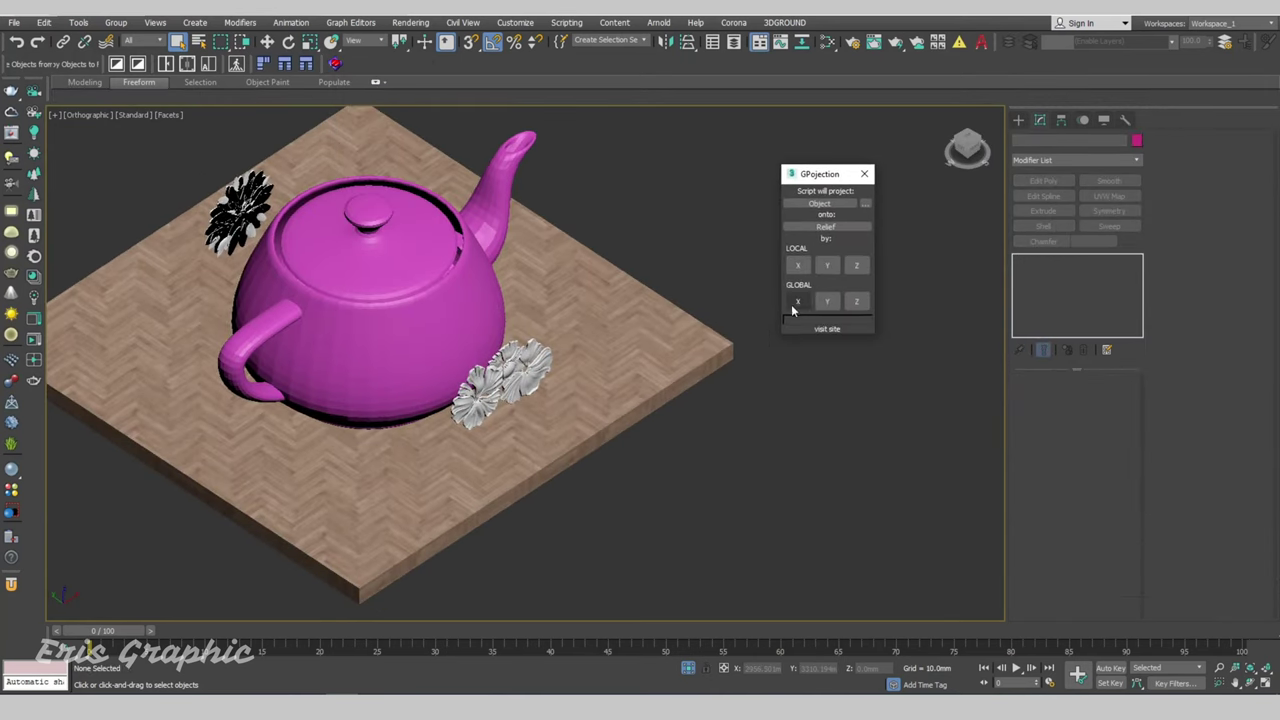
pyautogui.click(822, 204)
pyautogui.scroll(4, 562, 378)
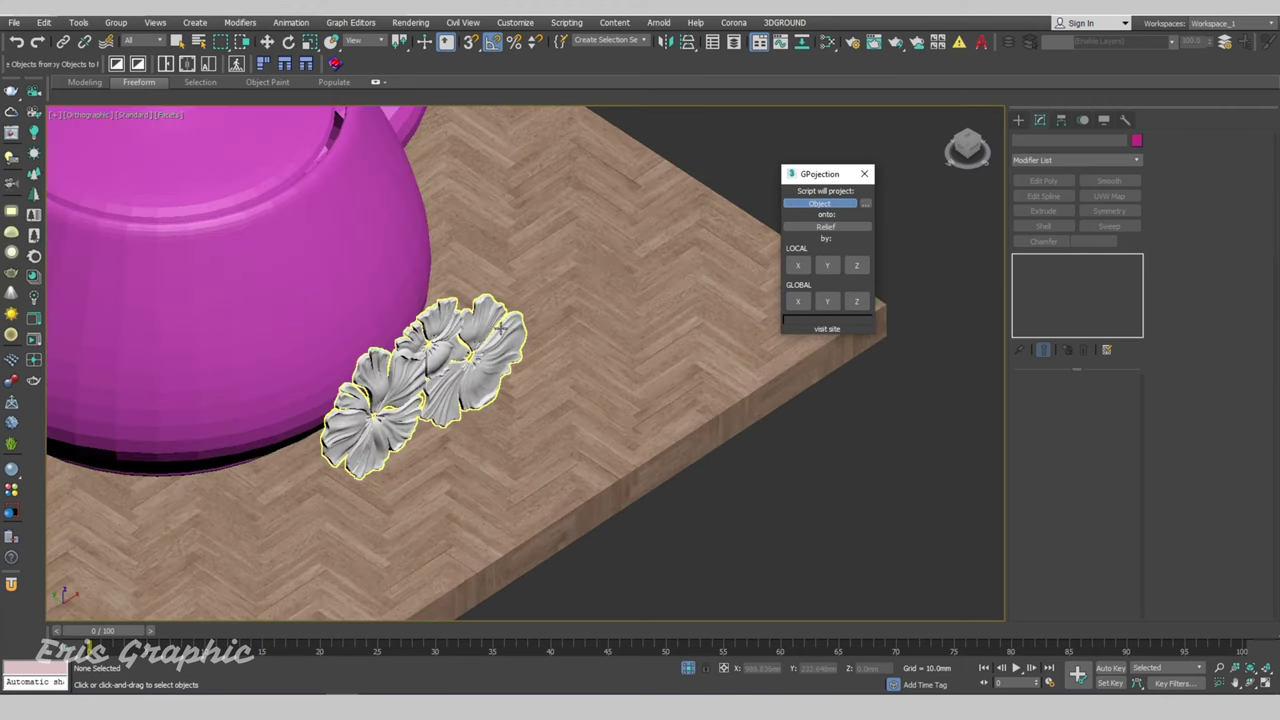
pyautogui.click(485, 318)
pyautogui.scroll(-4, 488, 318)
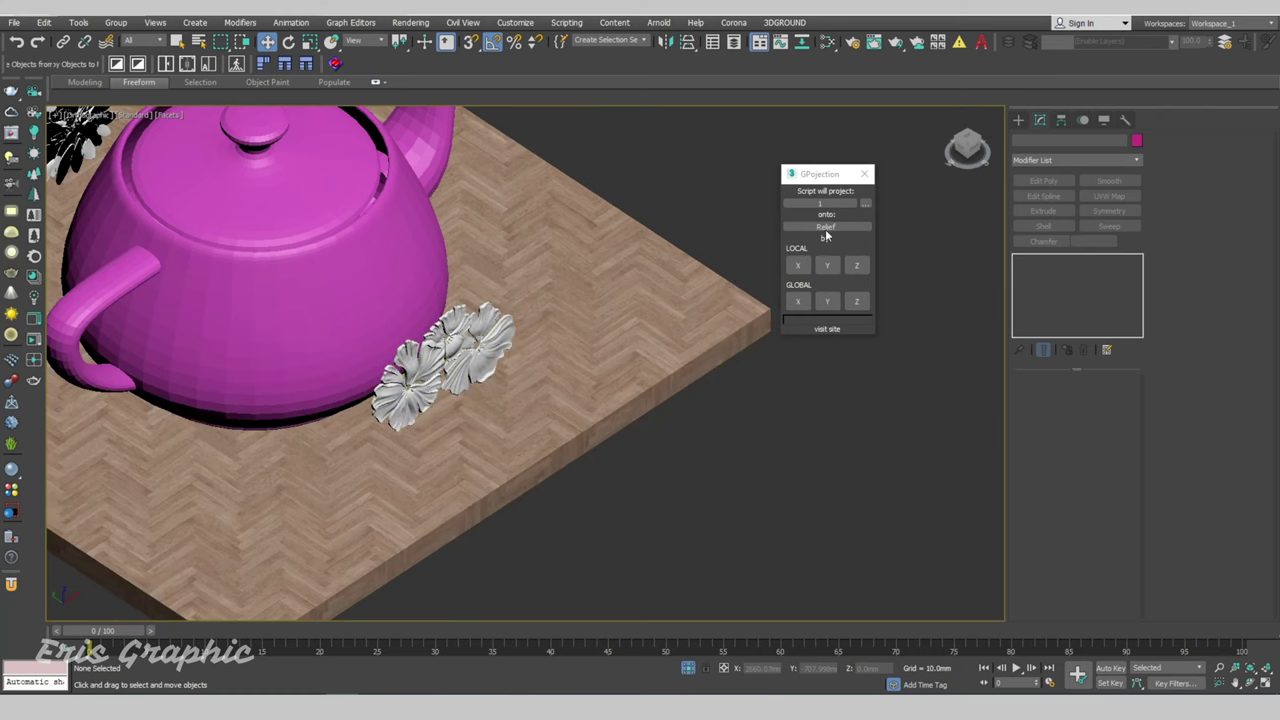
pyautogui.click(826, 228)
pyautogui.click(353, 287)
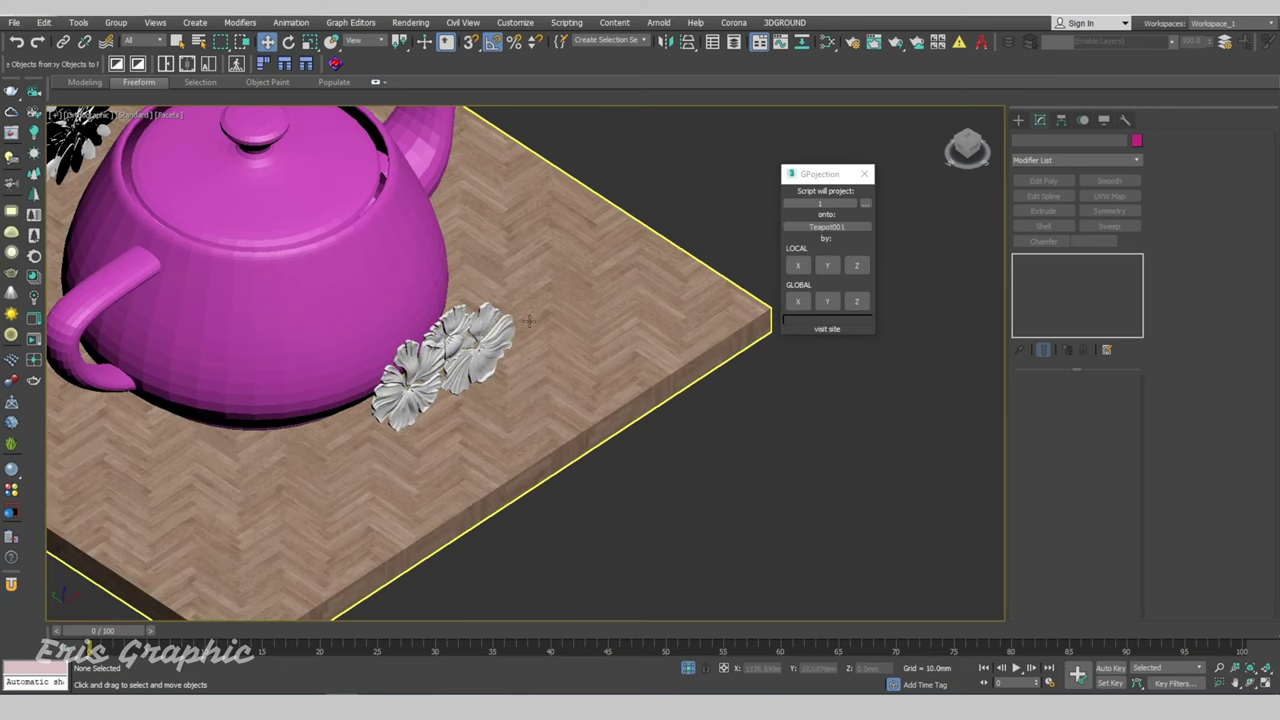
pyautogui.scroll(-4, 520, 362)
pyautogui.keyDown('alt'); pyautogui.moveTo(520, 362); pyautogui.dragTo(526, 358, button='middle'); pyautogui.keyUp('alt')
pyautogui.scroll(5, 520, 386)
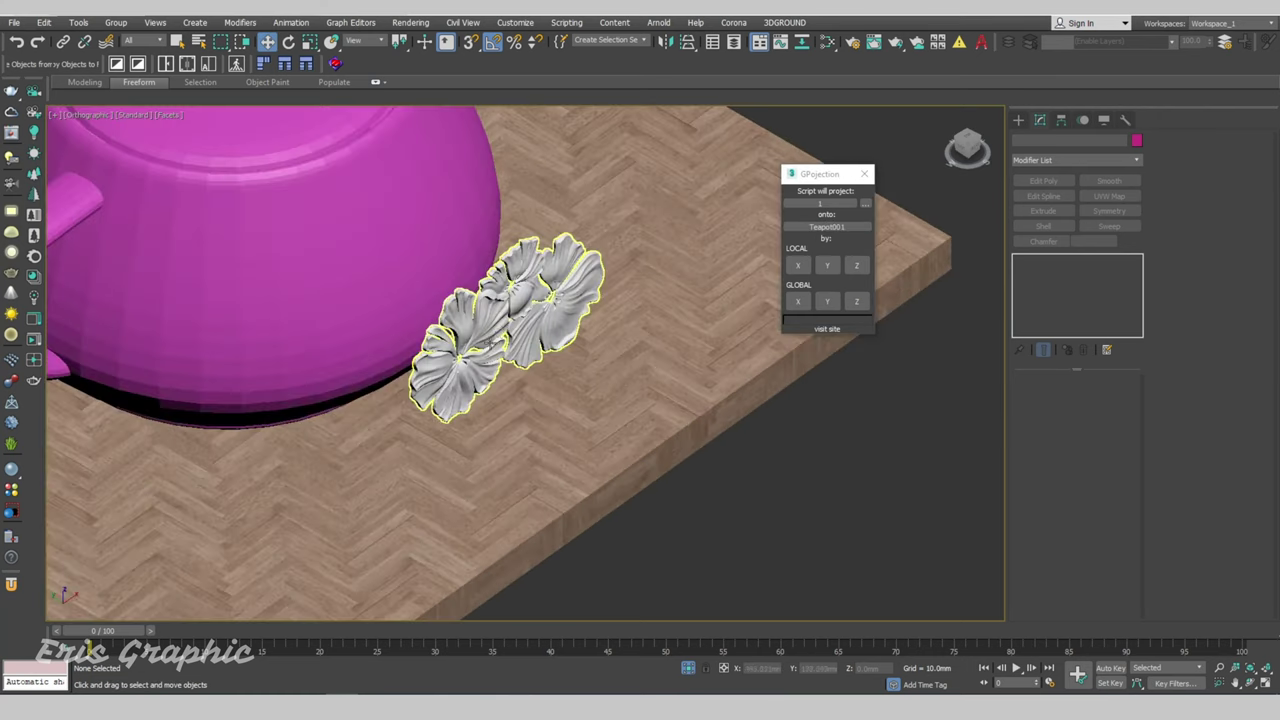
pyautogui.click(480, 380)
pyautogui.scroll(-3, 720, 348)
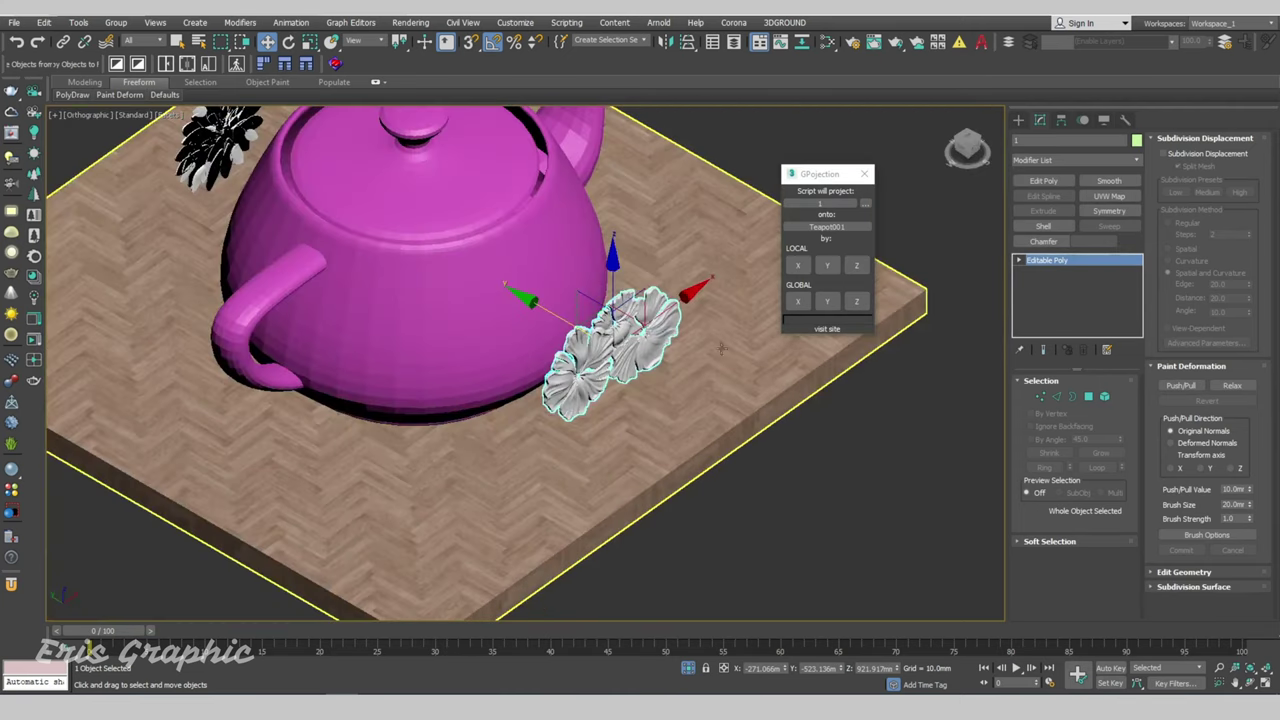
# - Project the flowers onto the teapot along Global Y and nudge them outward
pyautogui.click(818, 305)
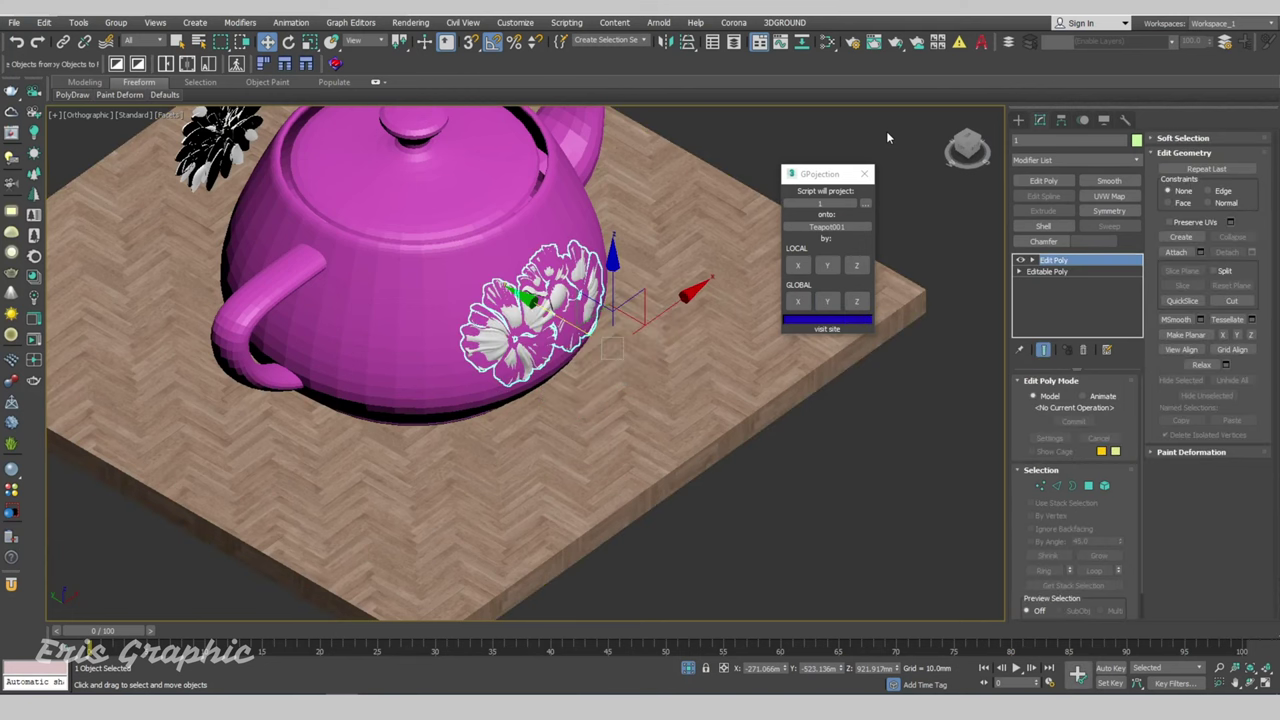
pyautogui.click(865, 176)
pyautogui.scroll(3, 590, 280)
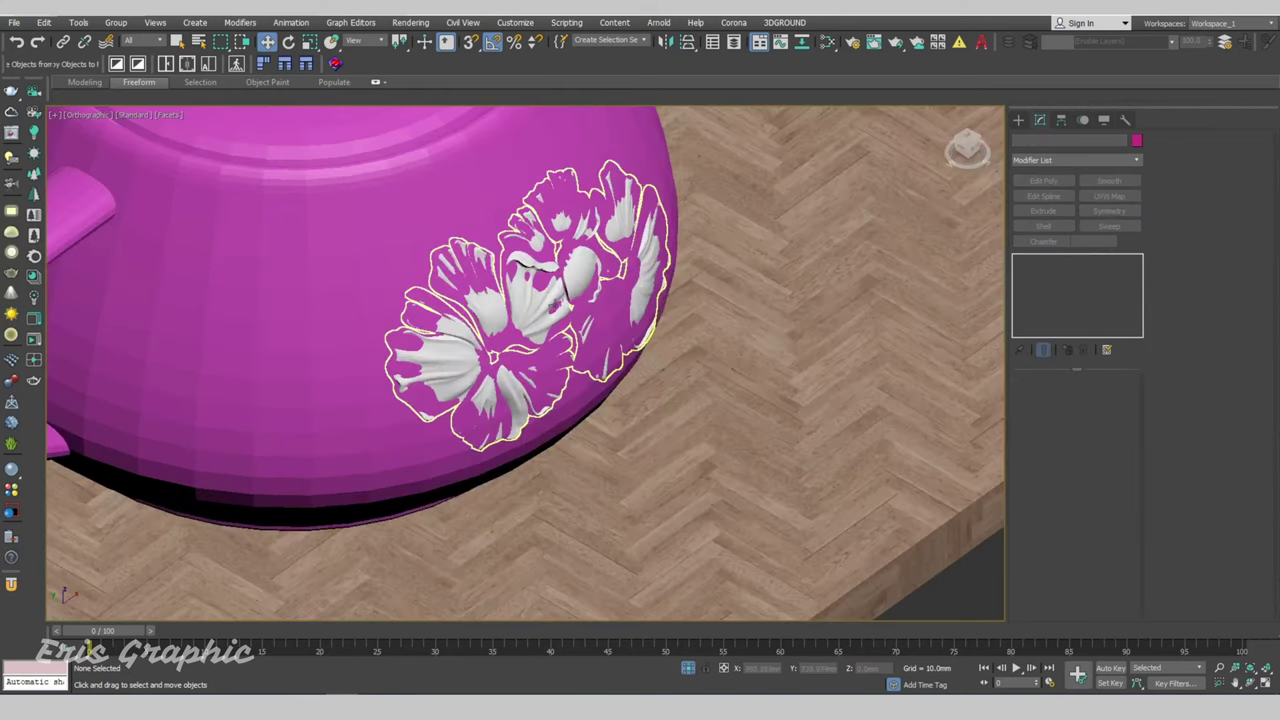
pyautogui.scroll(2, 590, 260)
pyautogui.scroll(-1, 598, 300)
pyautogui.moveTo(598, 300); pyautogui.dragTo(628, 318)
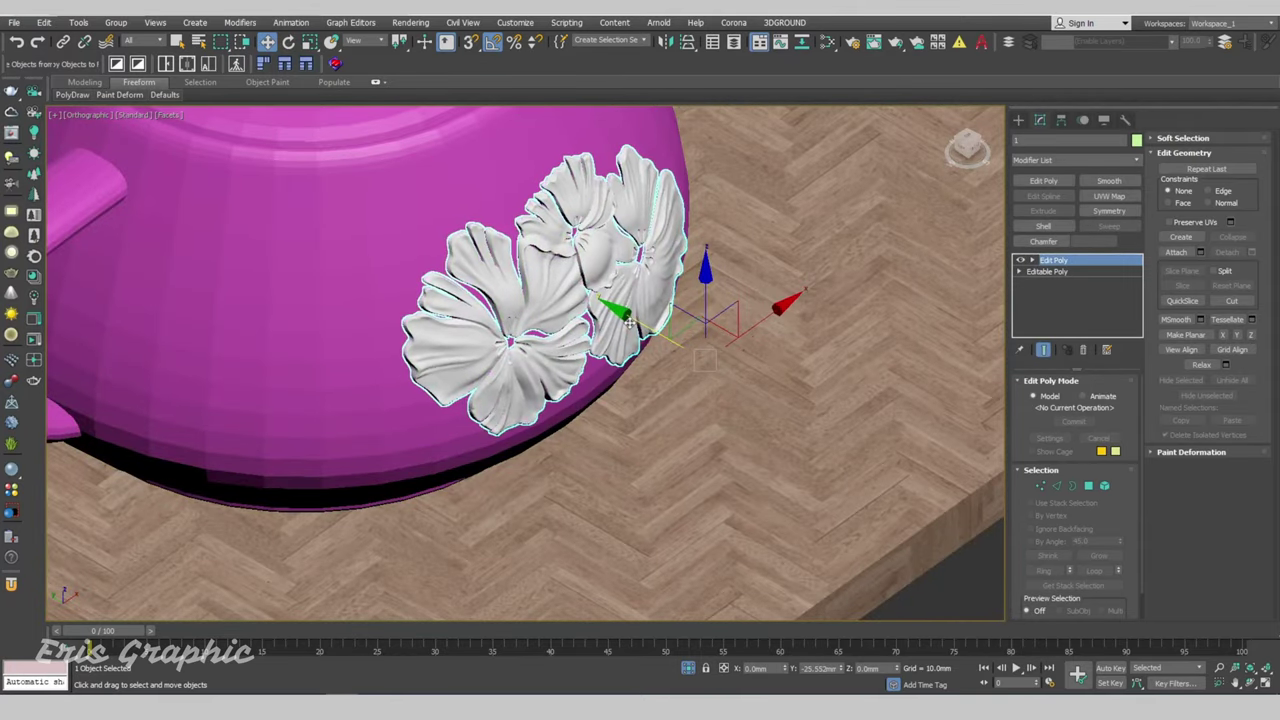
# - Inspect the projected flowers up close, reselect them, and zoom out to the scene
pyautogui.moveTo(628, 318)
pyautogui.keyDown('alt'); pyautogui.mouseDown(button='middle')
pyautogui.moveTo(588, 280)
pyautogui.moveTo(793, 152)
pyautogui.mouseUp(button='middle'); pyautogui.keyUp('alt')
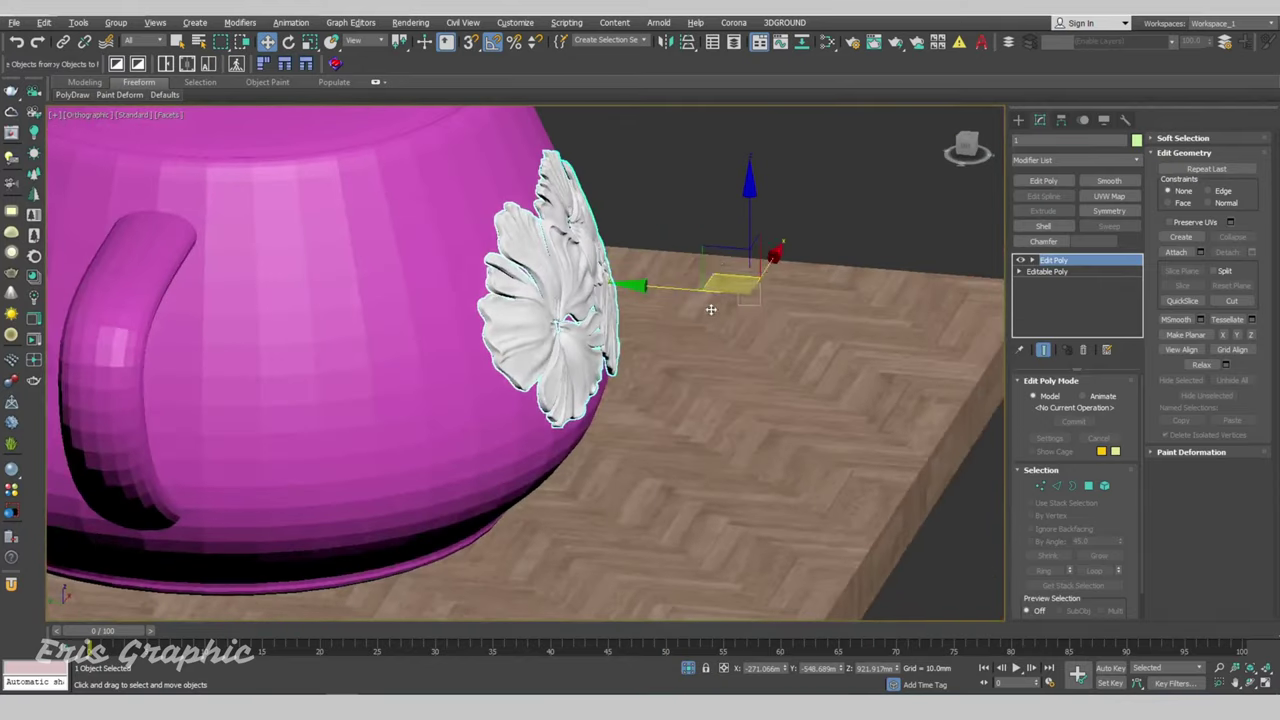
pyautogui.click(793, 152)
pyautogui.scroll(-3, 728, 300)
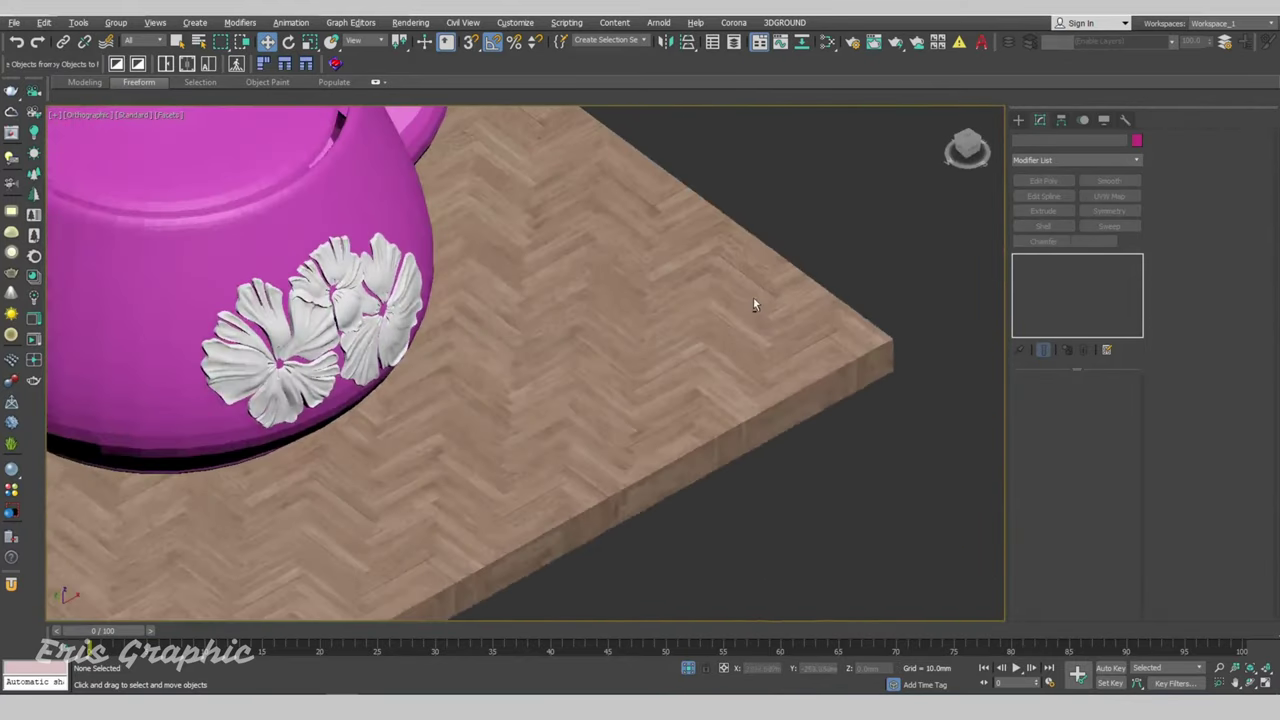
pyautogui.scroll(-5, 797, 376)
pyautogui.scroll(-3, 642, 330)
pyautogui.scroll(8, 642, 330)
pyautogui.click(553, 297)
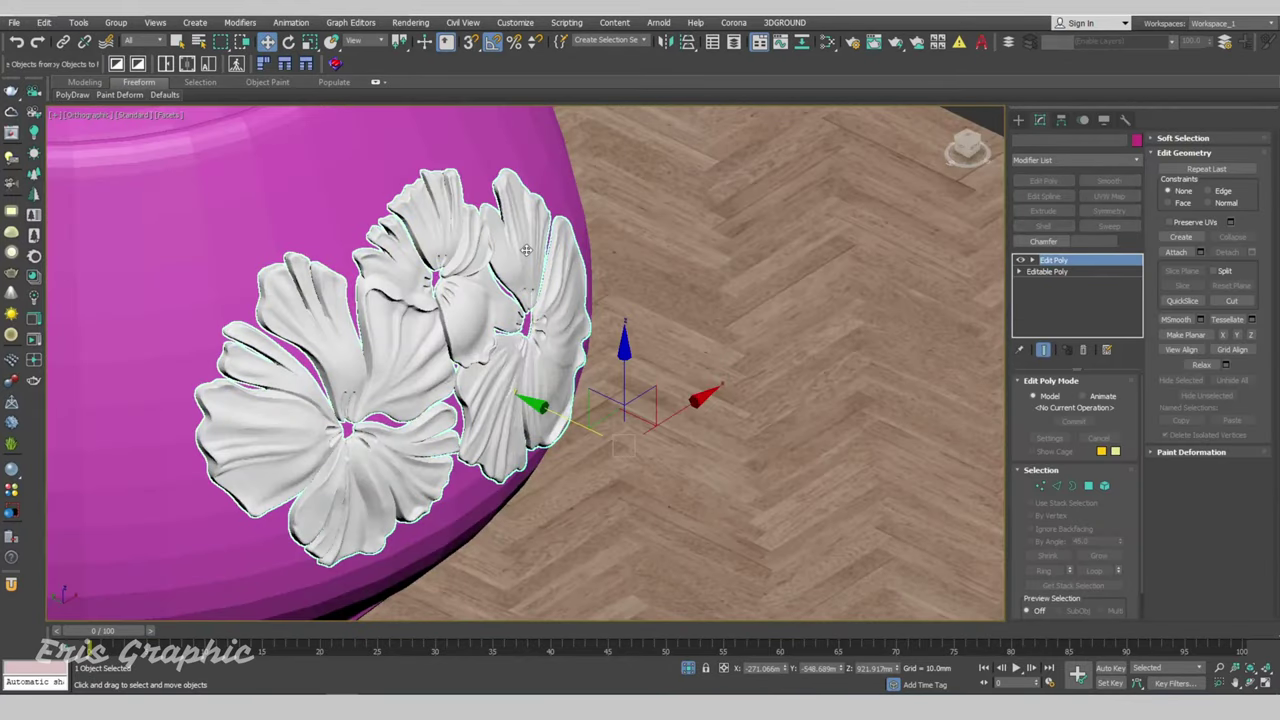
pyautogui.hotkey('shift', 'z')
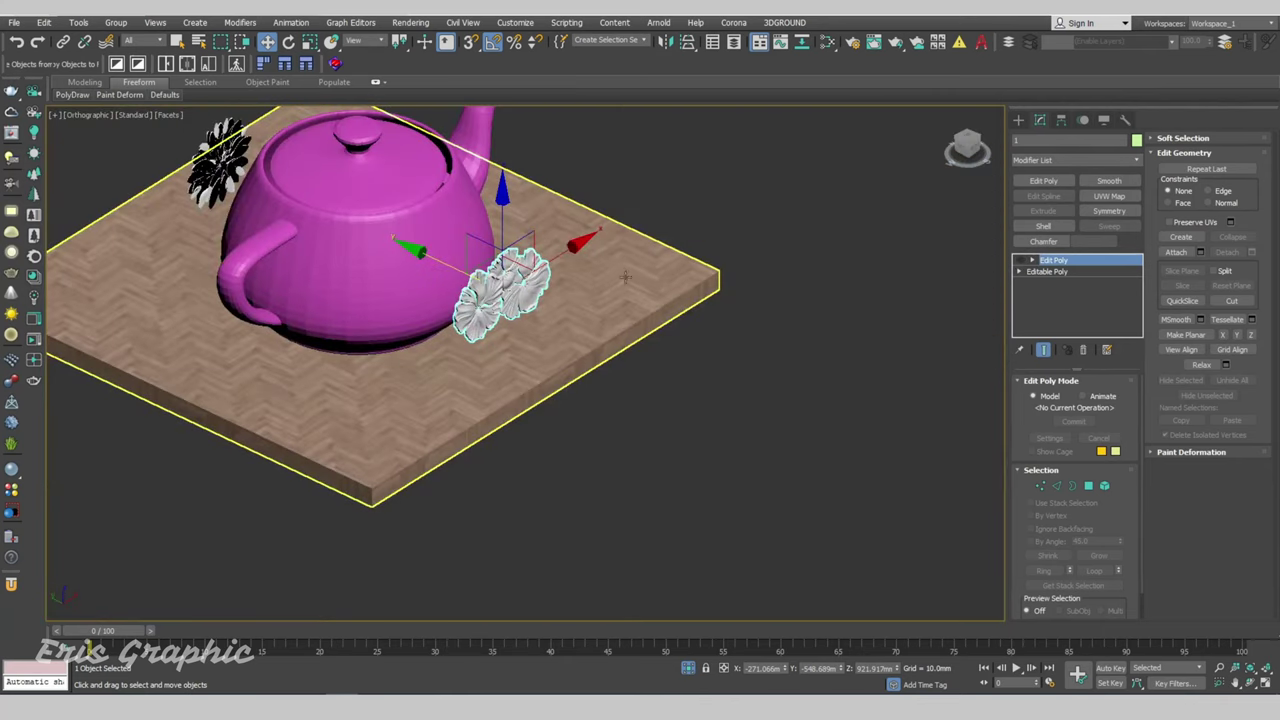
# - Select the second flower, Line138, pan the view, and reopen GProjection
pyautogui.click(754, 191)
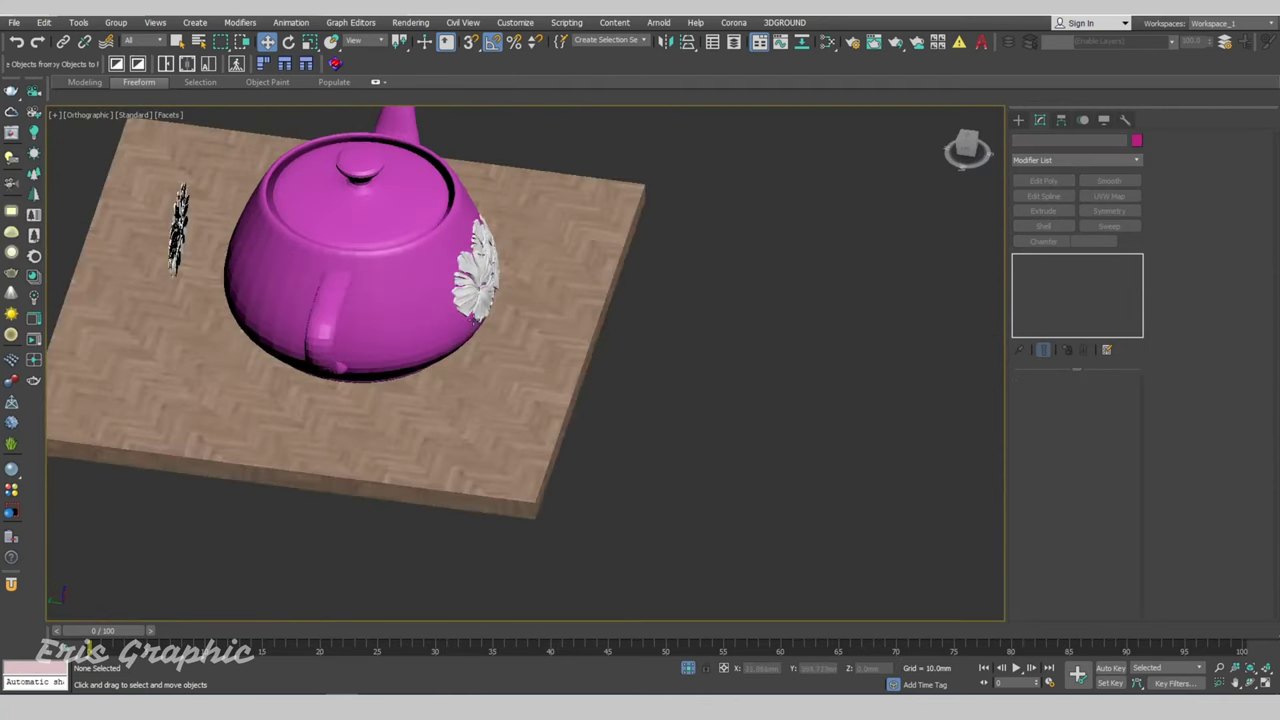
pyautogui.keyDown('alt'); pyautogui.moveTo(754, 191); pyautogui.dragTo(772, 278, button='middle'); pyautogui.keyUp('alt')
pyautogui.scroll(5, 597, 303)
pyautogui.click(597, 303)
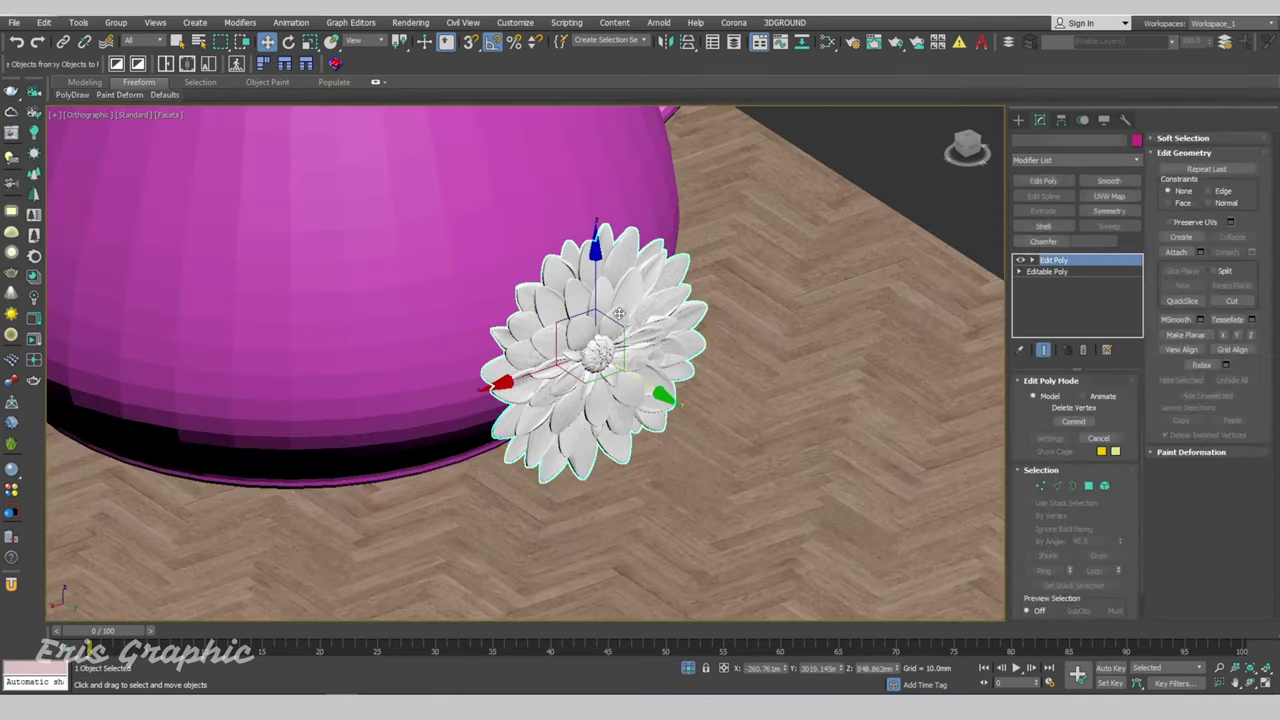
pyautogui.keyDown('alt'); pyautogui.moveTo(597, 303); pyautogui.dragTo(628, 311, button='middle'); pyautogui.keyUp('alt')
pyautogui.scroll(-2, 628, 311)
pyautogui.scroll(-2, 650, 330)
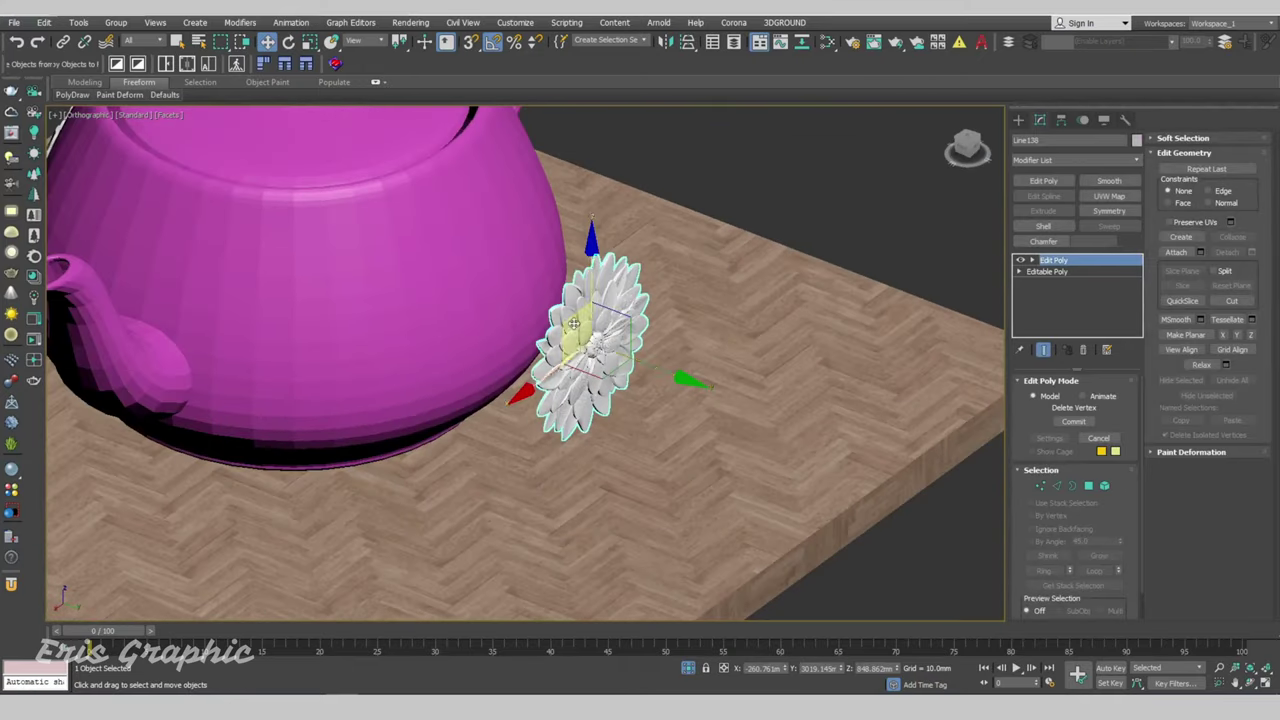
pyautogui.scroll(-2, 708, 362)
pyautogui.moveTo(757, 249); pyautogui.dragTo(737, 319, button='middle')
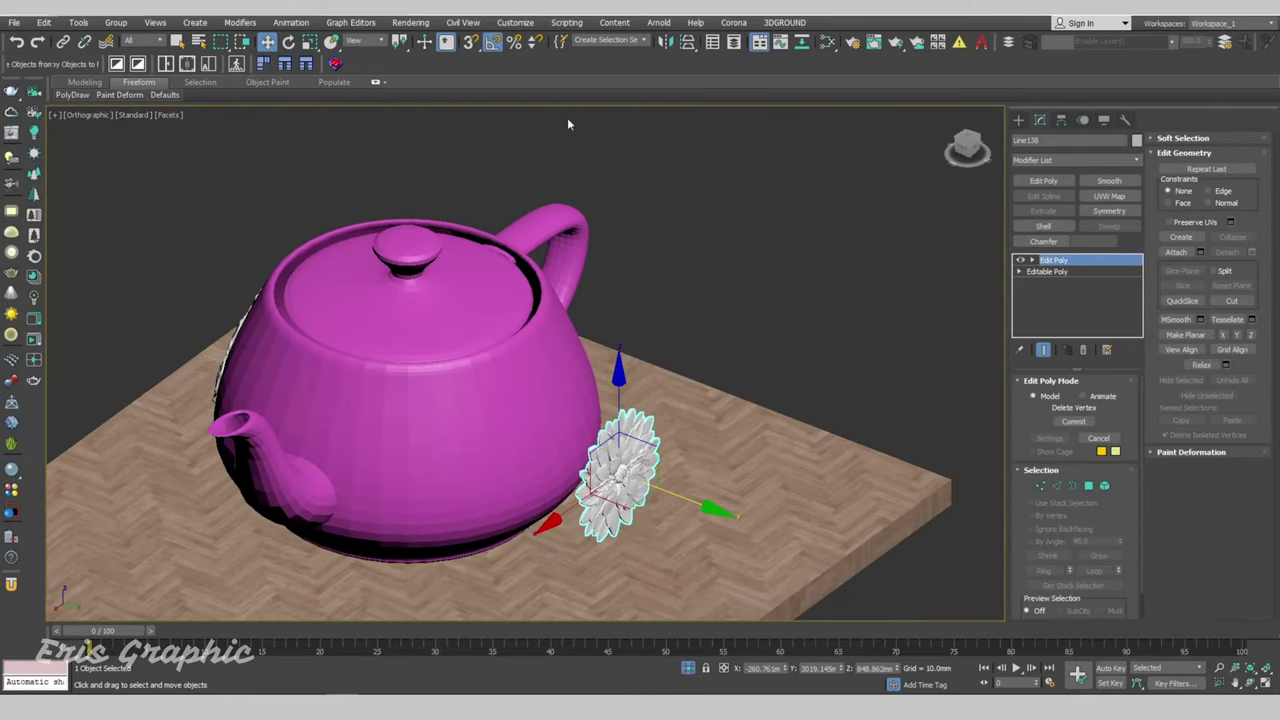
pyautogui.click(333, 64)
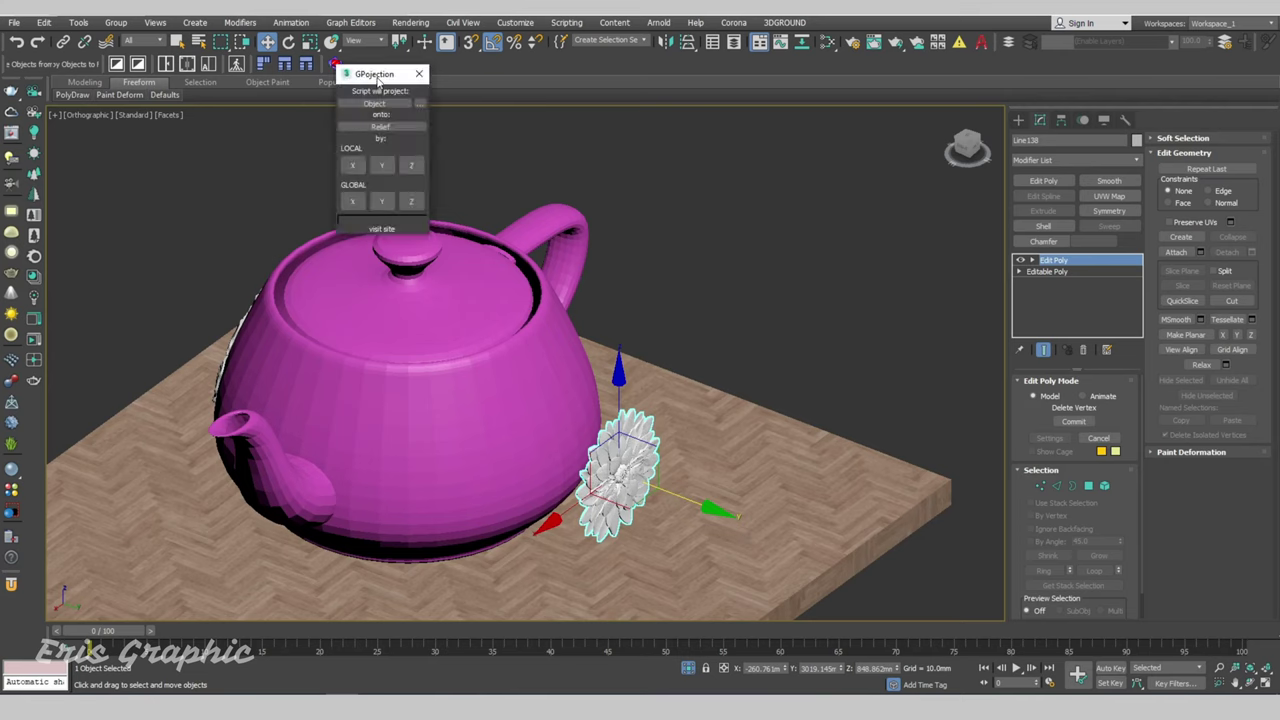
# - In GProjection, pick flower Line138 as the object and Teapot001 as the projection surface
pyautogui.moveTo(377, 75); pyautogui.dragTo(851, 202)
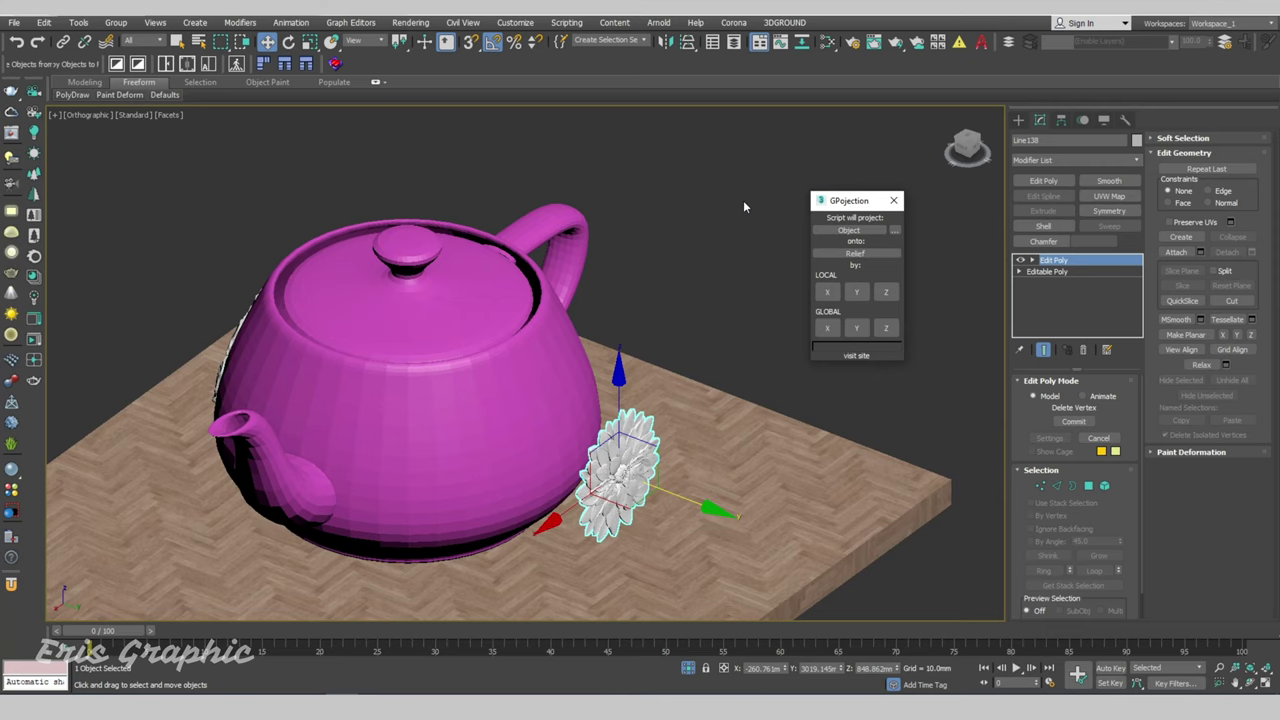
pyautogui.click(865, 232)
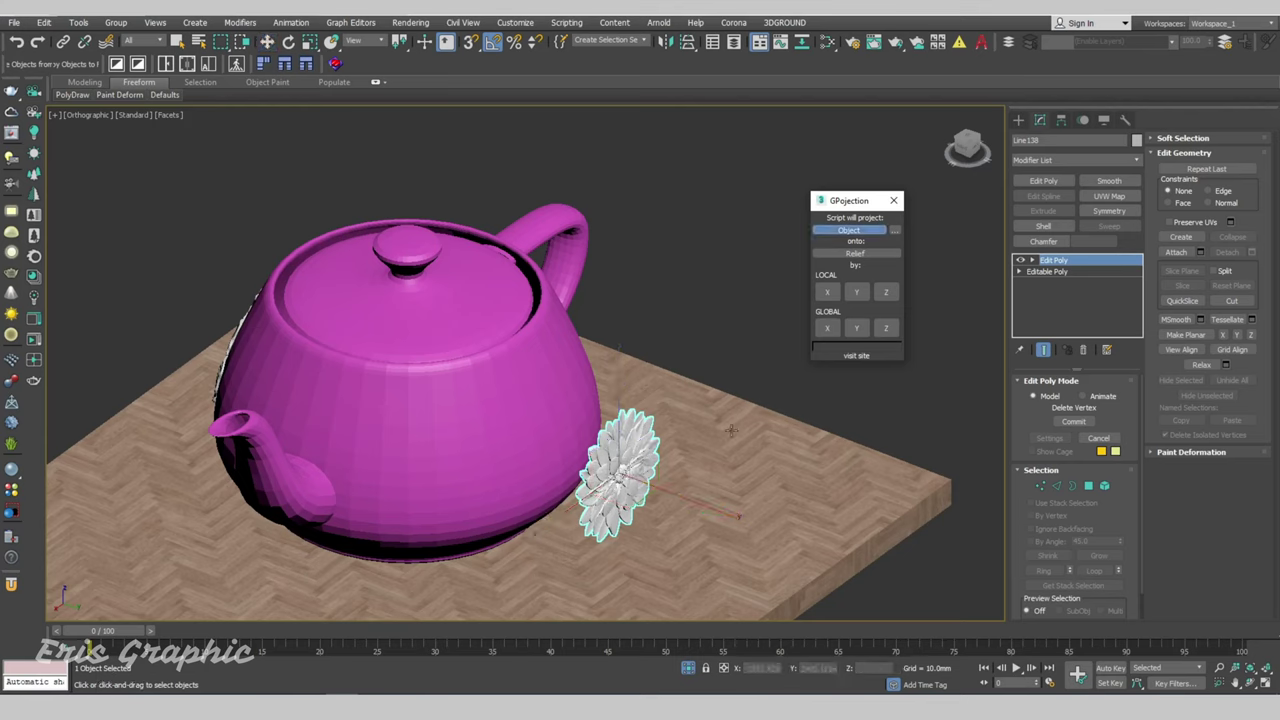
pyautogui.click(634, 458)
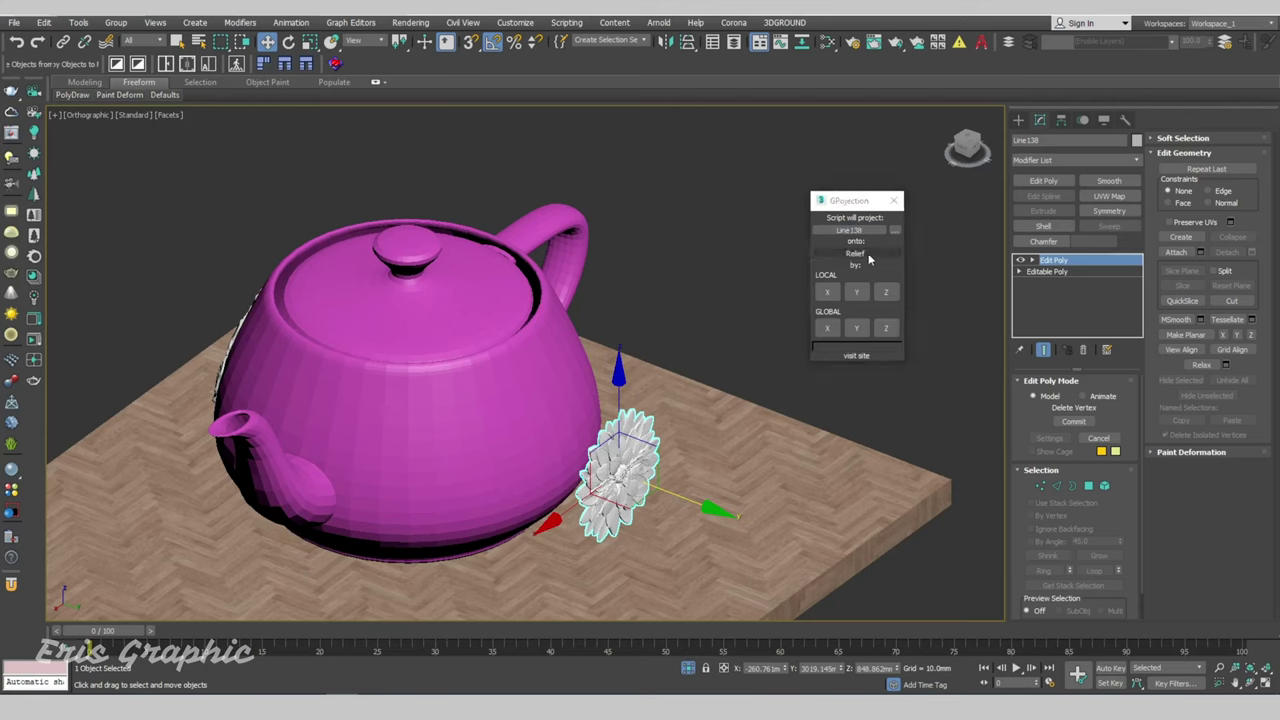
pyautogui.click(856, 253)
pyautogui.click(529, 380)
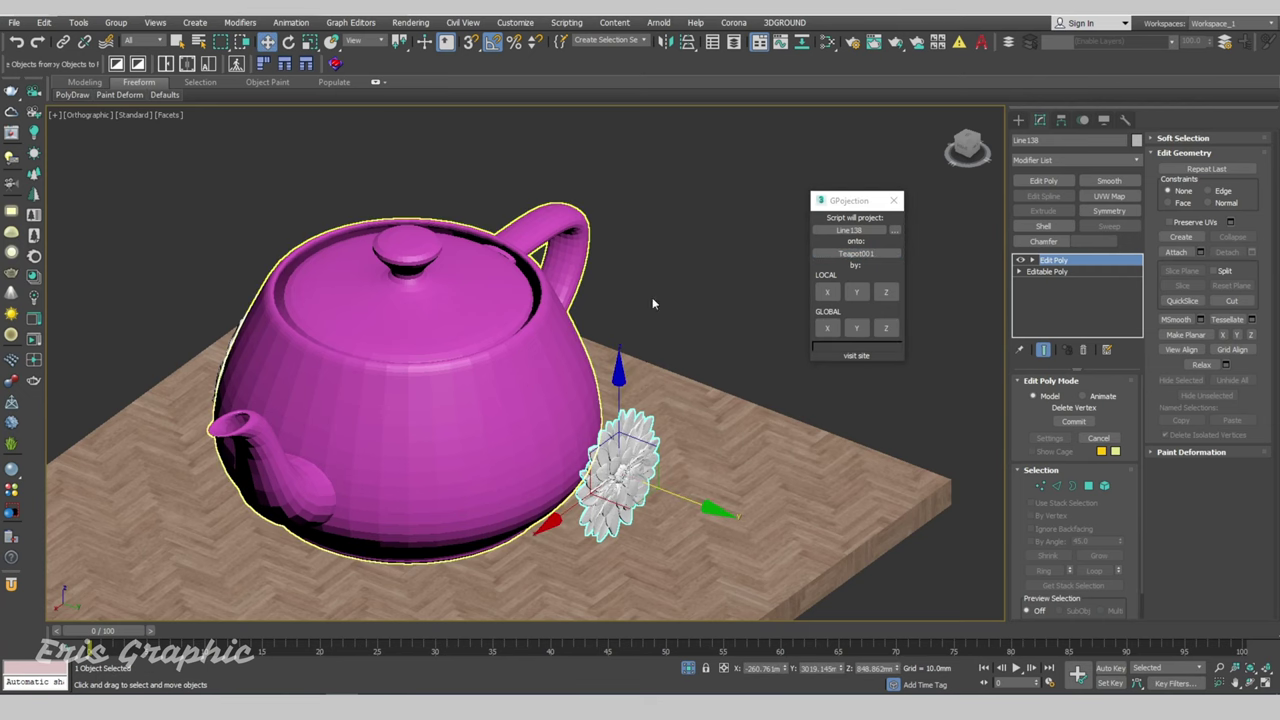
# - Reframe the view and project the flower onto Teapot001 along global Y
pyautogui.moveTo(695, 422); pyautogui.dragTo(695, 359, button='middle')
pyautogui.scroll(-1, 695, 358)
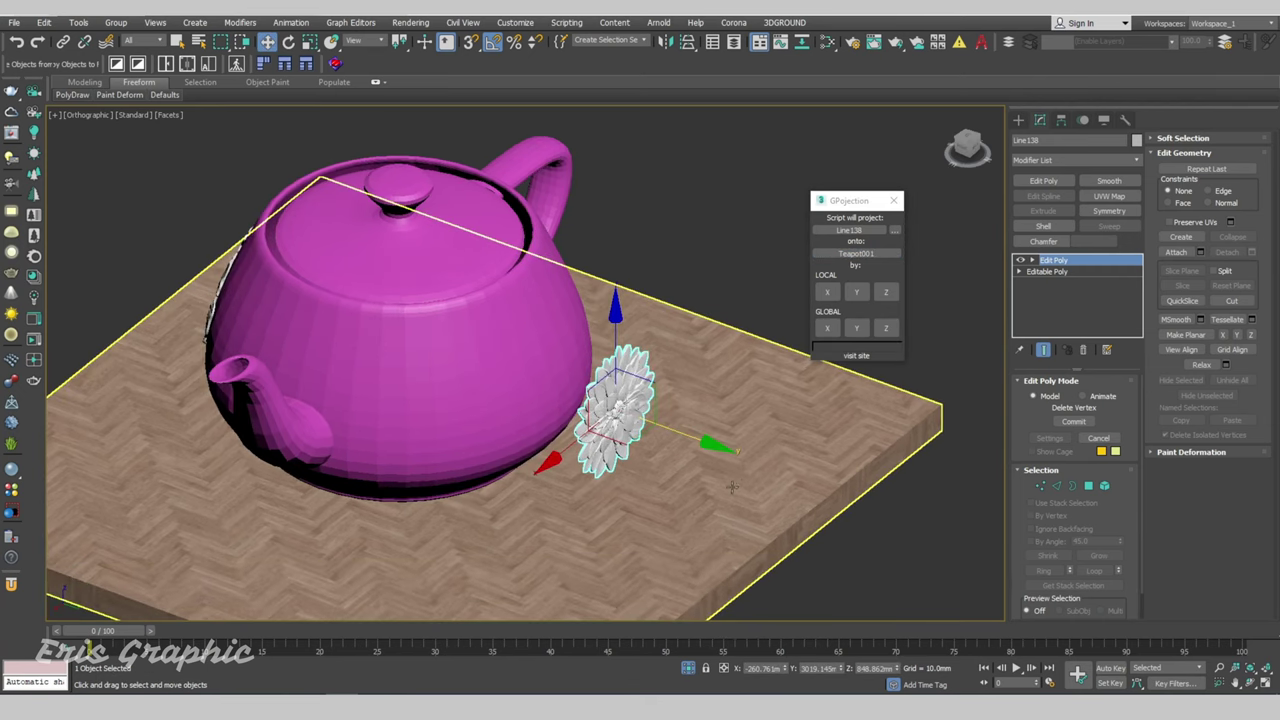
pyautogui.scroll(4, 690, 380)
pyautogui.scroll(-5, 675, 443)
pyautogui.keyDown('alt'); pyautogui.moveTo(675, 442); pyautogui.dragTo(695, 438, button='middle'); pyautogui.keyUp('alt')
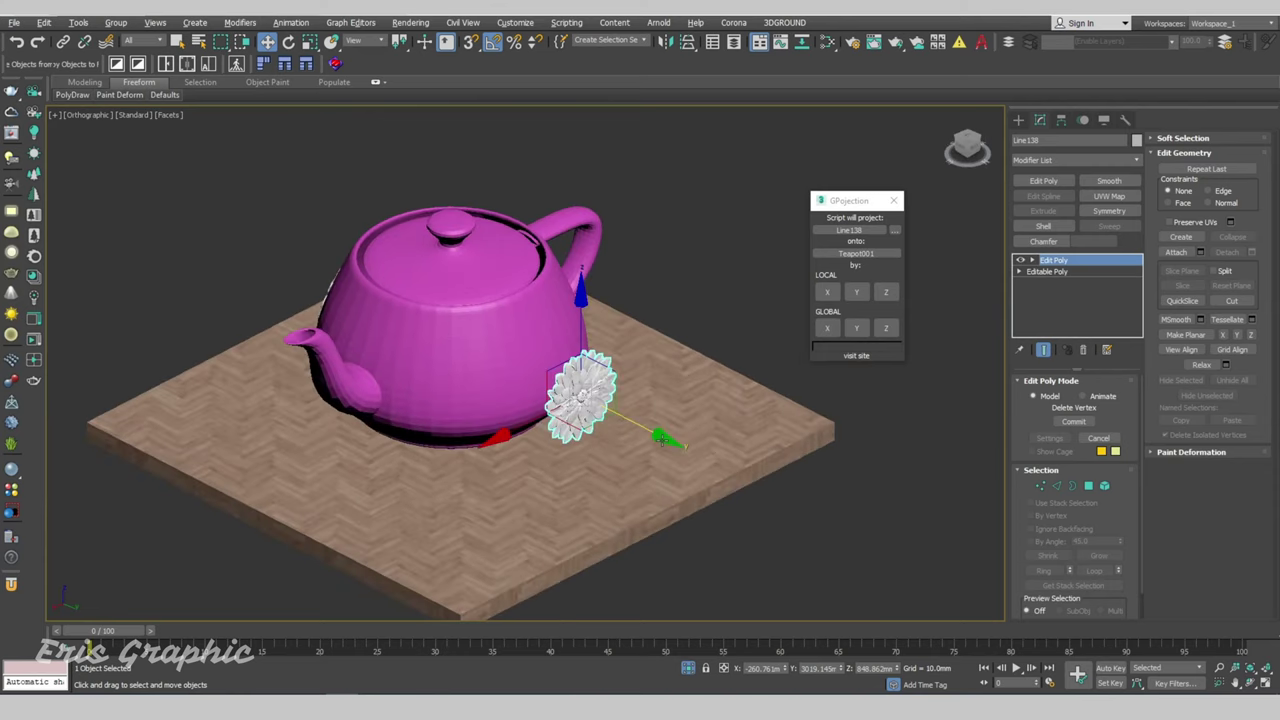
pyautogui.click(856, 328)
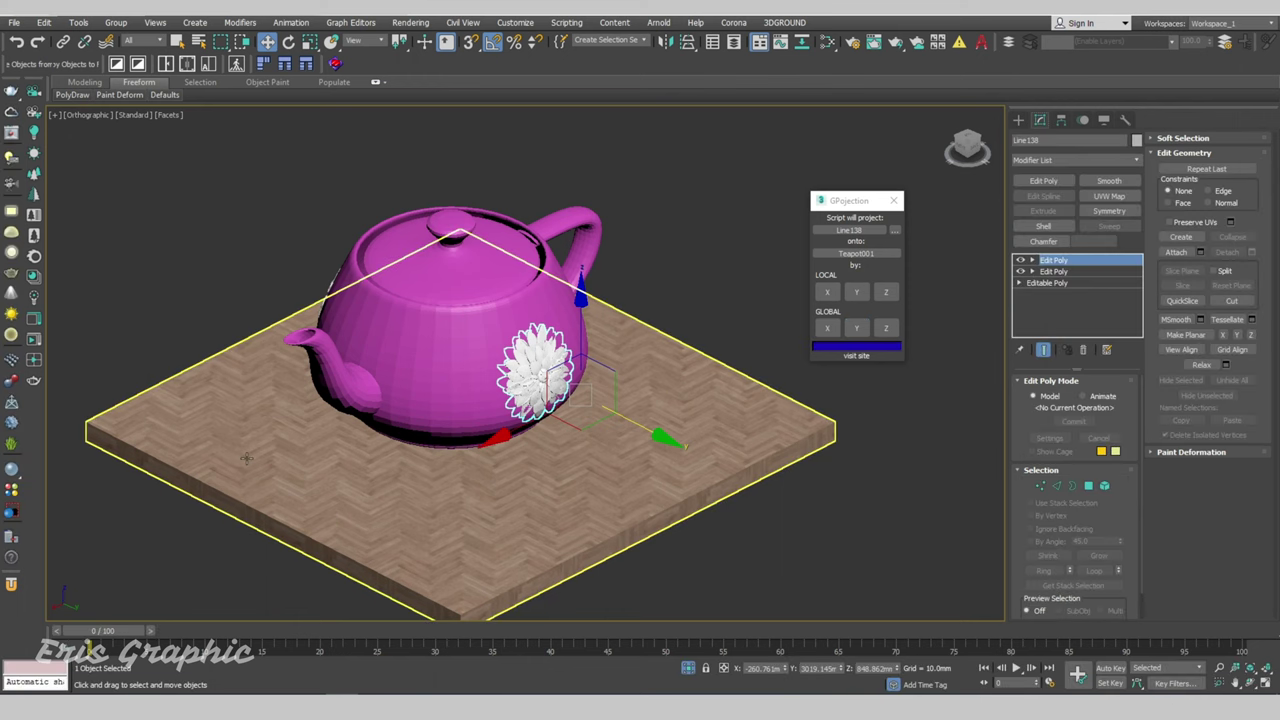
# - Select the flower and move it slightly along Y into the teapot's surface
pyautogui.click(690, 246)
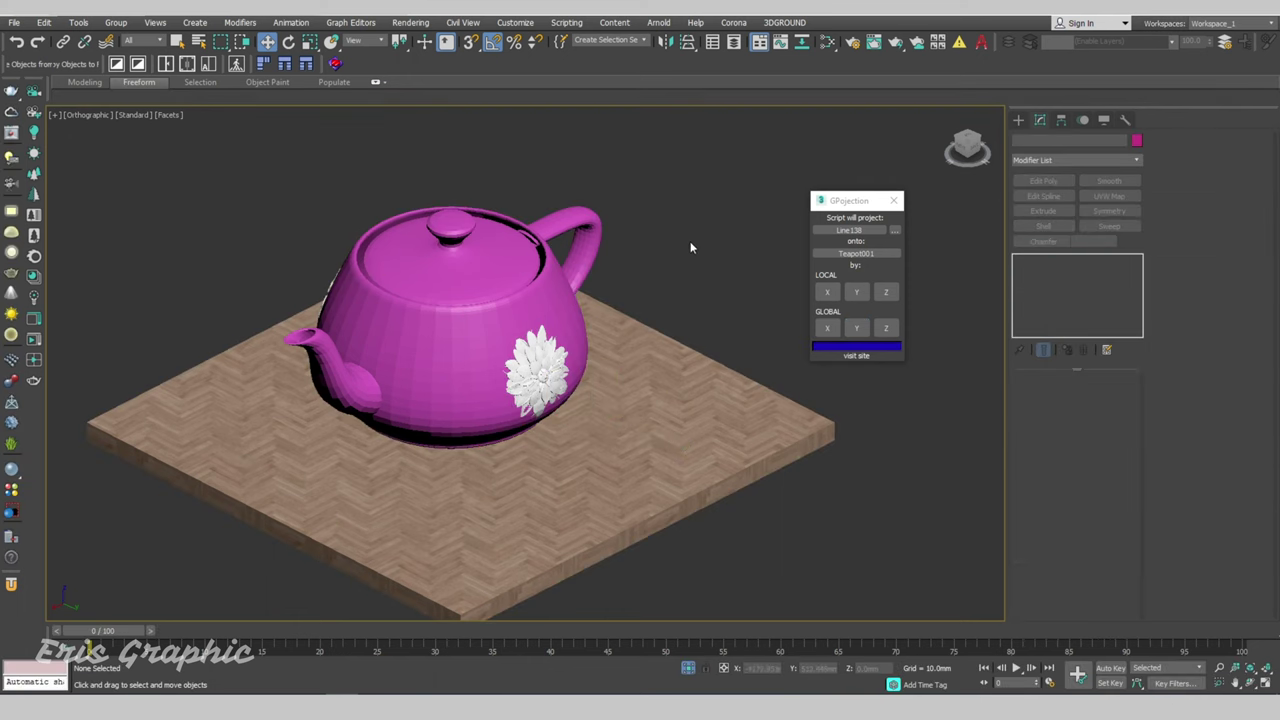
pyautogui.scroll(3, 545, 370)
pyautogui.click(545, 370)
pyautogui.scroll(2, 545, 370)
pyautogui.scroll(2, 654, 437)
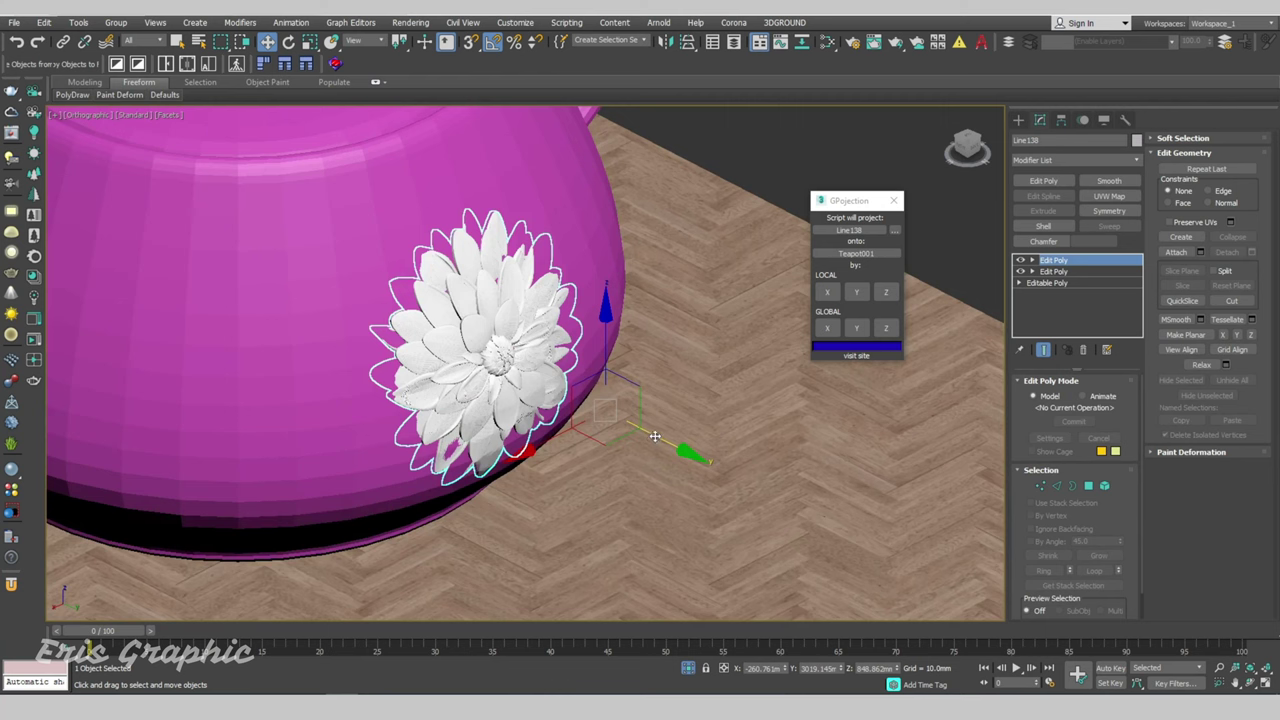
pyautogui.moveTo(654, 437); pyautogui.dragTo(655, 451)
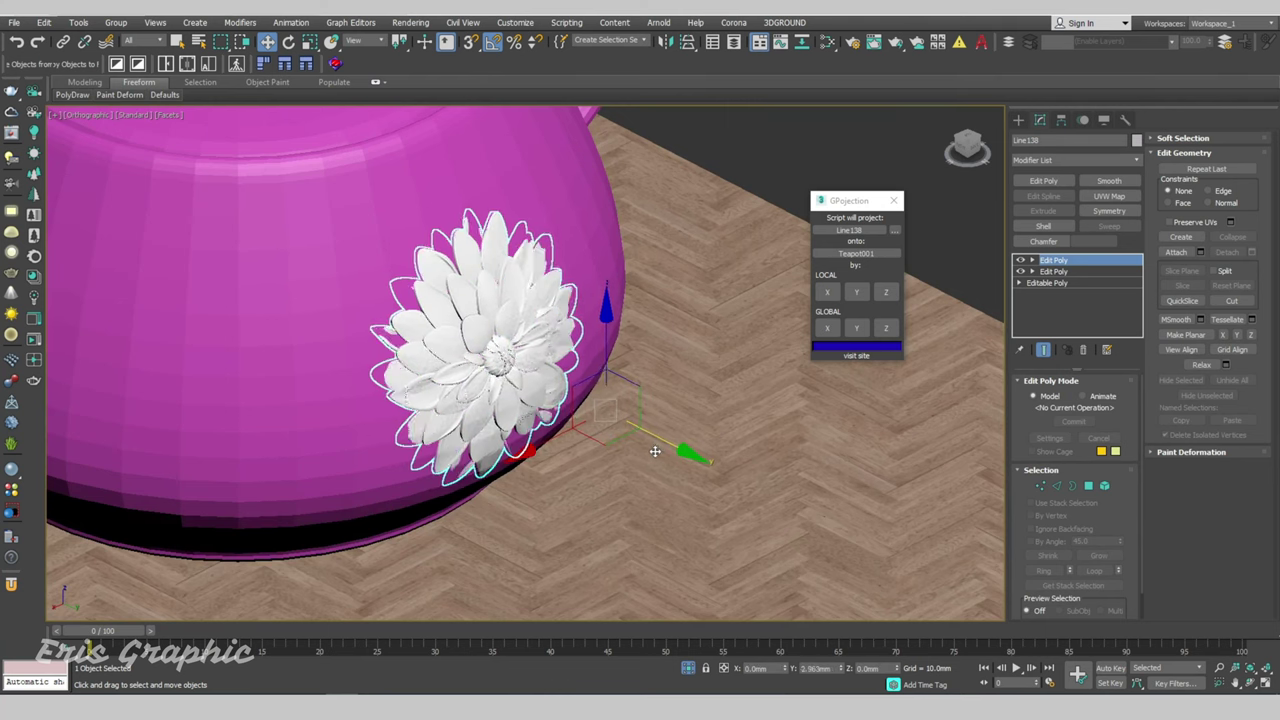
pyautogui.keyDown('alt'); pyautogui.moveTo(655, 451); pyautogui.dragTo(637, 433, button='middle'); pyautogui.keyUp('alt')
pyautogui.scroll(5, 637, 433)
pyautogui.scroll(1, 600, 350)
pyautogui.scroll(-10, 580, 300)
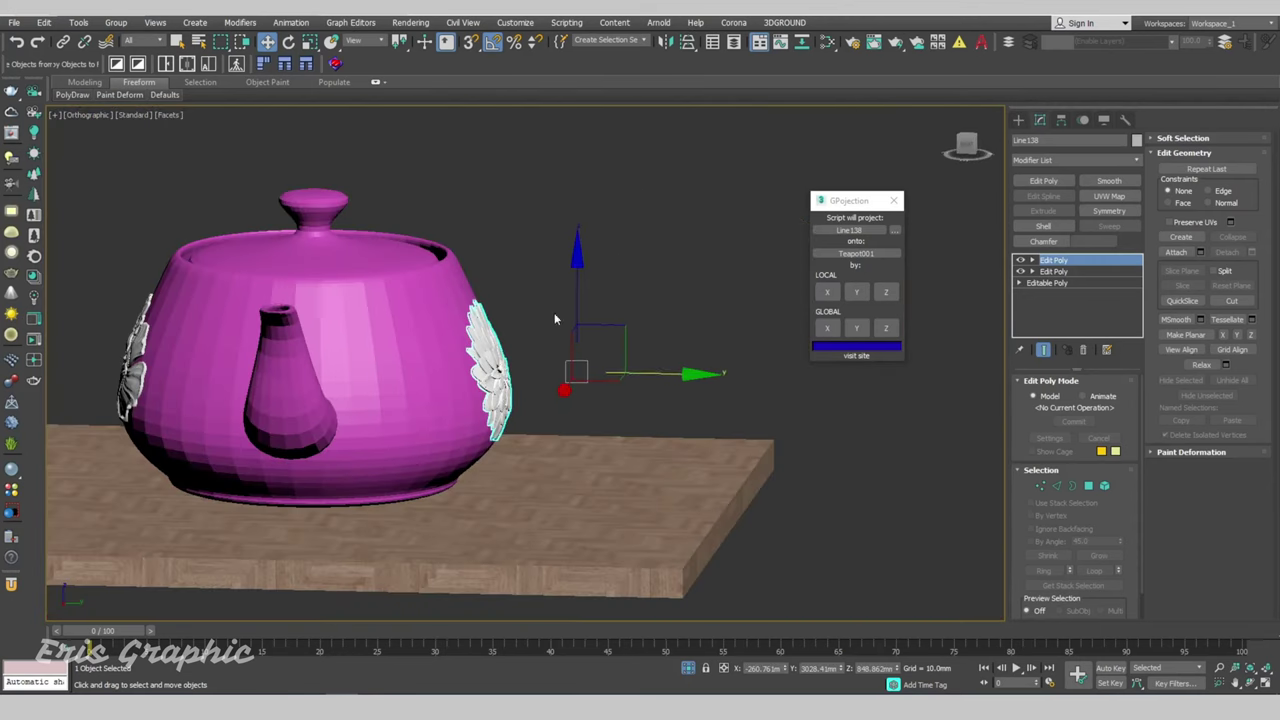
pyautogui.scroll(-2, 568, 271)
# - Deselect the flower and close the GProjection script window
pyautogui.click(651, 200)
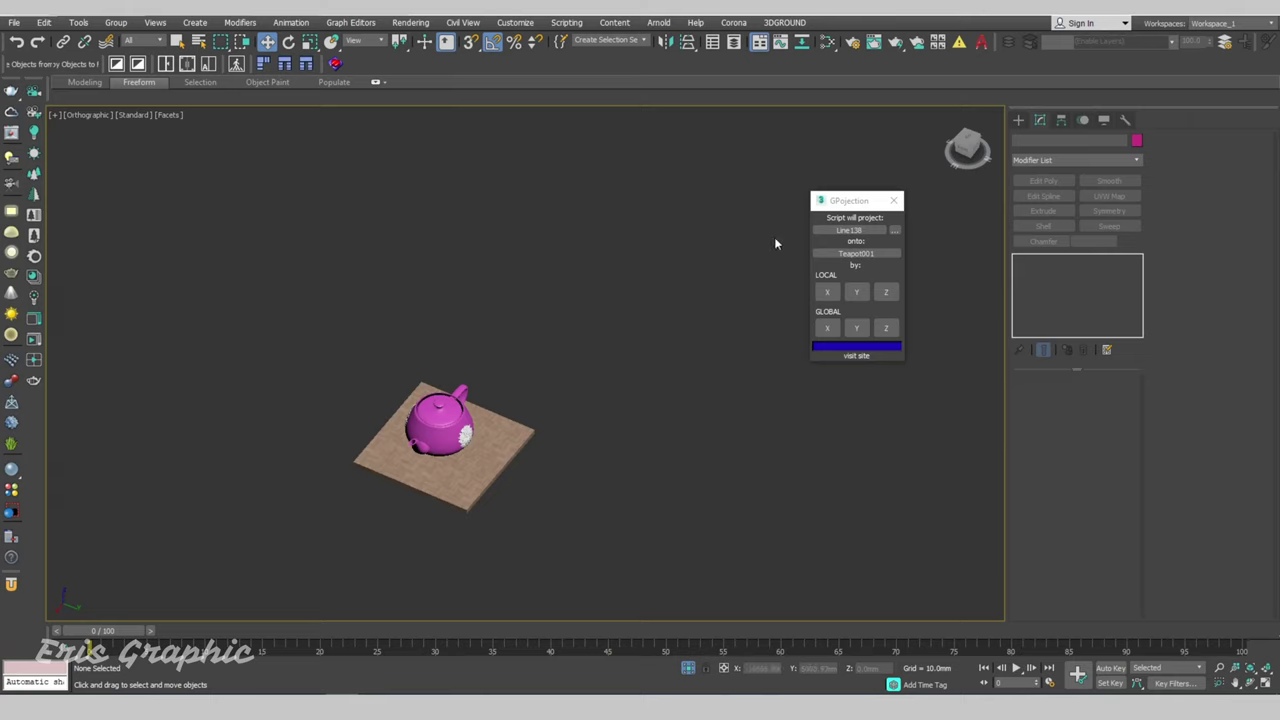
pyautogui.click(893, 201)
pyautogui.scroll(5, 573, 436)
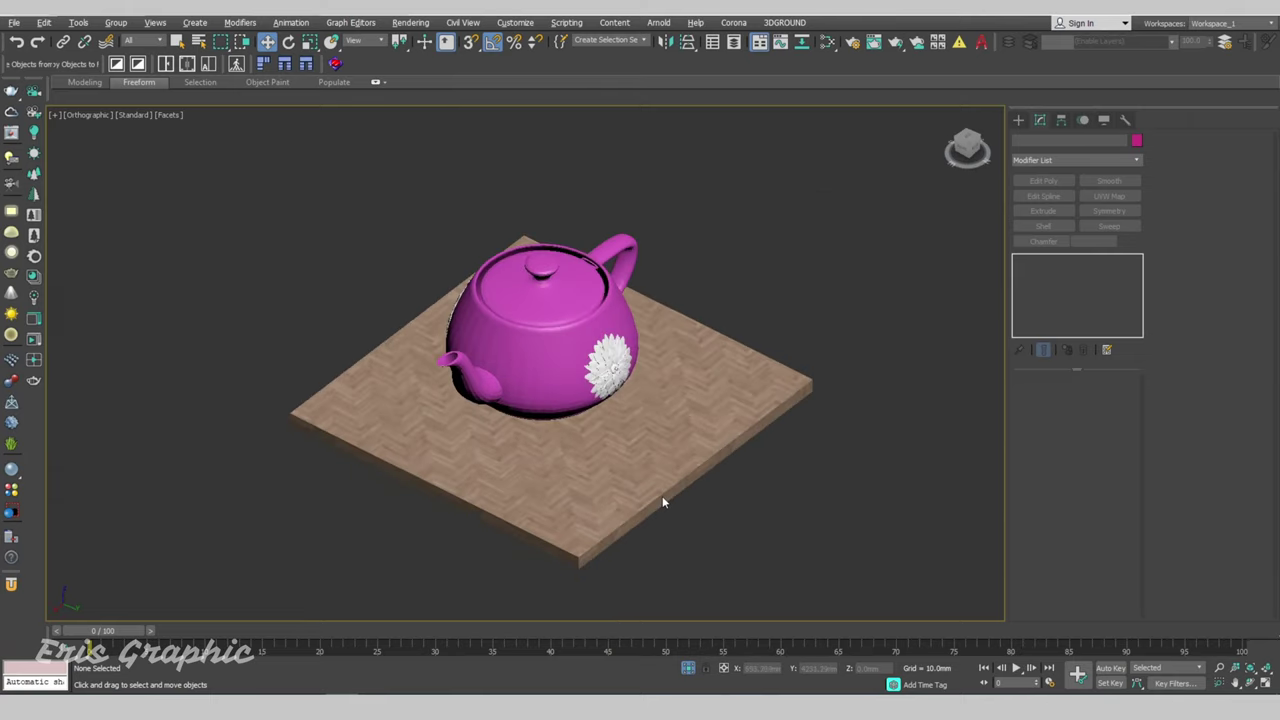
pyautogui.scroll(3, 619, 400)
pyautogui.scroll(2, 619, 400)
pyautogui.scroll(-6, 650, 380)
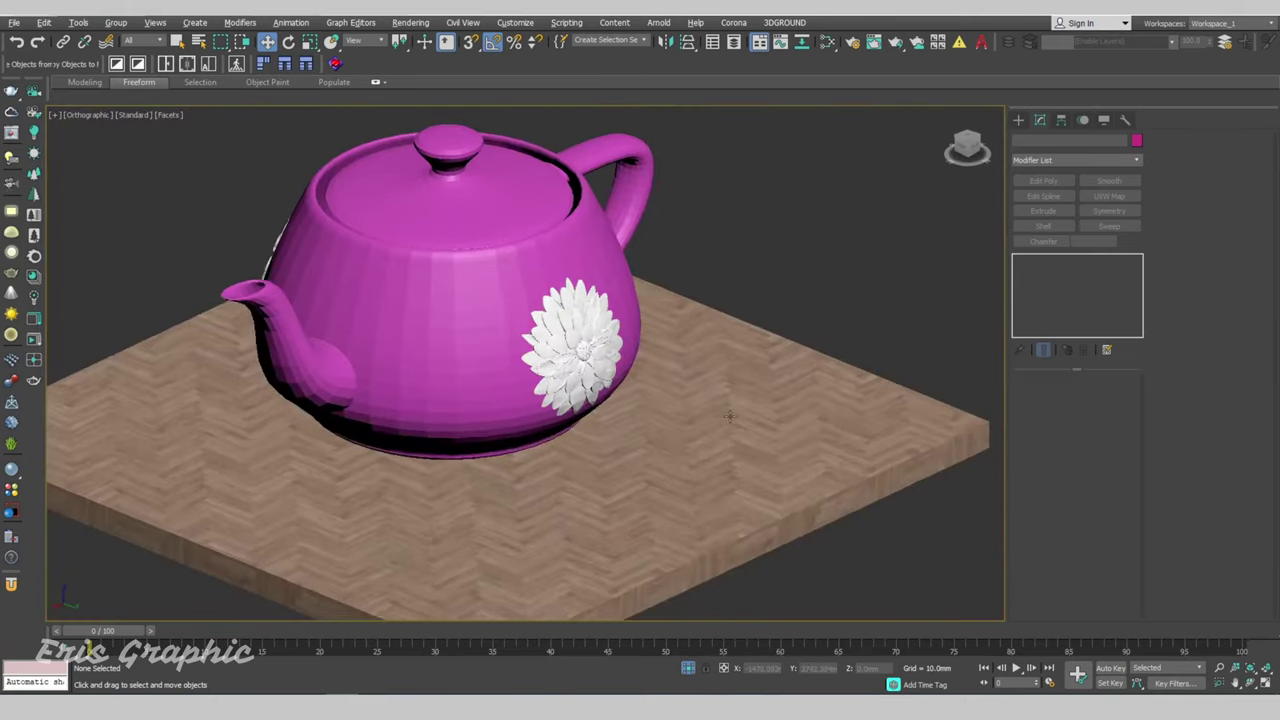
pyautogui.scroll(-2, 737, 358)
# - Switch the viewport to Clay shading, briefly toggling Edged Faces on and off with F4
pyautogui.click(168, 115)
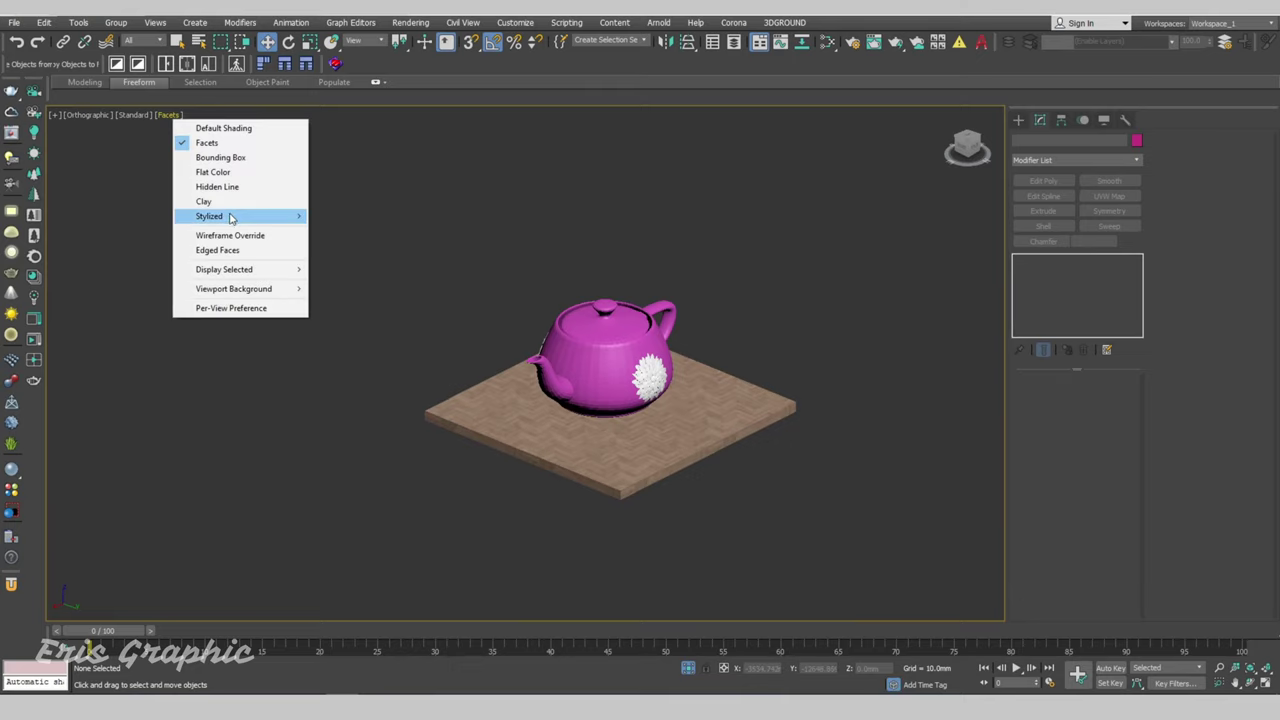
pyautogui.click(240, 201)
pyautogui.scroll(3, 693, 310)
pyautogui.scroll(2, 724, 333)
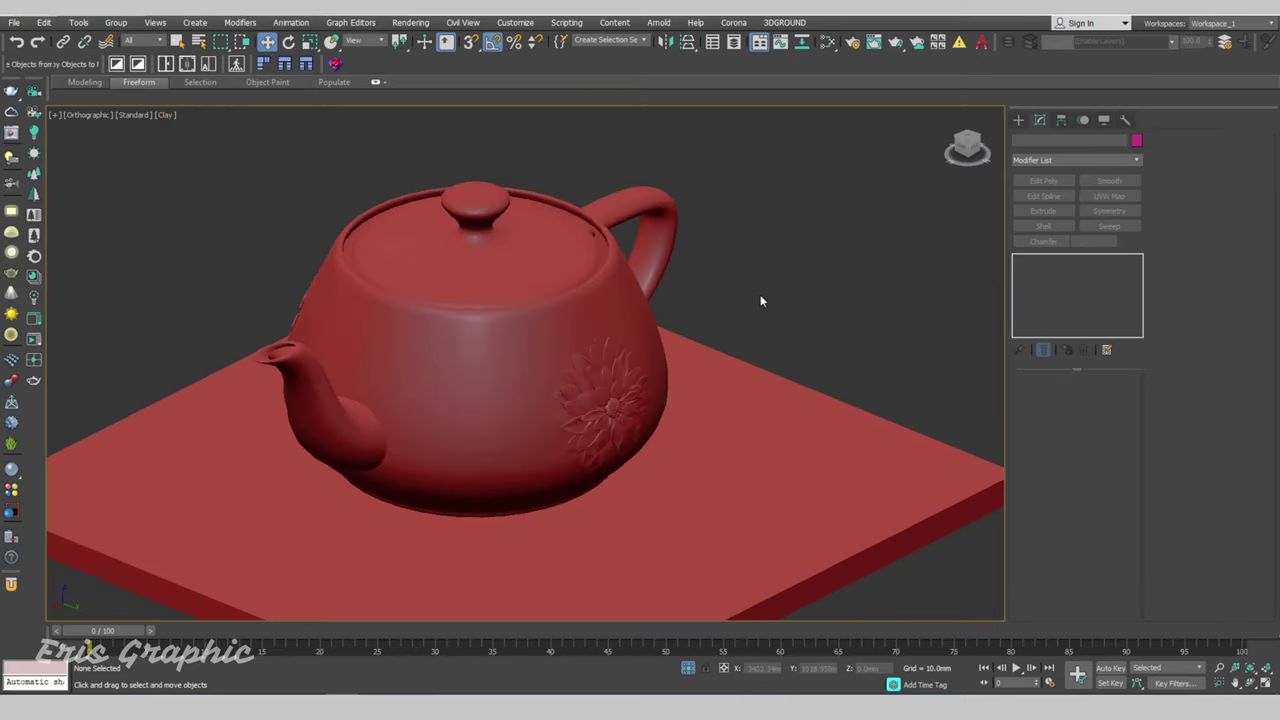
pyautogui.press('F4')
pyautogui.moveTo(746, 296)
pyautogui.keyDown('alt'); pyautogui.mouseDown(button='middle')
pyautogui.moveTo(541, 380)
pyautogui.moveTo(540, 440)
pyautogui.moveTo(630, 446)
pyautogui.mouseUp(button='middle'); pyautogui.keyUp('alt')
pyautogui.press('F4')
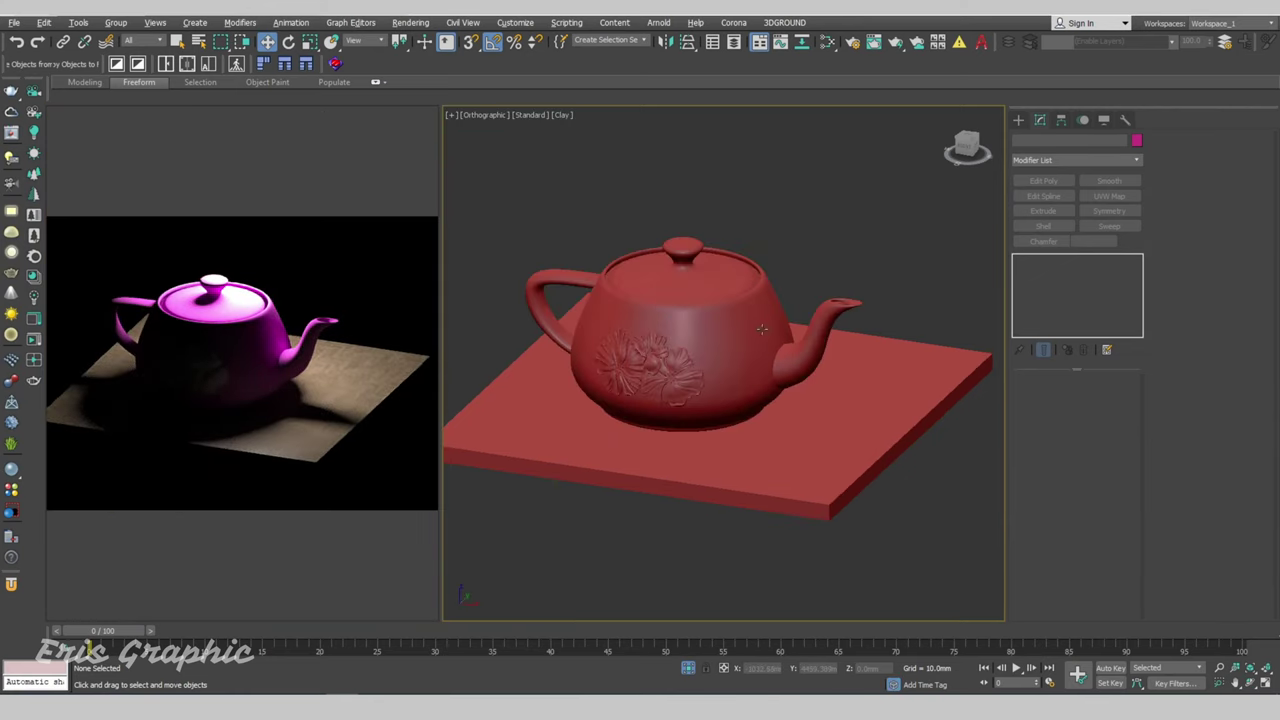
# - Orbit and pan to view the teapot's flower from the spout side, then open the render panel's view list
pyautogui.scroll(-2, 762, 329)
pyautogui.moveTo(762, 329)
pyautogui.keyDown('alt'); pyautogui.mouseDown(button='middle')
pyautogui.moveTo(714, 390)
pyautogui.moveTo(629, 374)
pyautogui.moveTo(603, 320)
pyautogui.moveTo(643, 349)
pyautogui.mouseUp(button='middle'); pyautogui.keyUp('alt')
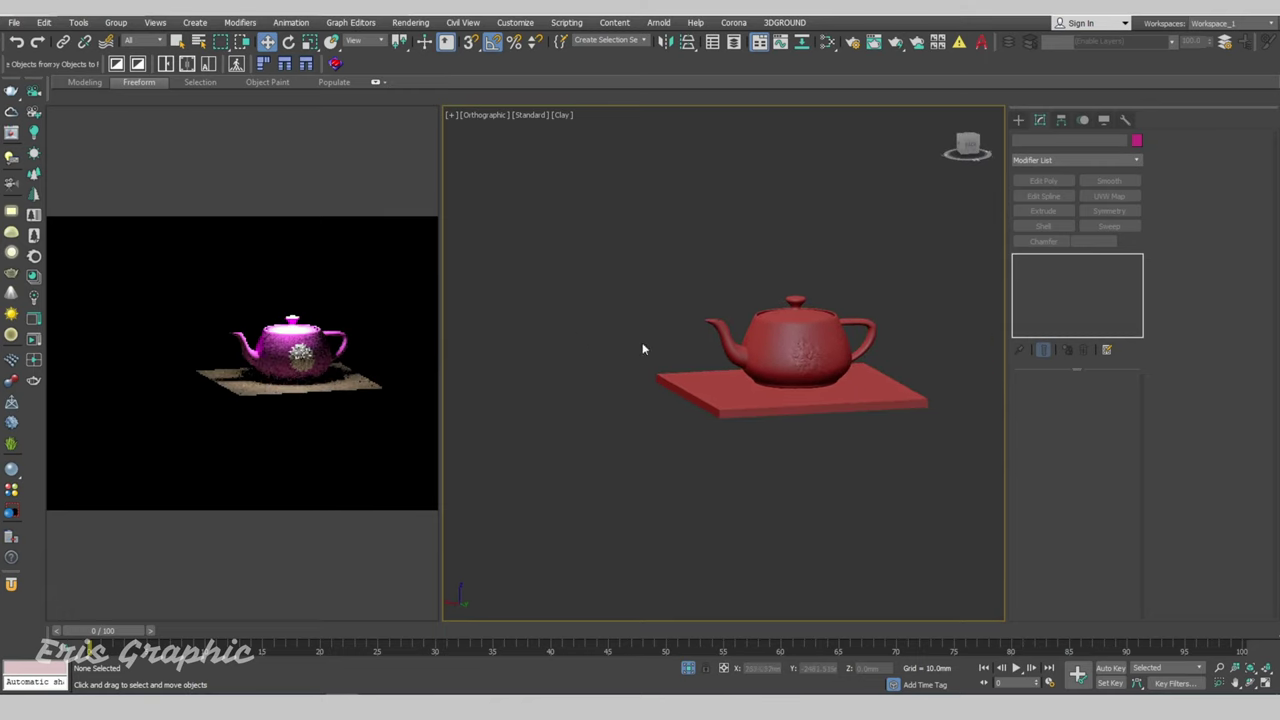
pyautogui.scroll(4, 849, 426)
pyautogui.moveTo(820, 471); pyautogui.dragTo(812, 519, button='middle')
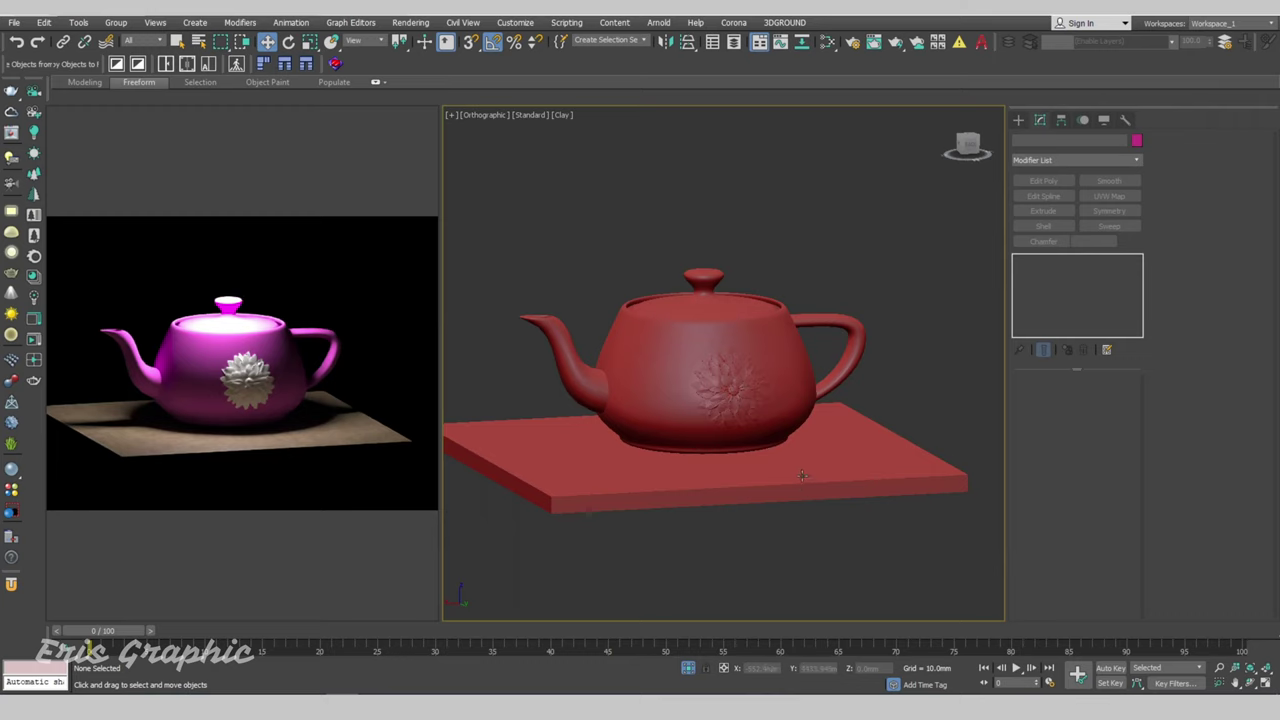
pyautogui.moveTo(966, 298); pyautogui.dragTo(505, 255)
pyautogui.click(397, 118)
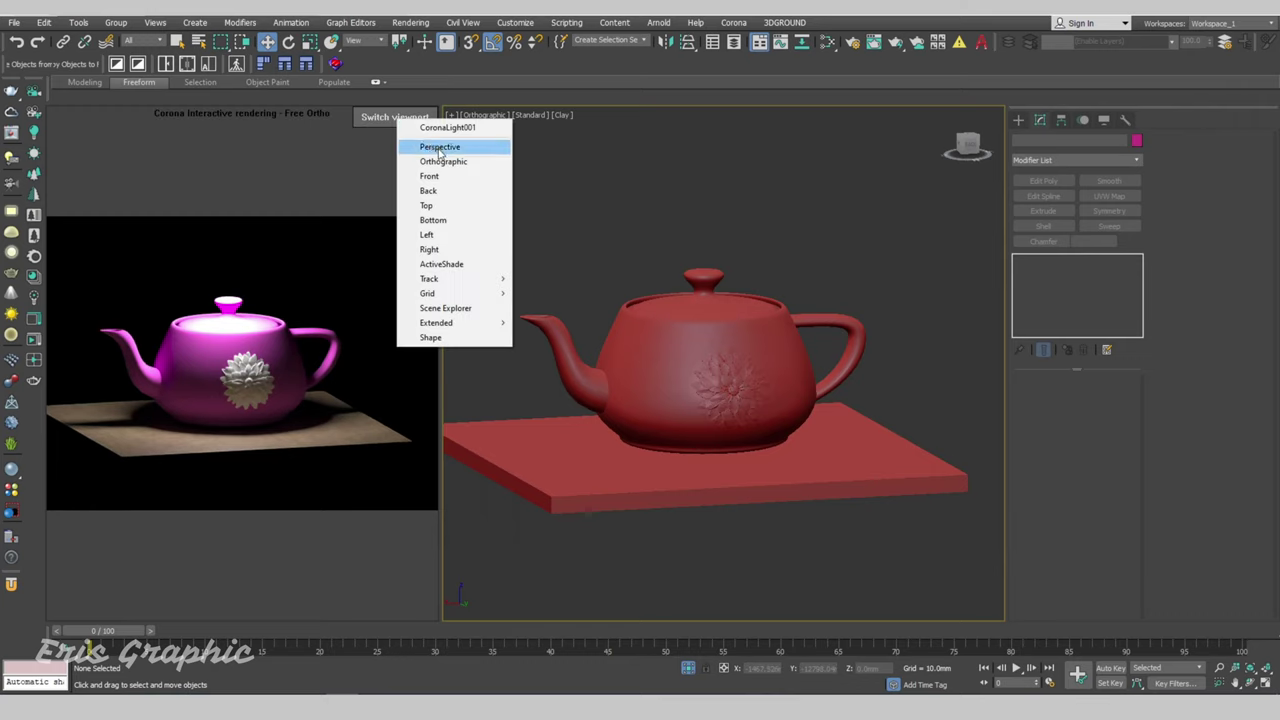
# - Turn the render panel into a Perspective view, dismiss the no-cameras warning, and frame the scene
pyautogui.click(443, 146)
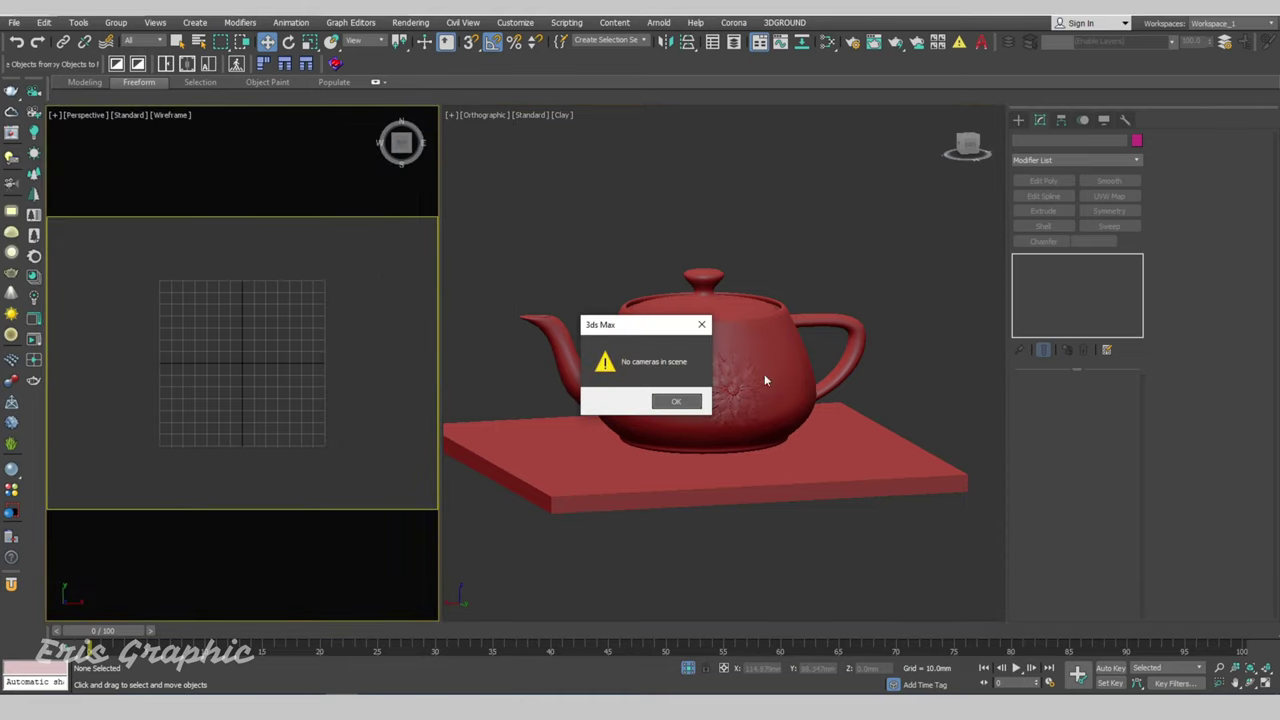
pyautogui.click(703, 326)
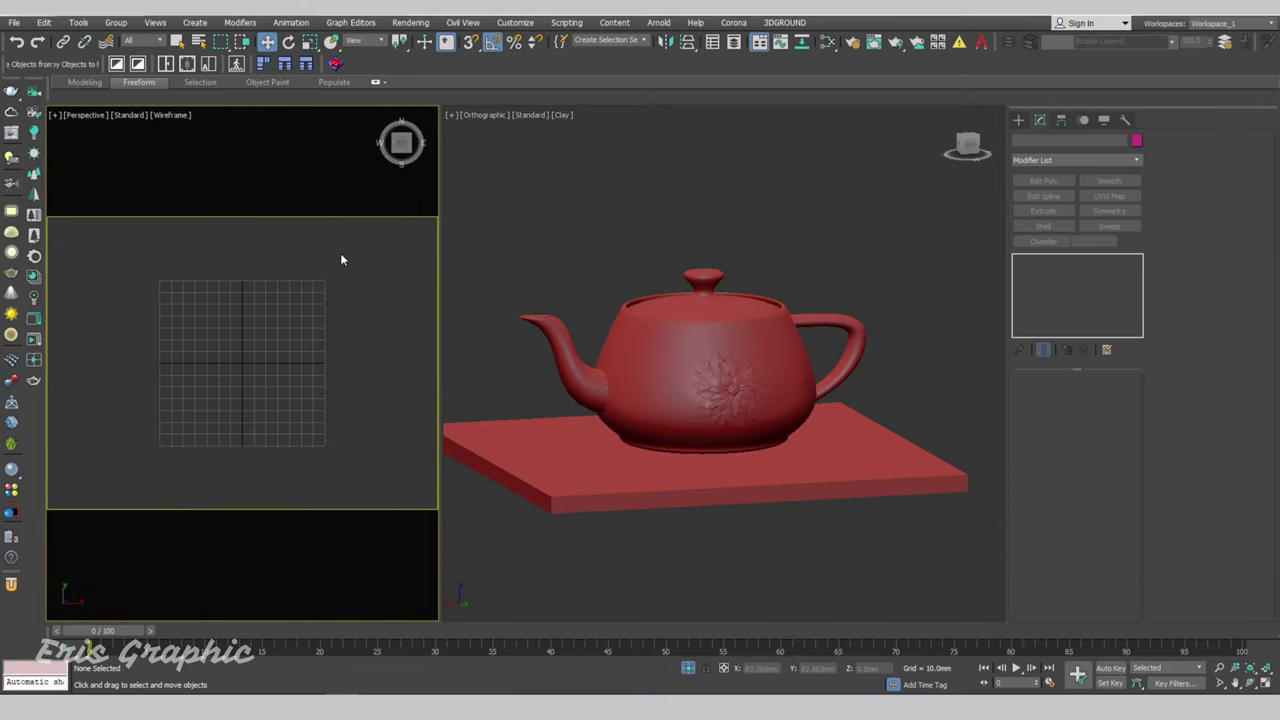
pyautogui.press('z')
pyautogui.keyDown('alt'); pyautogui.moveTo(389, 303); pyautogui.dragTo(355, 303, button='middle'); pyautogui.keyUp('alt')
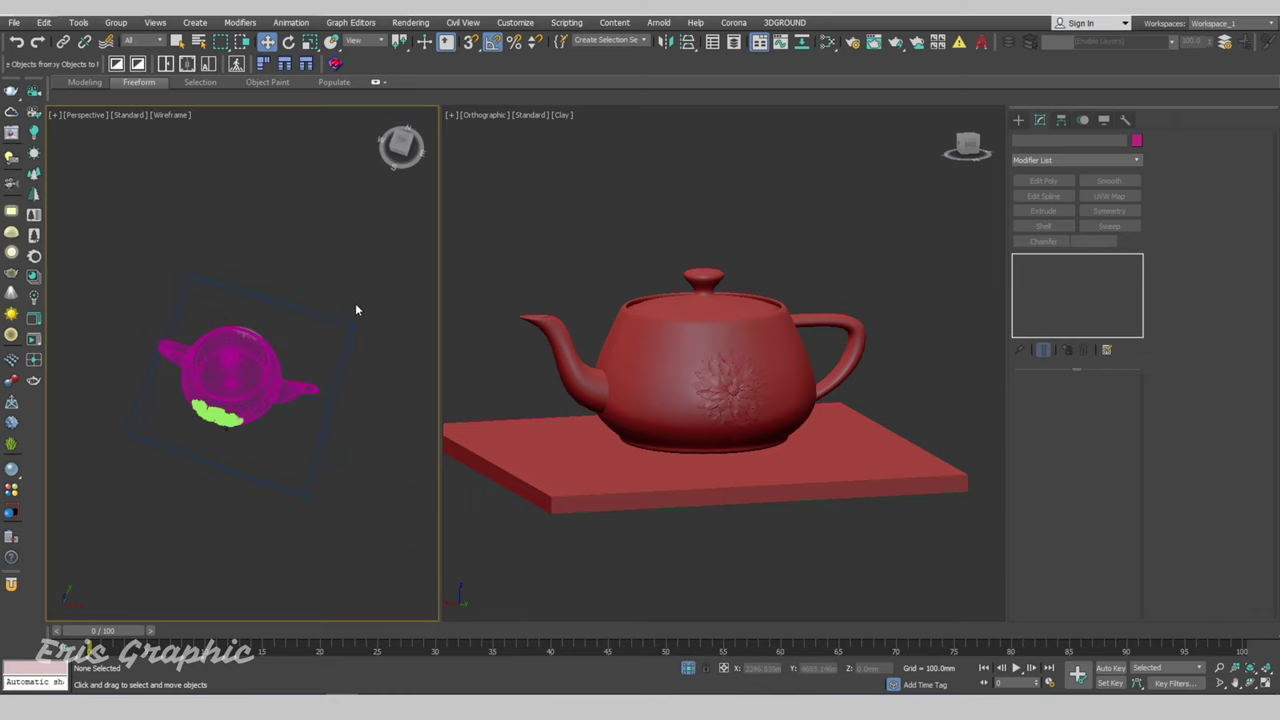
# - Show the Perspective view with Default Shading and maximize it to fill the workspace
pyautogui.press('F3')
pyautogui.moveTo(342, 255)
pyautogui.keyDown('alt'); pyautogui.mouseDown(button='middle')
pyautogui.moveTo(309, 297)
pyautogui.moveTo(198, 248)
pyautogui.mouseUp(button='middle'); pyautogui.keyUp('alt')
pyautogui.scroll(5, 198, 248)
pyautogui.hotkey('alt', 'w')
pyautogui.scroll(-5, 357, 305)
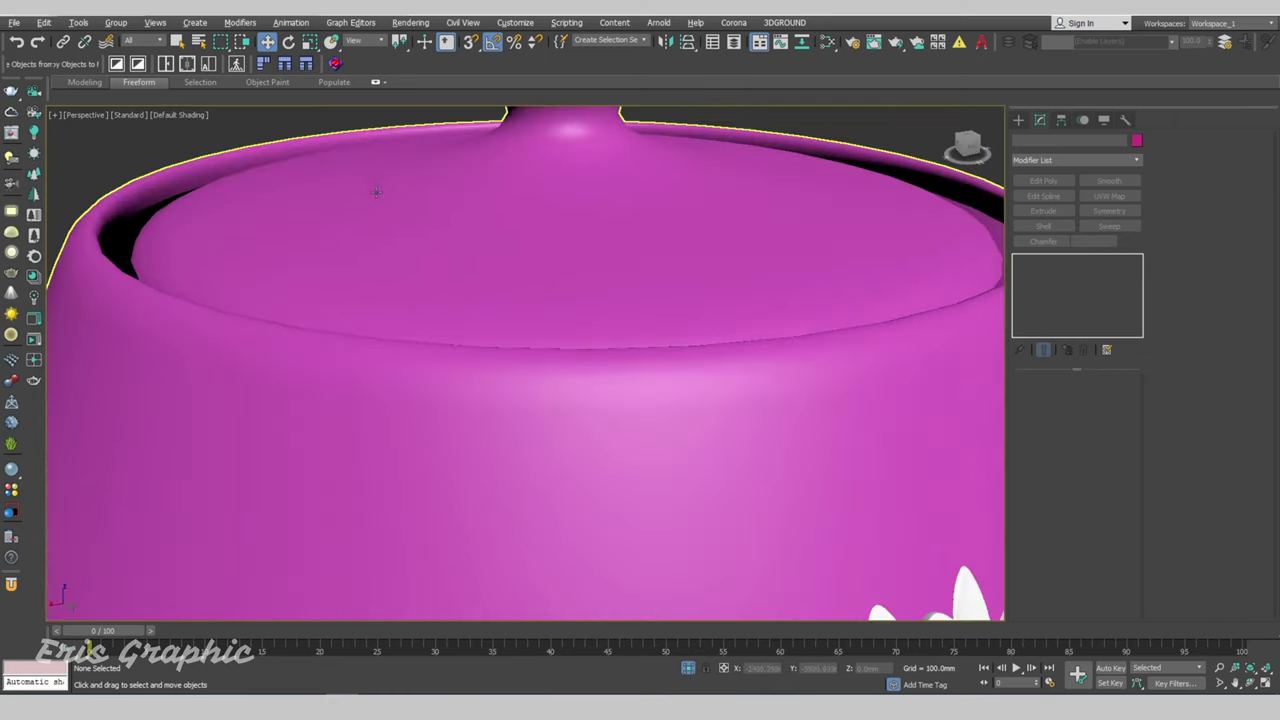
pyautogui.scroll(-5, 688, 286)
pyautogui.scroll(3, 630, 327)
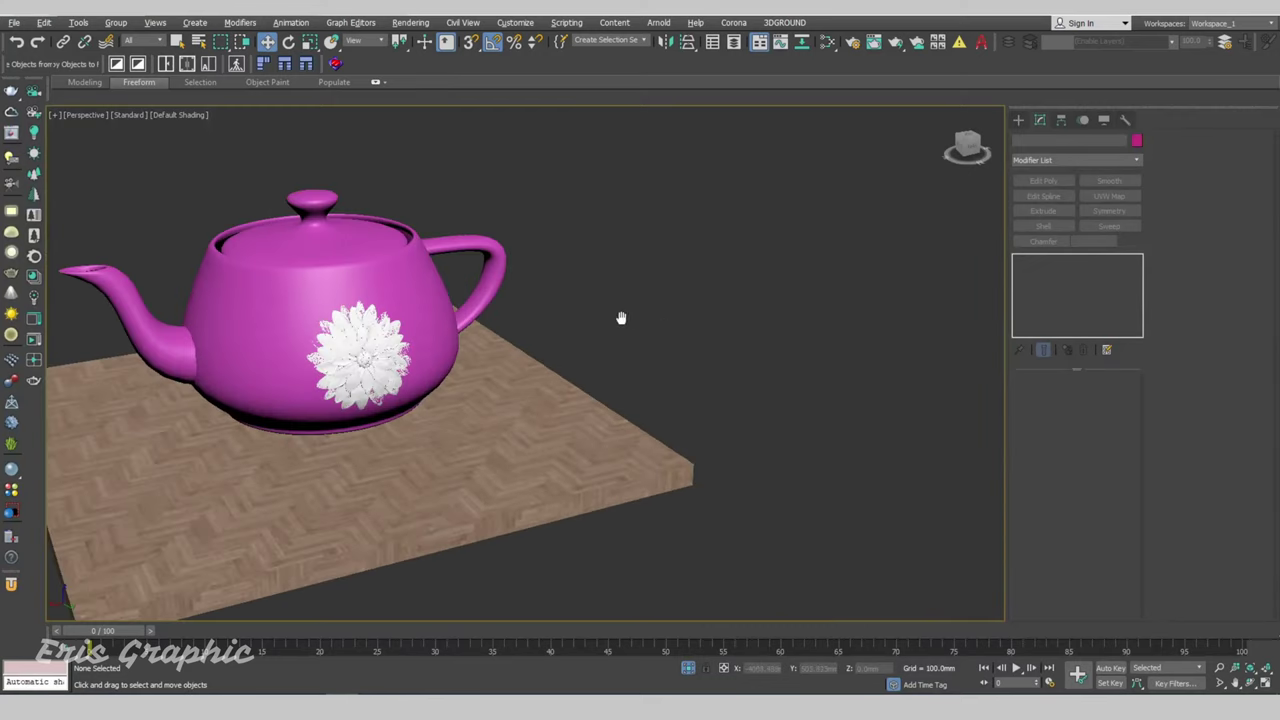
pyautogui.moveTo(620, 317); pyautogui.dragTo(663, 317, button='middle')
# - Open the Perspective view's shading menu from its [Default Shading] label
pyautogui.click(180, 114)
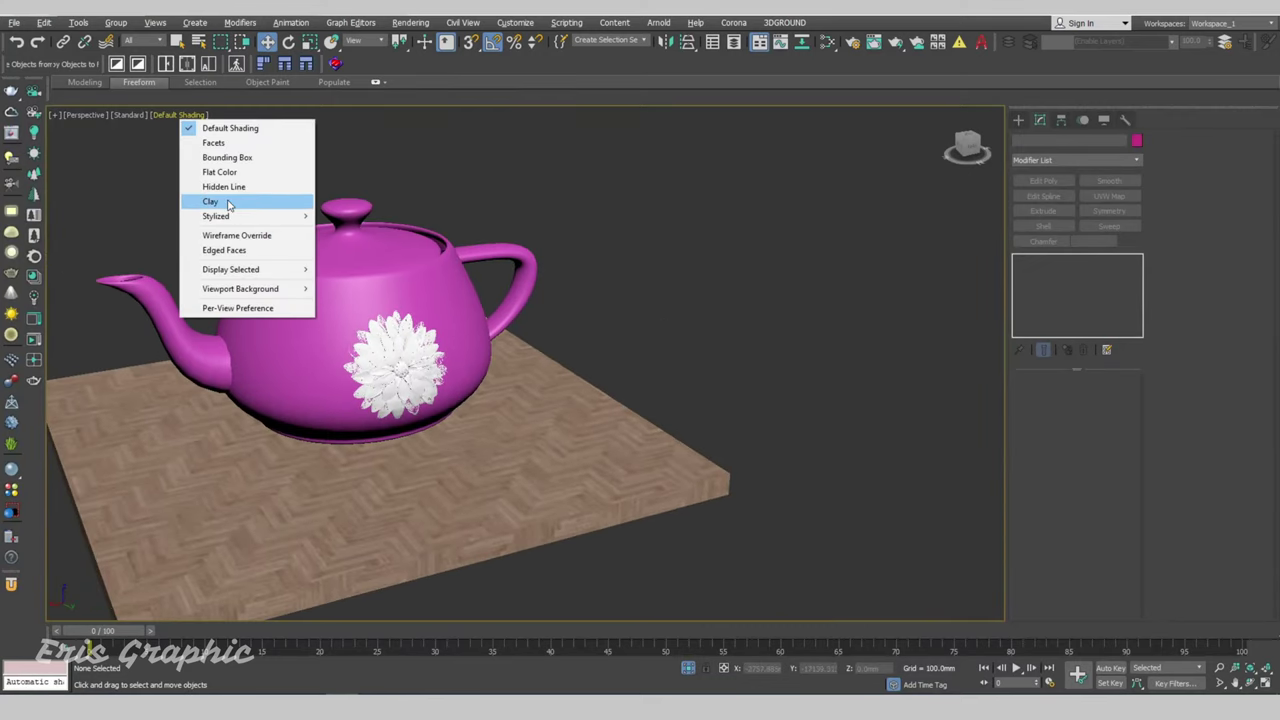